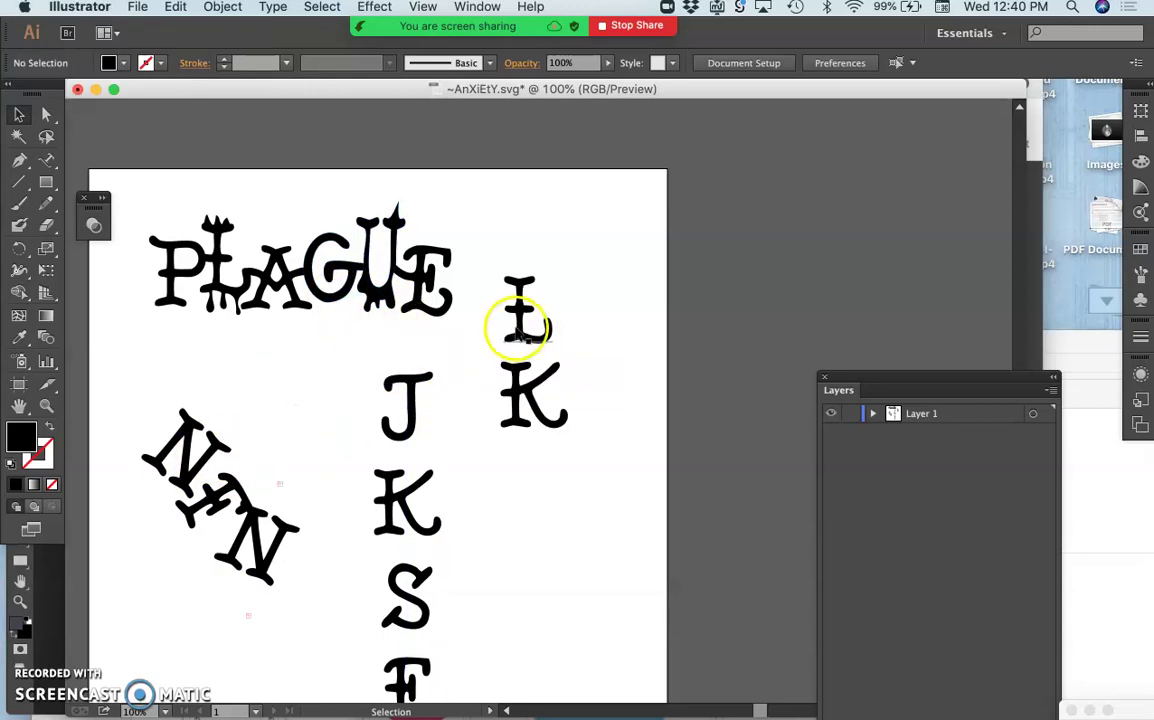
Delete the rotated NAN text, then undo and redo to restore NAN in its left position
click(206, 452)
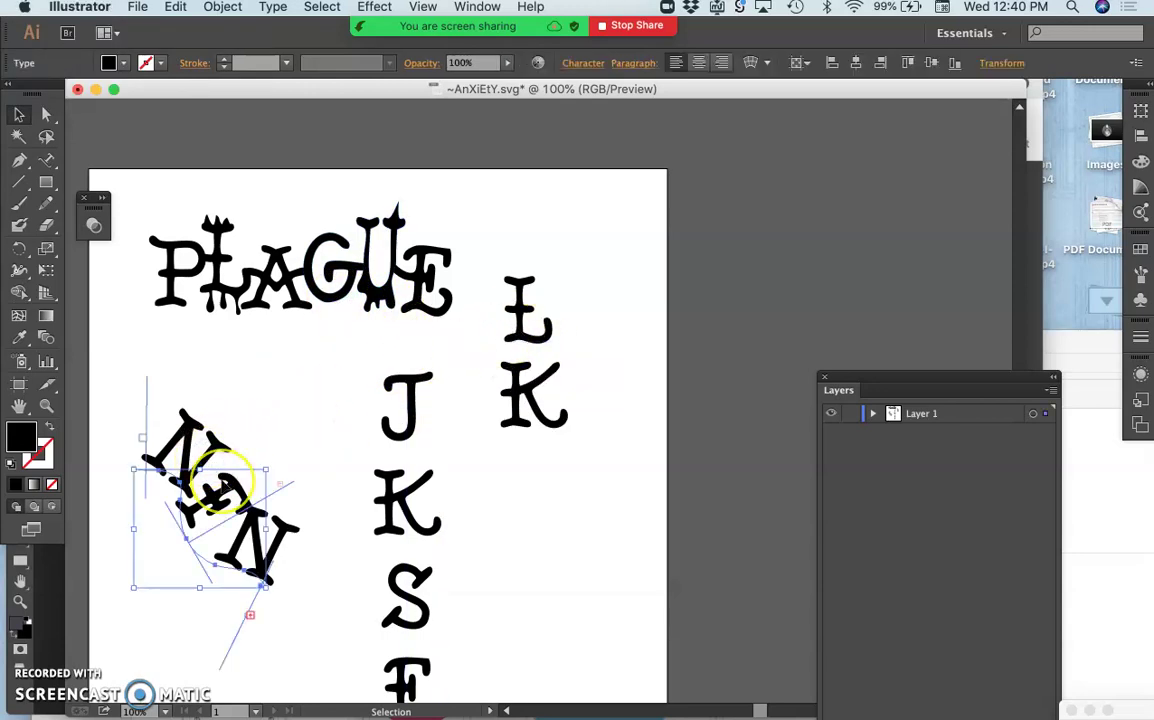
key(Delete)
key(n)
key(super+z)
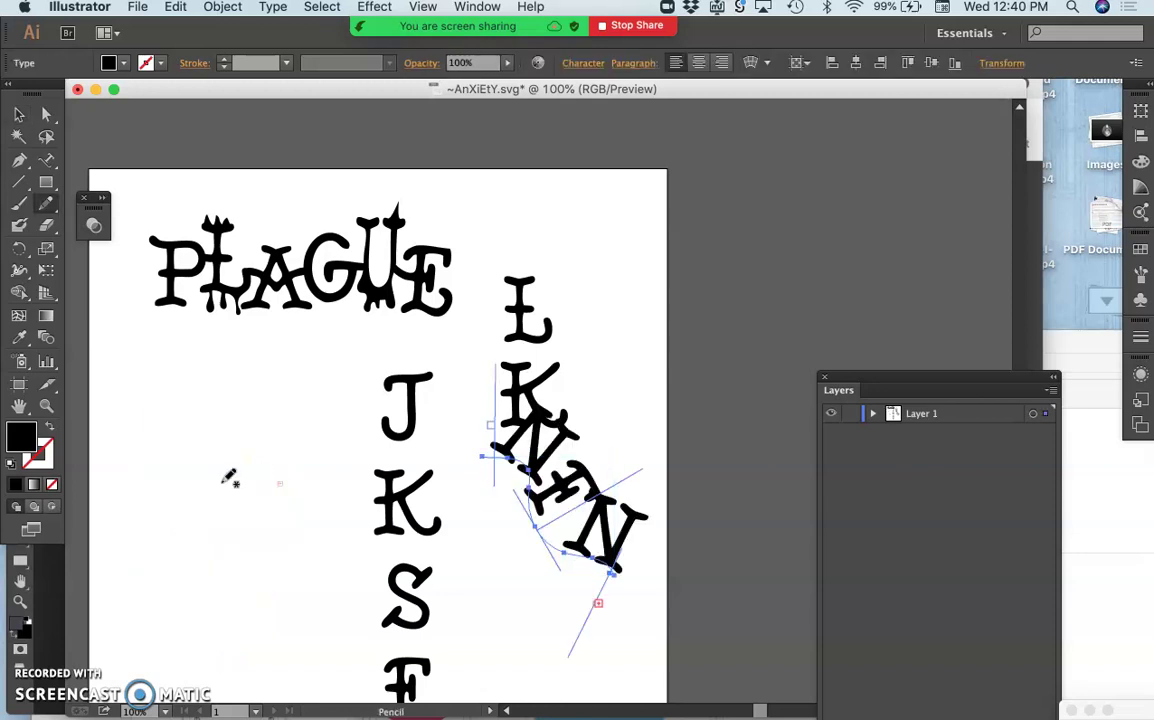
click(175, 7)
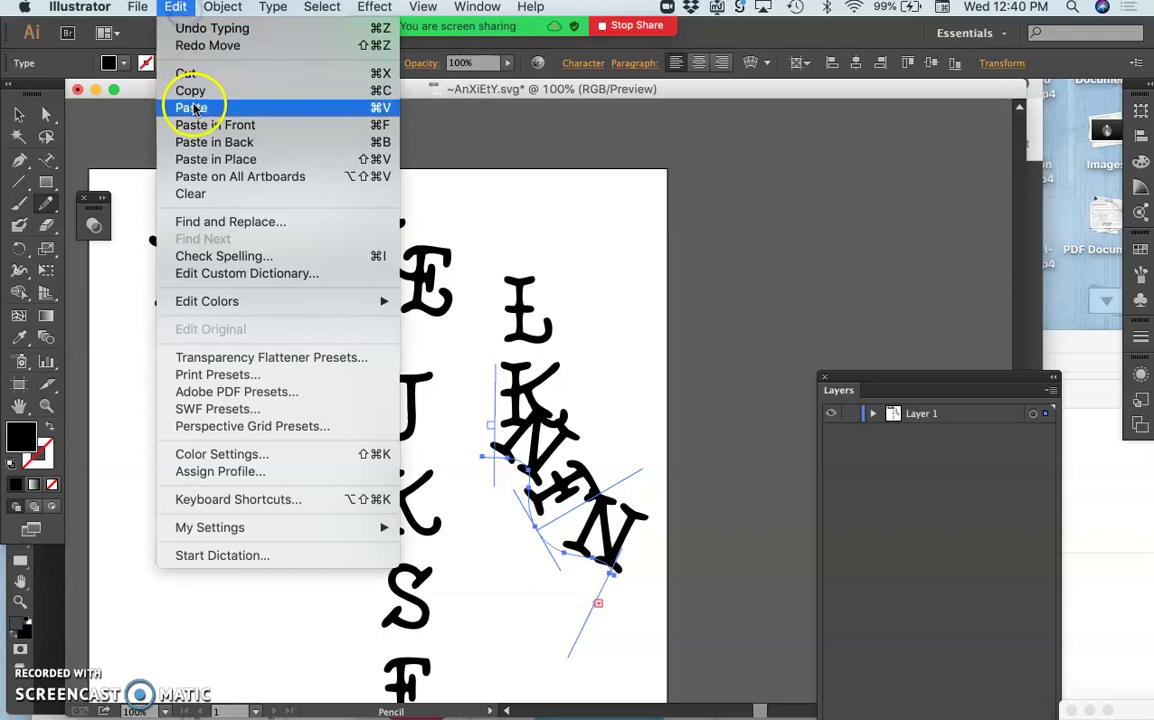
click(186, 46)
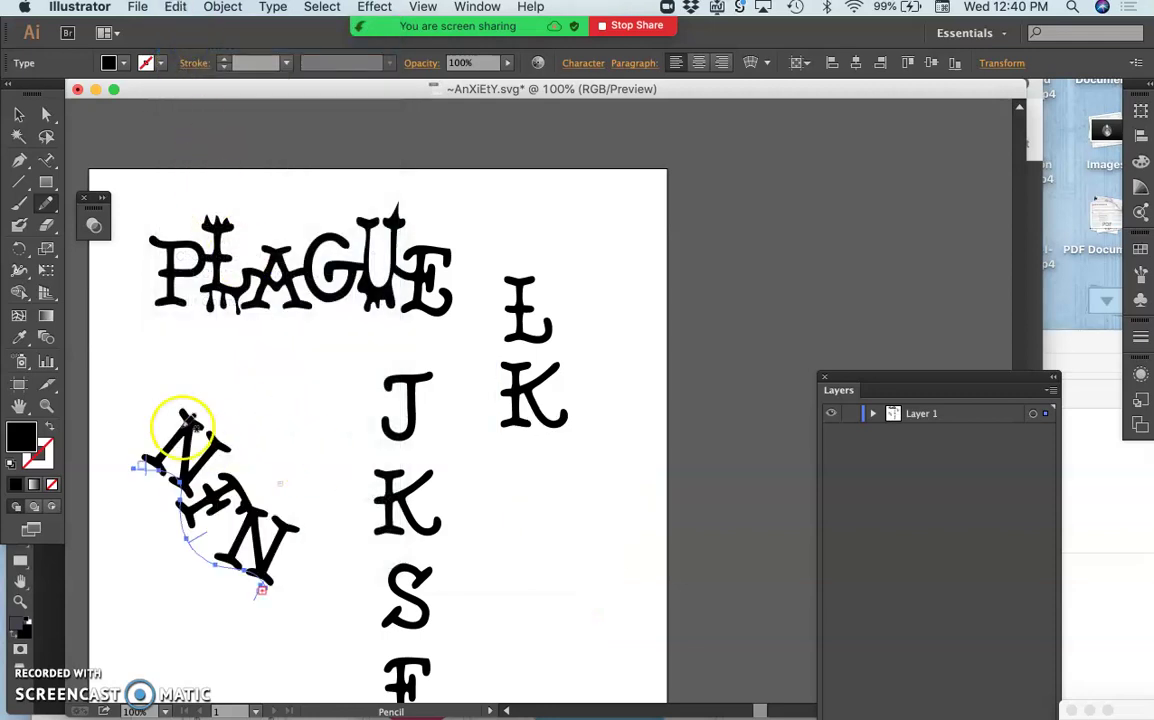
Draw a pencil curve right of the K column and type 'KR' along it
drag(46, 160, 70, 175)
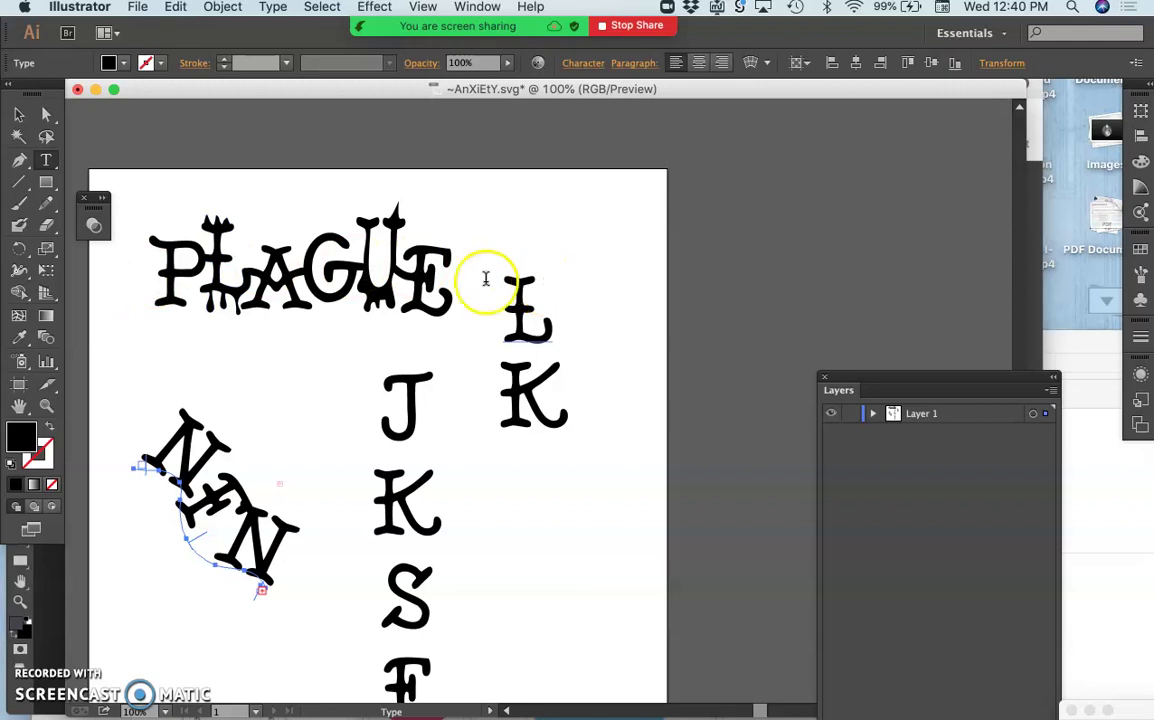
click(46, 203)
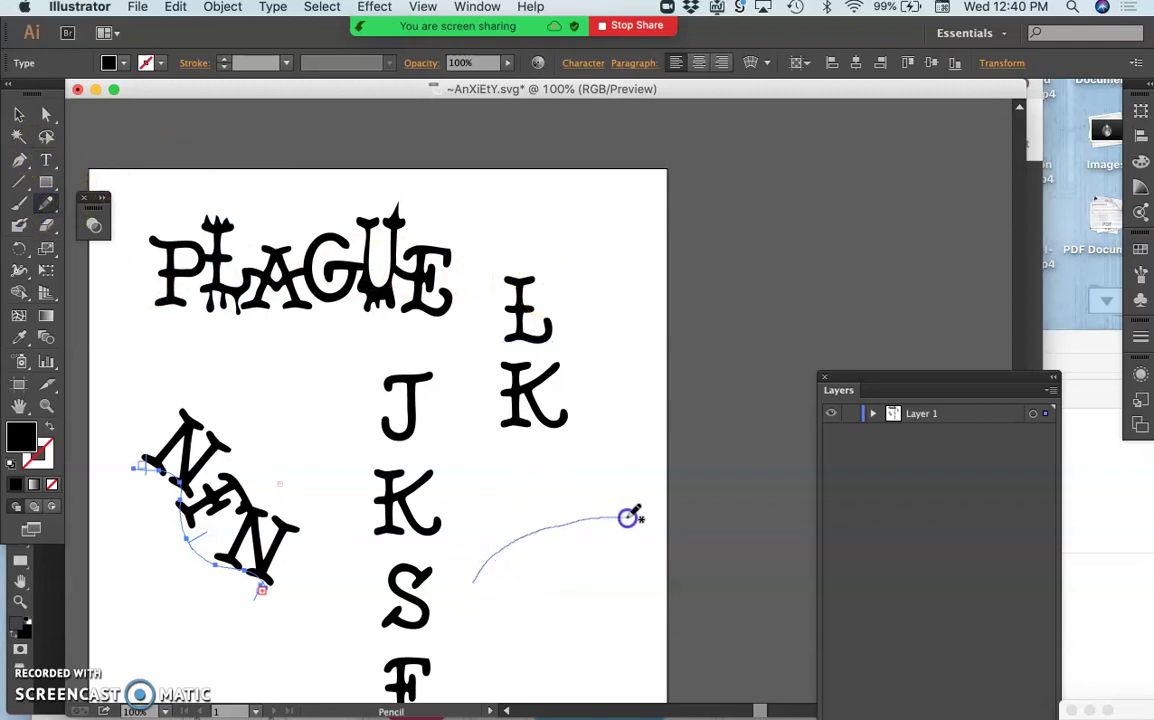
drag(648, 520, 645, 521)
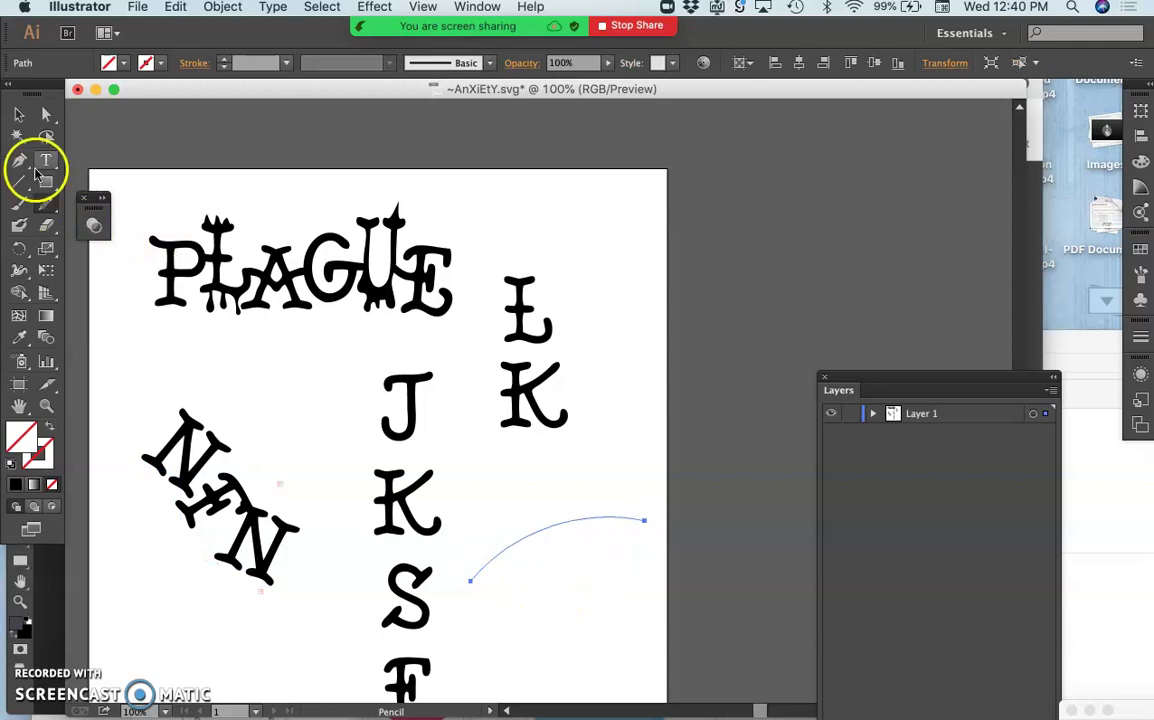
click(45, 162)
drag(45, 162, 129, 201)
click(480, 567)
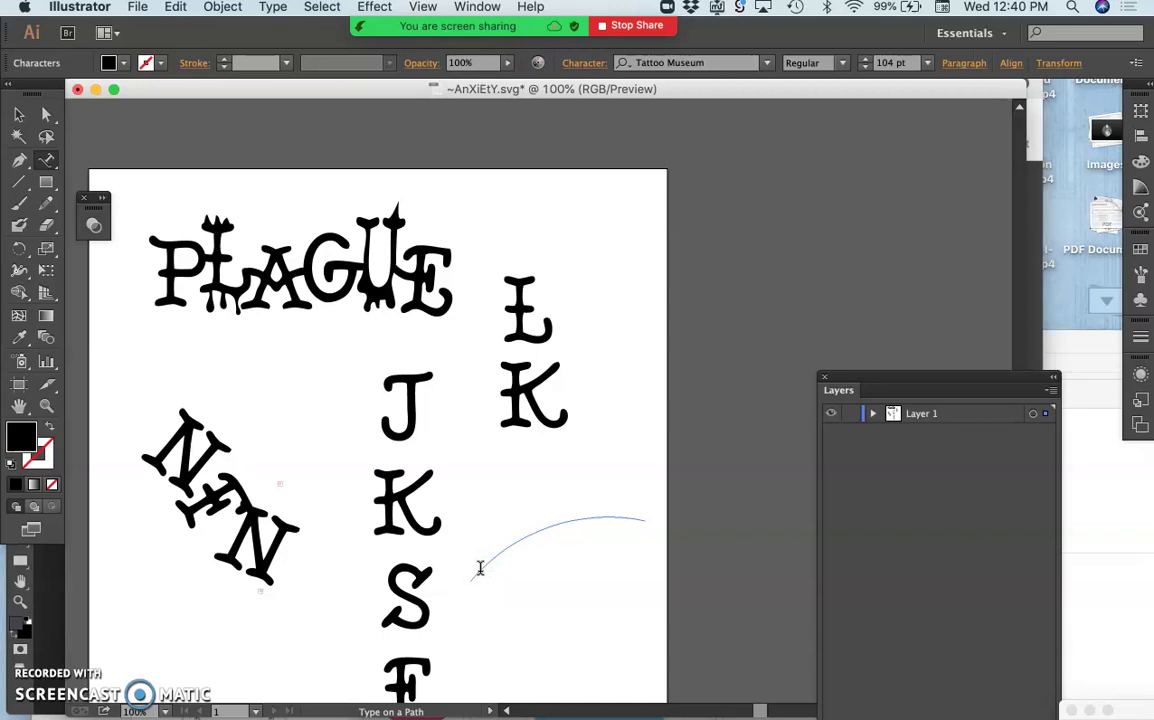
text(KR)
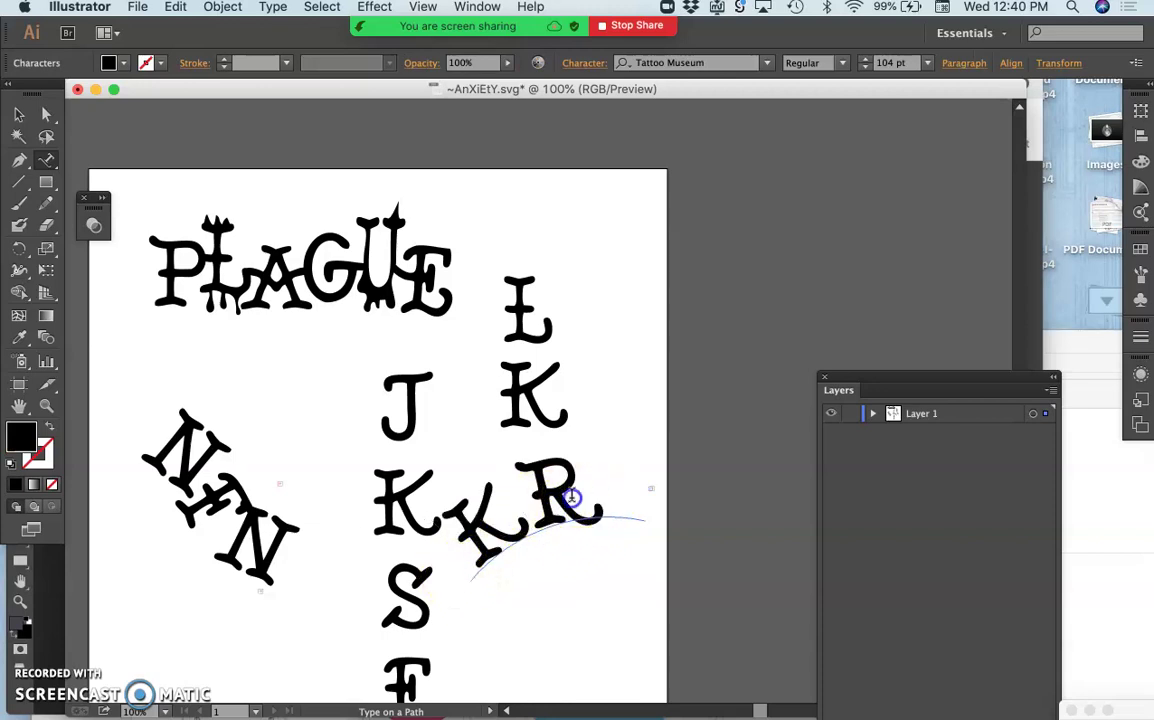
Select the curved lettering and reduce its font size from 104 pt to 82 pt
drag(572, 505, 455, 530)
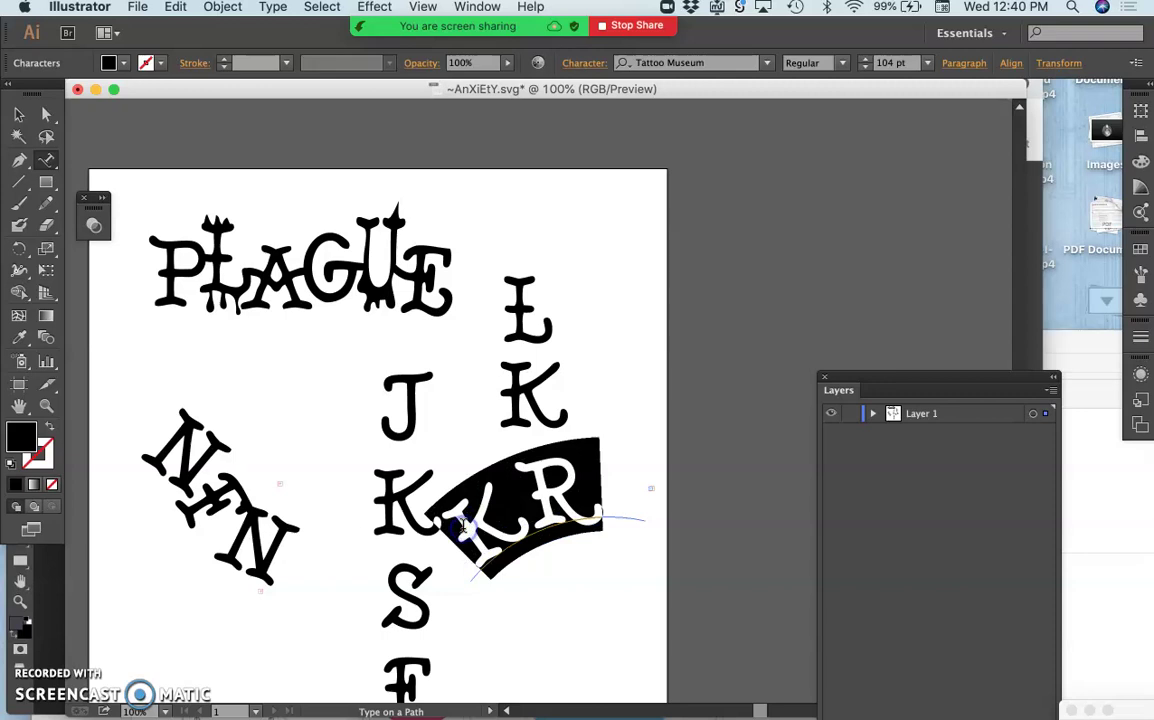
click(866, 63)
click(866, 63)
click(866, 63)
click(866, 63)
click(866, 63)
click(866, 63)
click(866, 63)
click(866, 63)
click(866, 63)
click(866, 63)
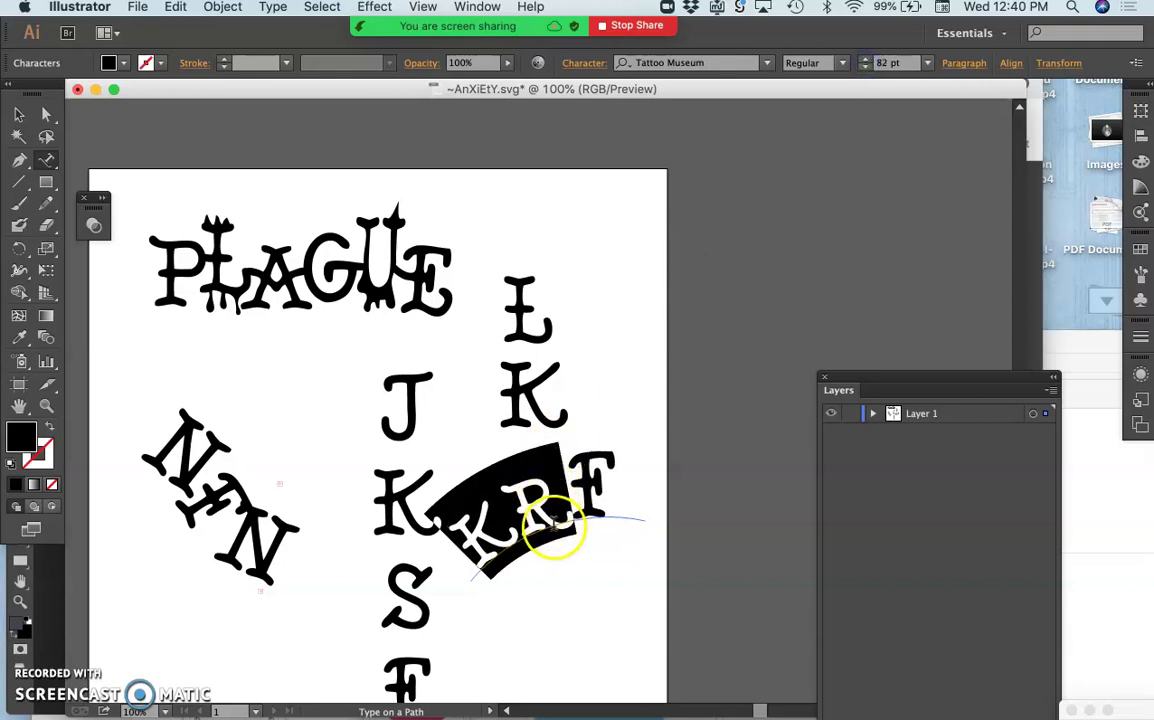
Select the curved KRF text as an object and convert it to outlines
right_click(551, 525)
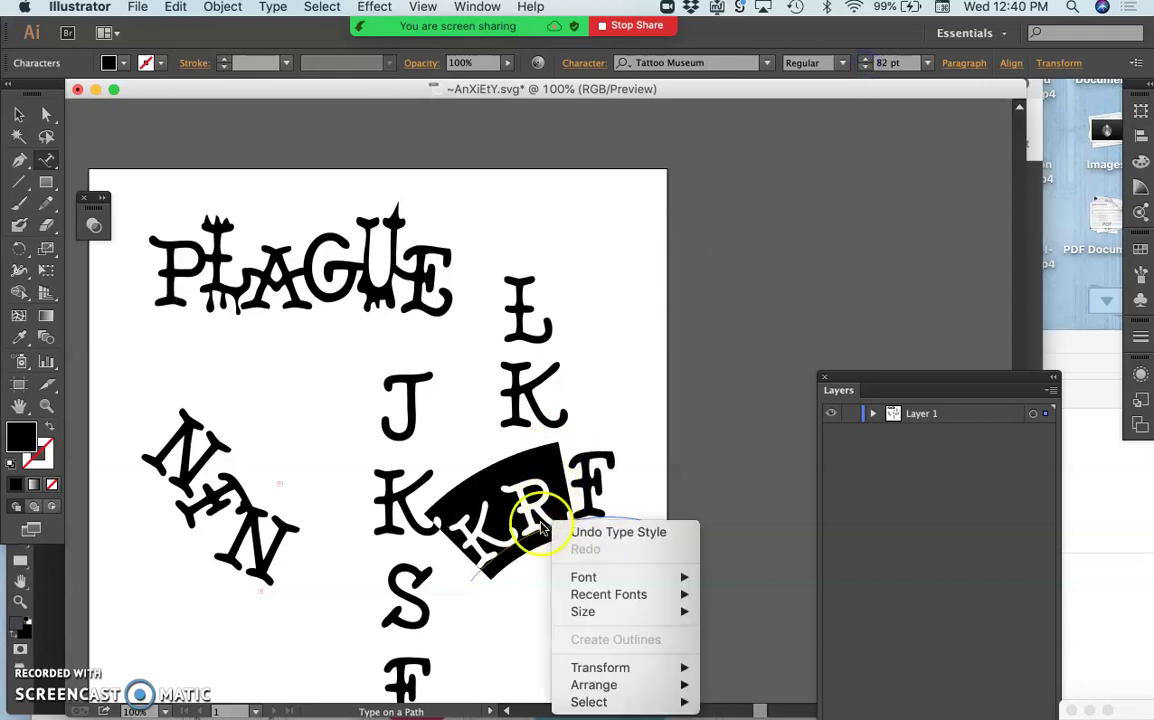
key(Escape)
click(18, 115)
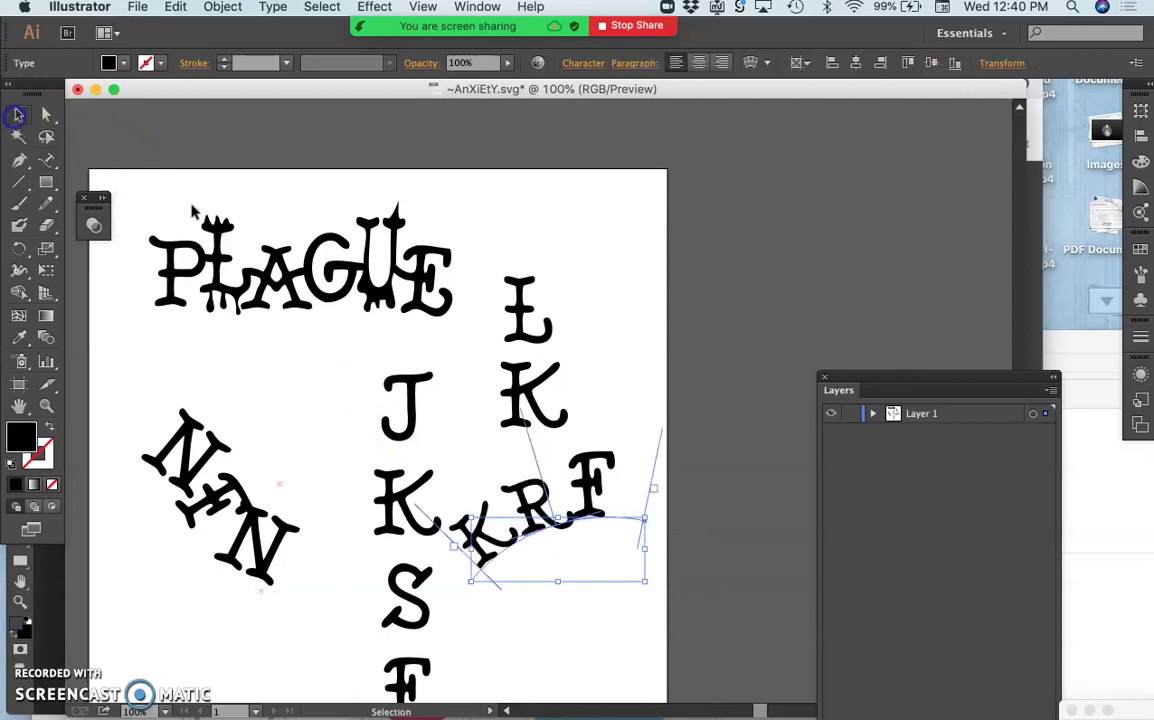
right_click(536, 522)
click(578, 641)
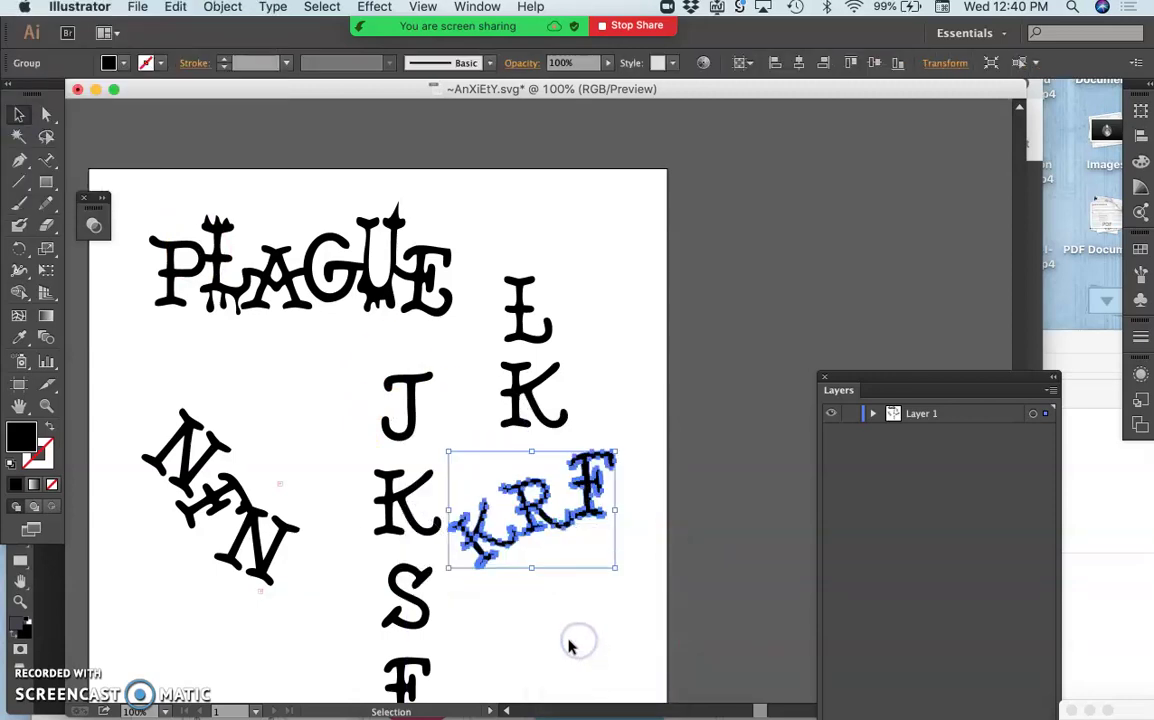
click(548, 600)
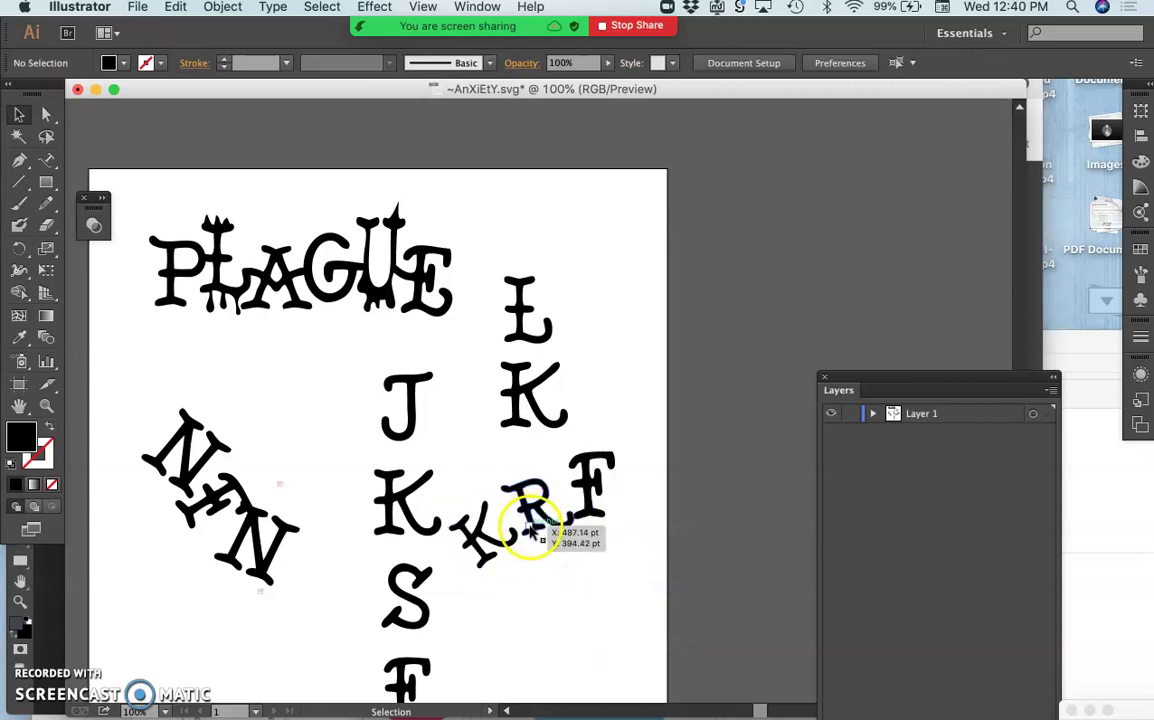
Zoom in and draw a pencil loop merged onto the outlined R, then zoom back out
click(46, 203)
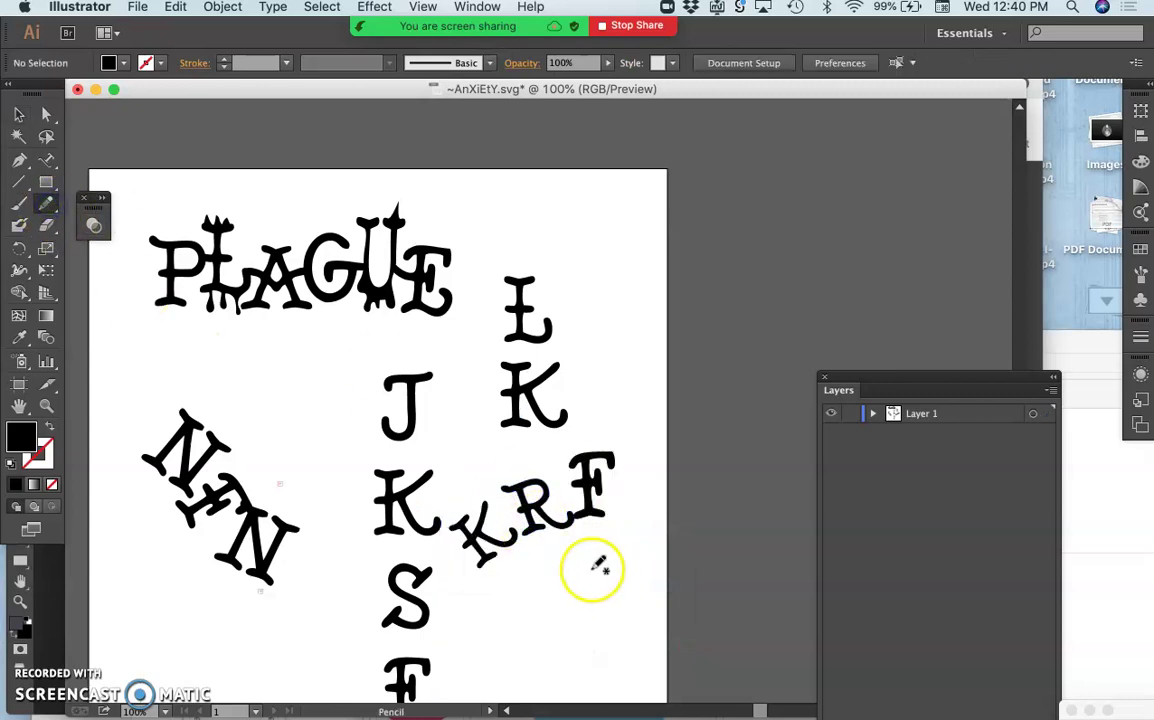
super+click(533, 530)
key(super+equal)
key(super+equal)
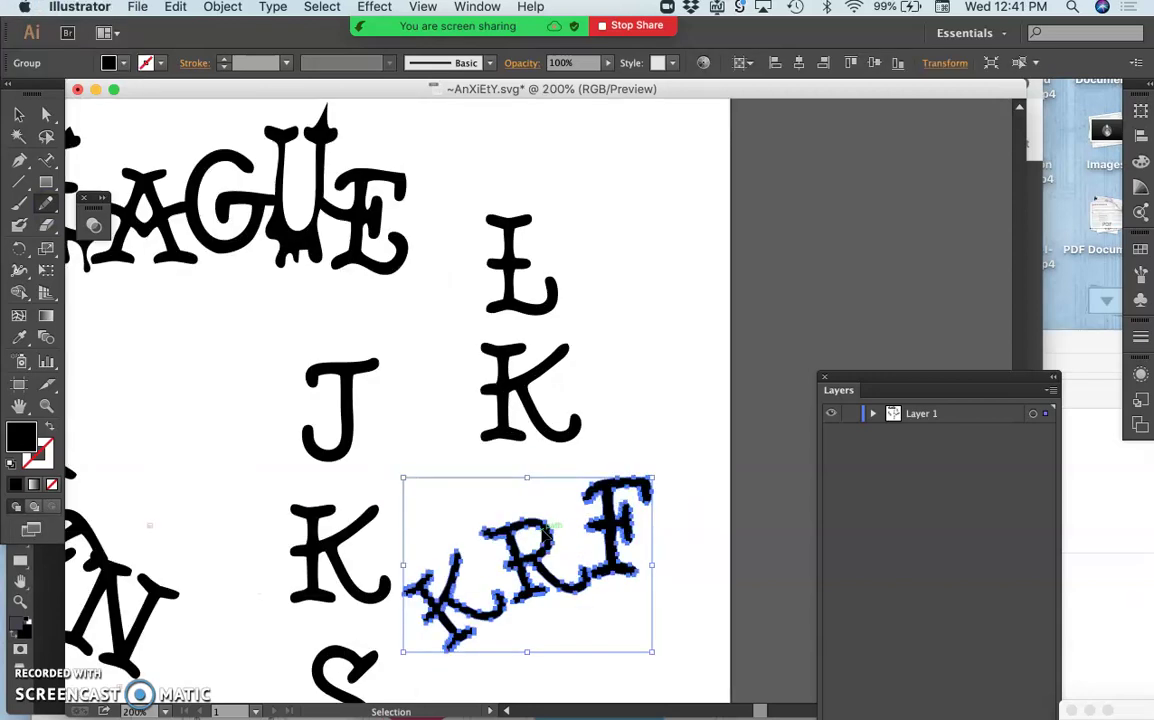
key(super+equal)
click(507, 640)
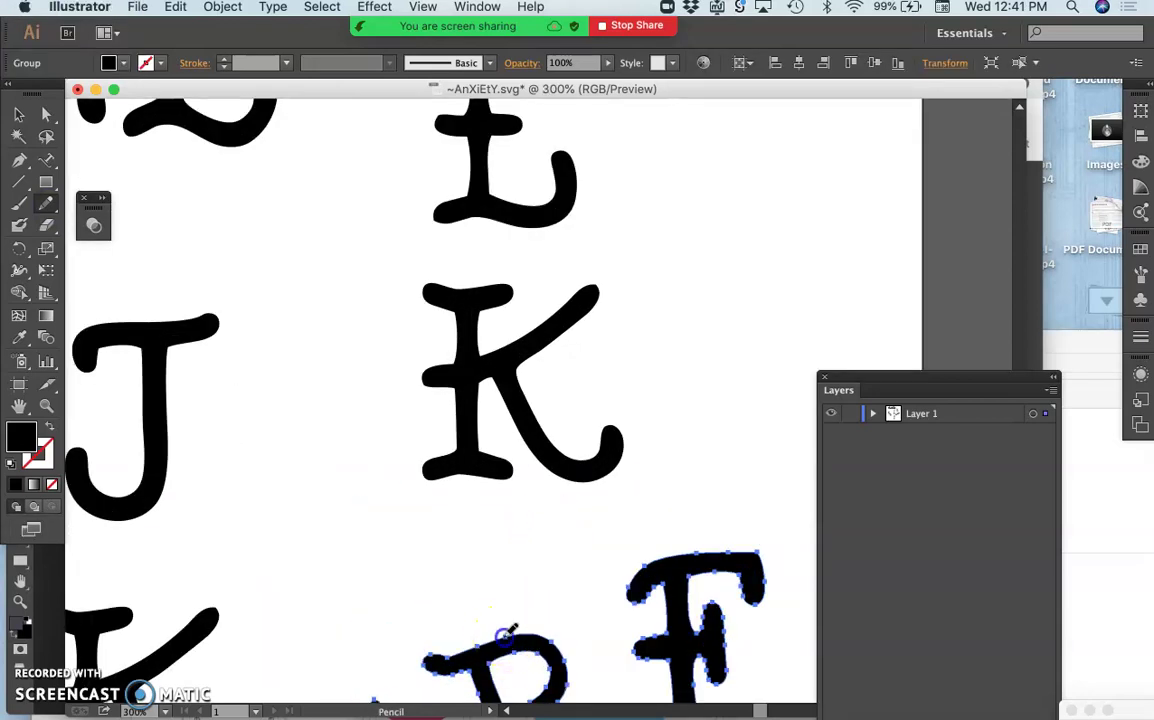
drag(563, 650, 564, 655)
key(super+minus)
key(super+minus)
key(super+minus)
super+click(558, 630)
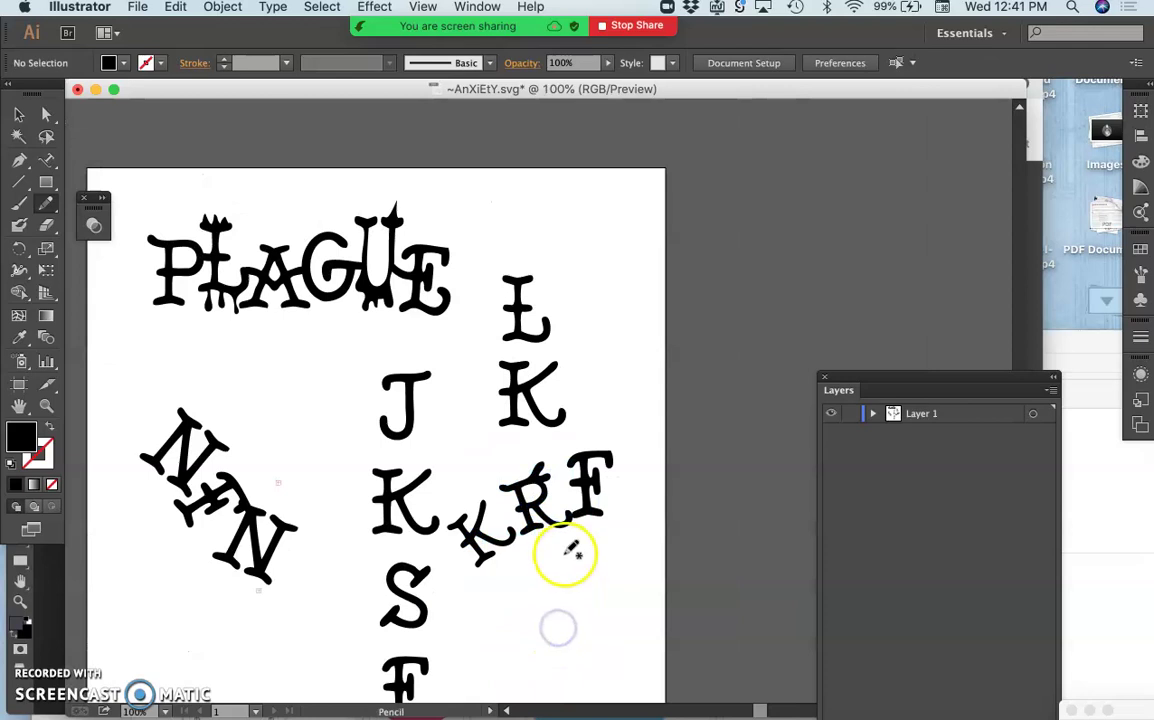
scroll(561, 556, up, 4)
scroll(561, 556, left, 3)
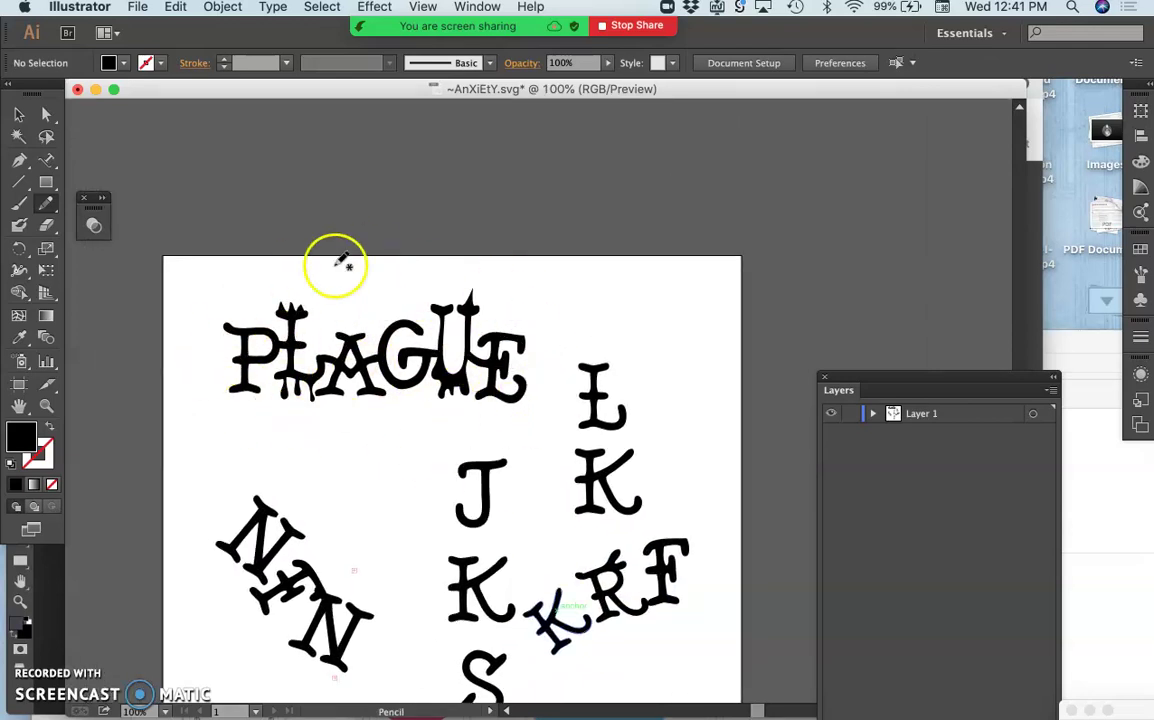
scroll(405, 301, down, 3)
scroll(405, 301, right, 1)
scroll(413, 298, down, 3)
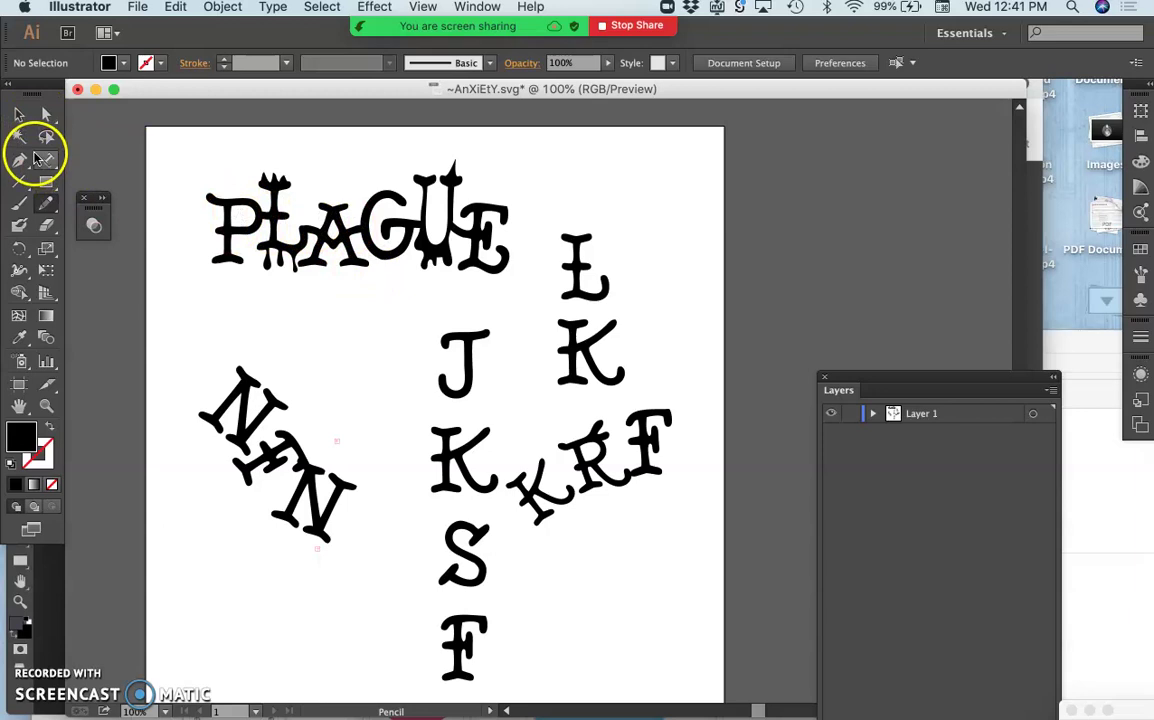
Marquee-select all the lettering below PLAGUE and delete it
click(19, 115)
drag(180, 291, 677, 628)
key(Delete)
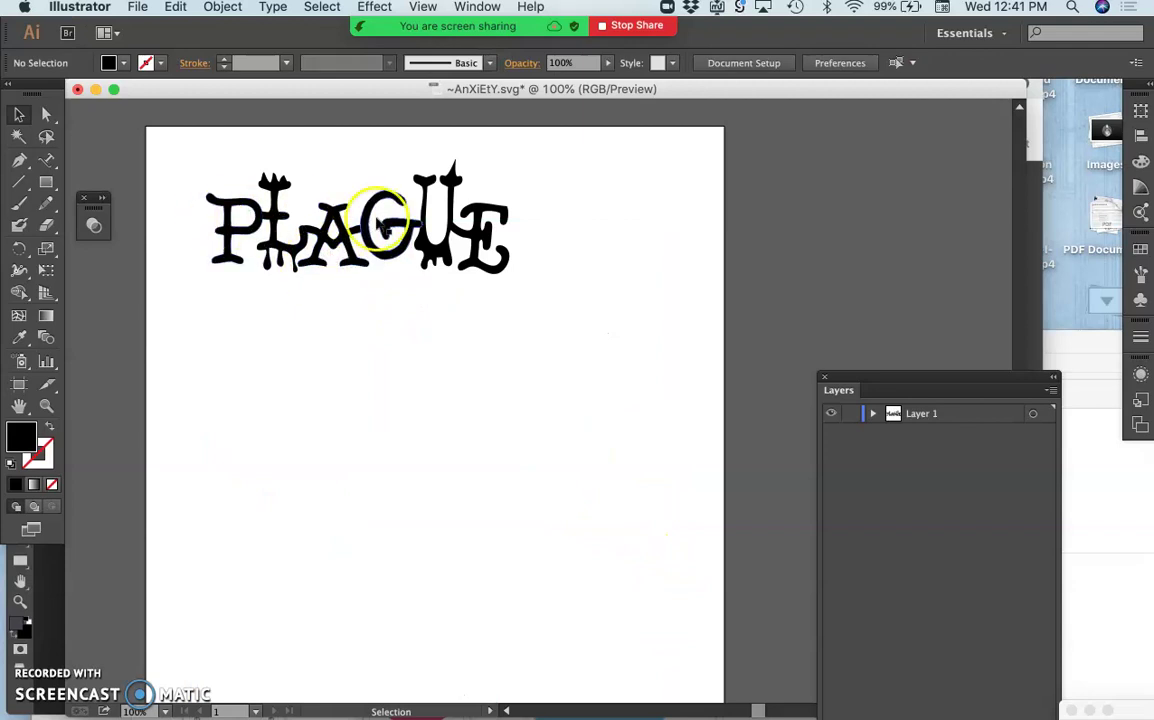
Select the remaining PLAGUE title and its L to check it, then deselect everything
click(437, 256)
click(291, 242)
click(278, 243)
click(278, 243)
click(399, 311)
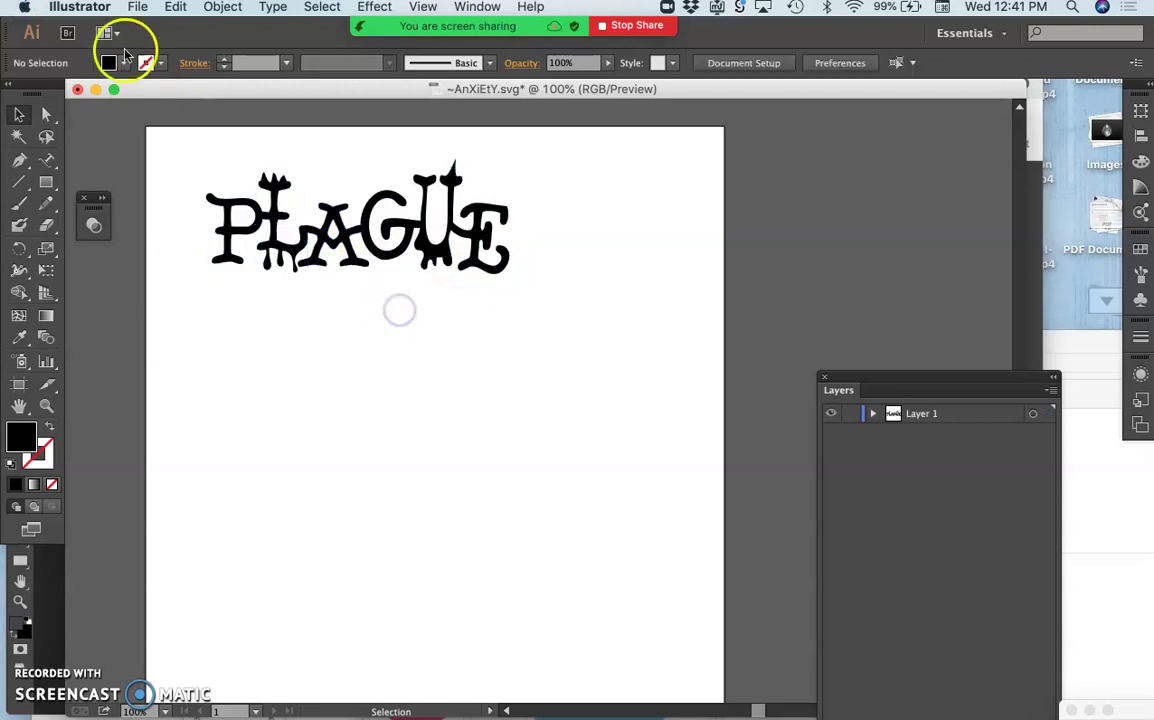
click(128, 7)
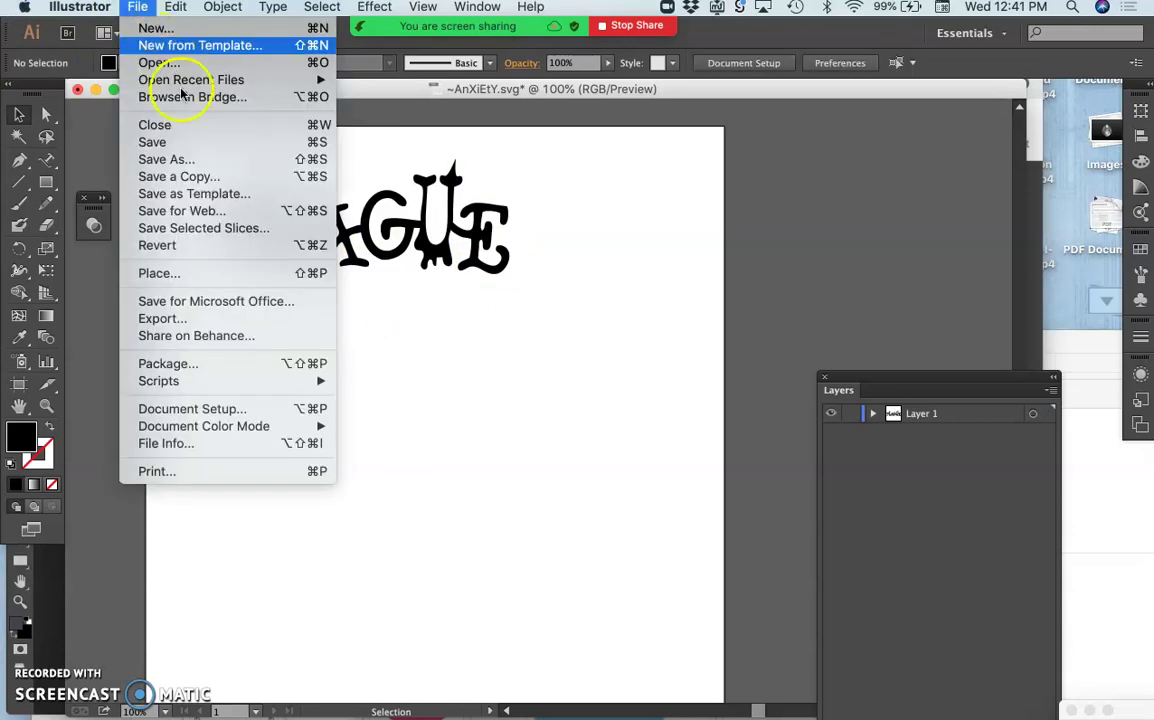
Save as SVG named 'Plague Illustrator Test' in Assignment #8, accepting the default SVG options
click(194, 160)
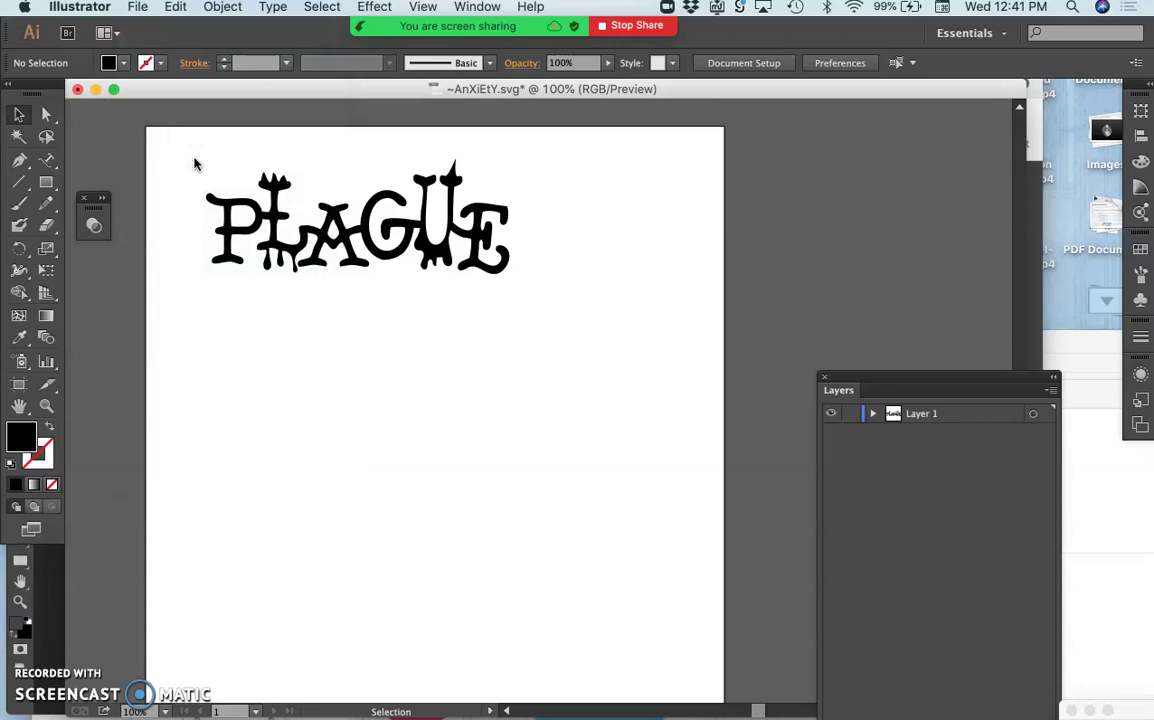
click(526, 270)
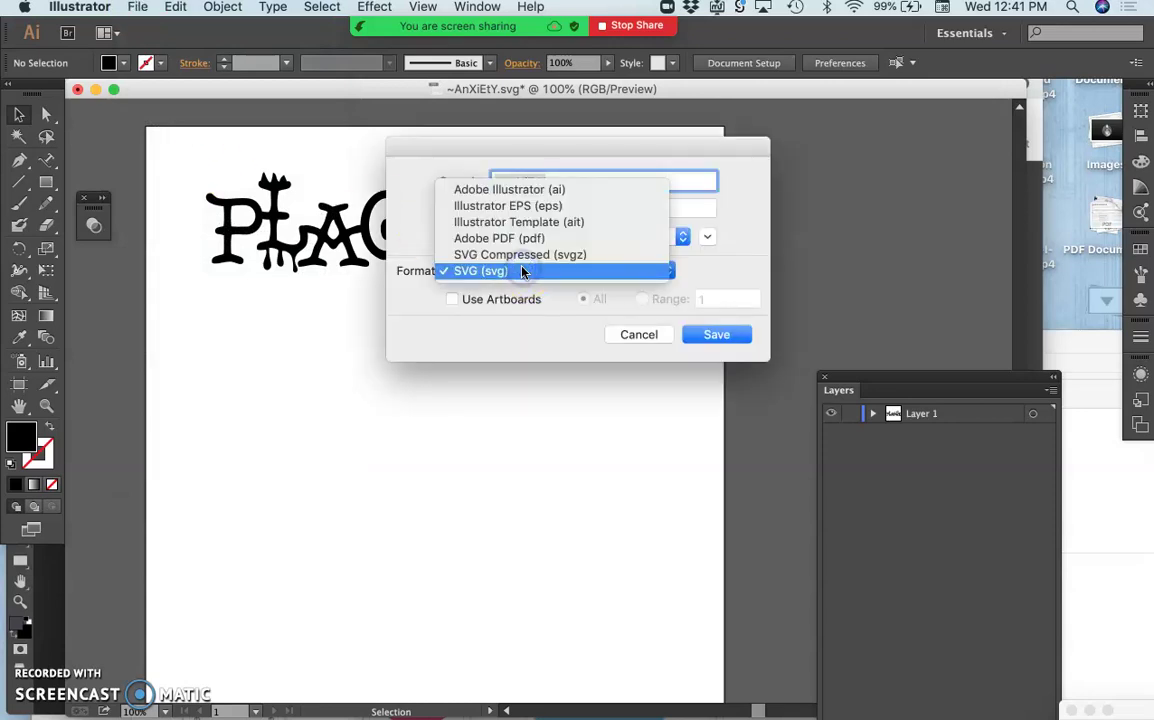
drag(518, 216, 716, 336)
click(735, 277)
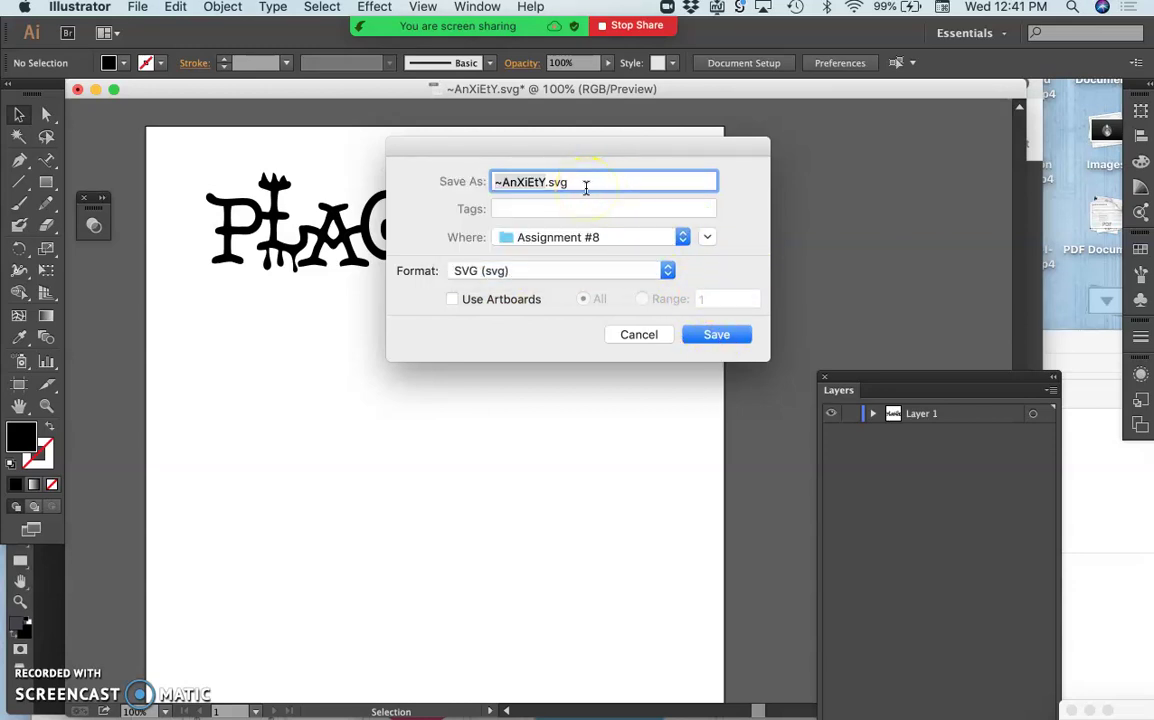
text(Plague Illustrator Test)
click(543, 207)
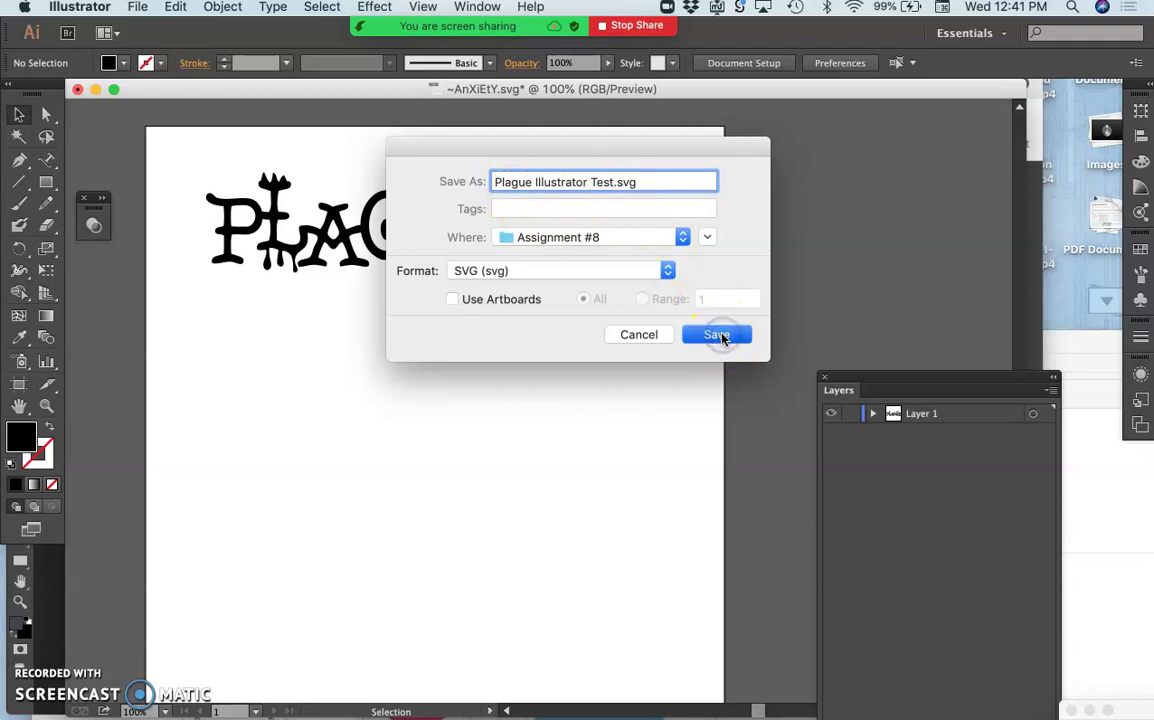
click(717, 335)
click(1047, 601)
Save the lettering as Illustrator EPS 'Plague Illustrator Test.eps', then quit Illustrator
click(137, 6)
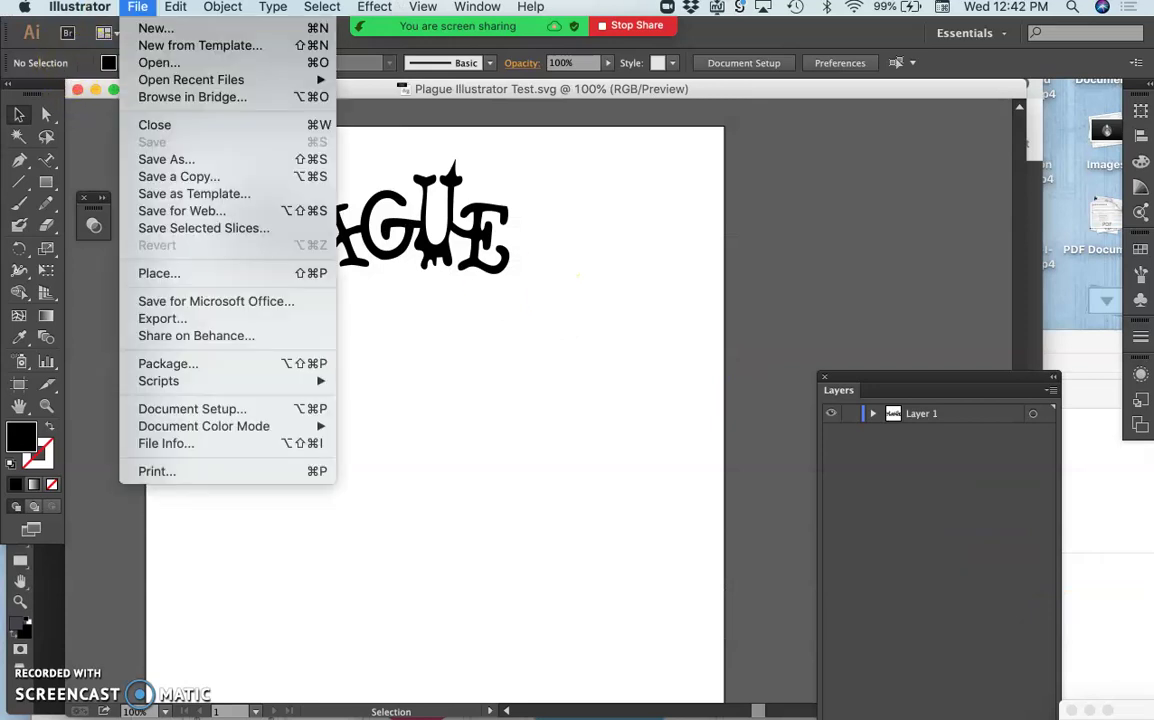
click(160, 159)
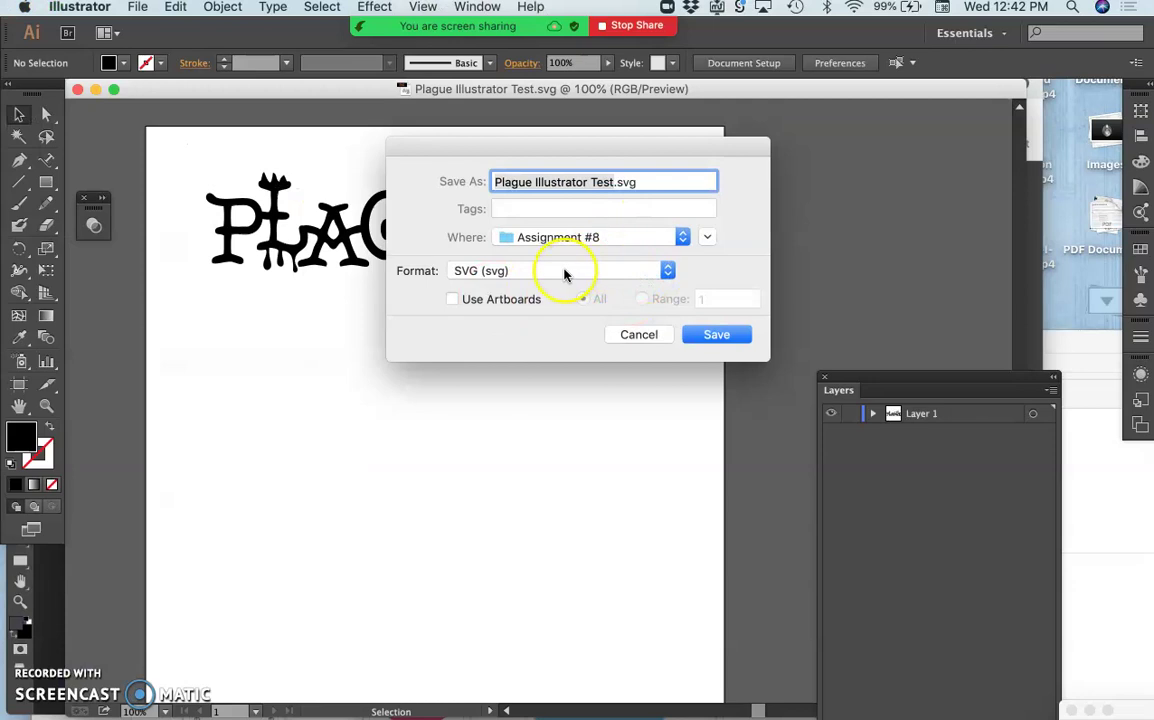
click(563, 274)
click(533, 205)
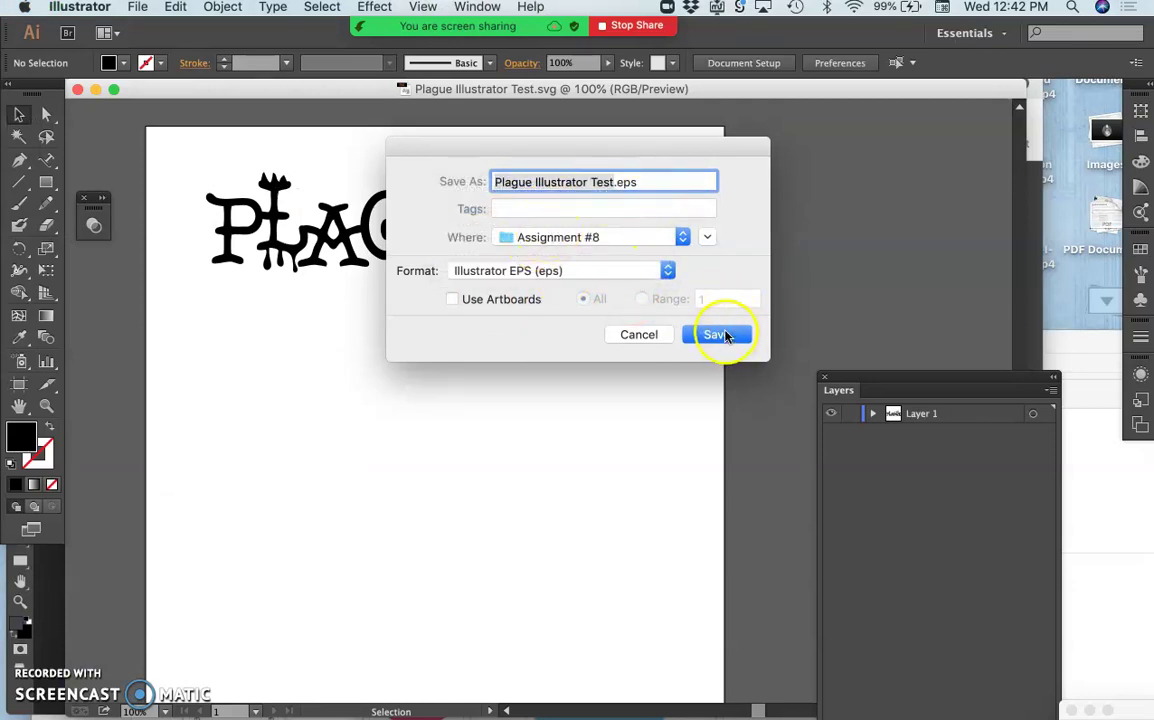
click(725, 334)
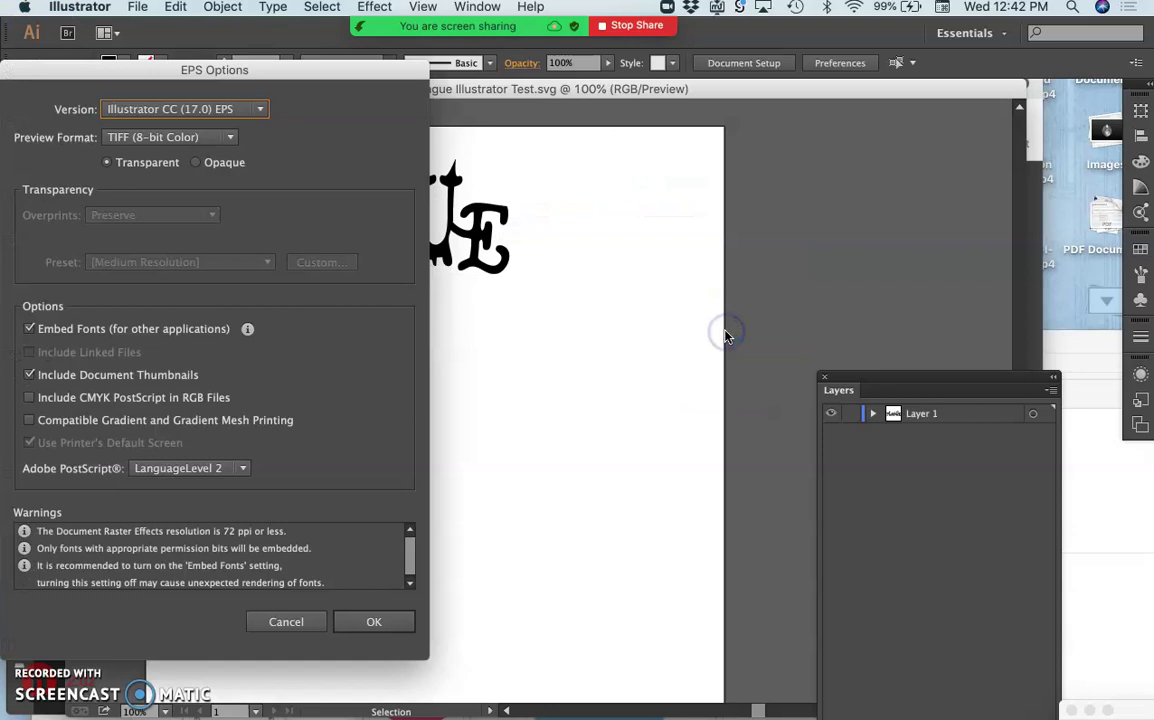
click(362, 626)
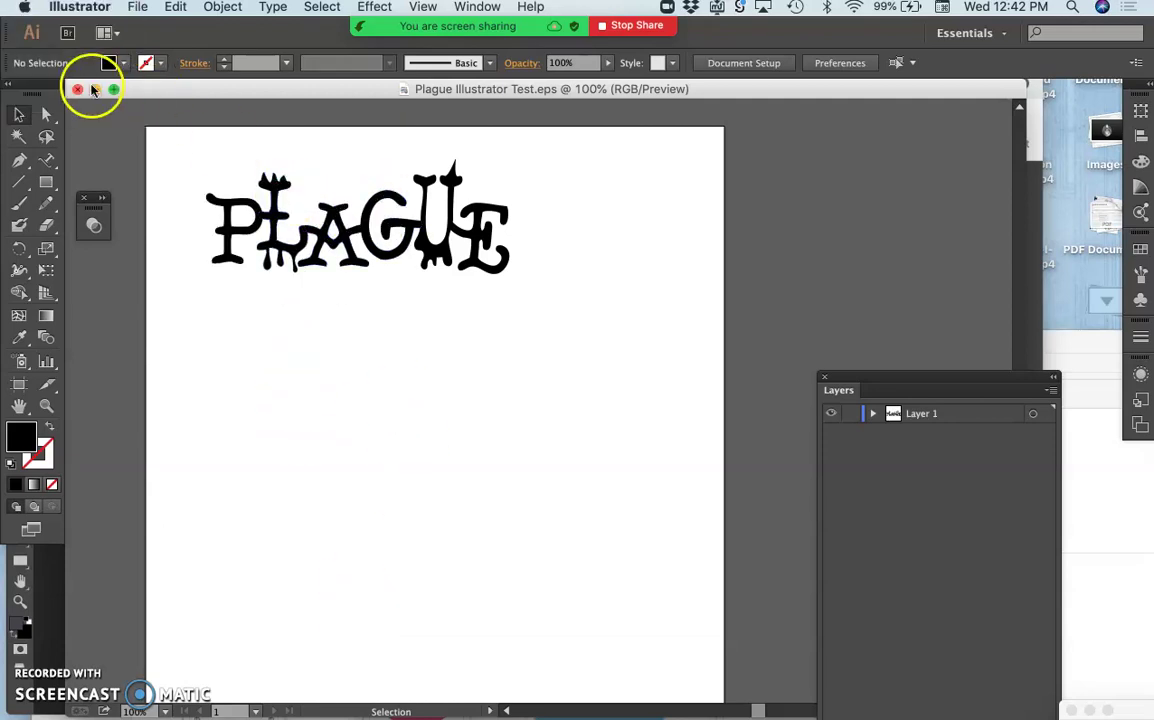
click(77, 14)
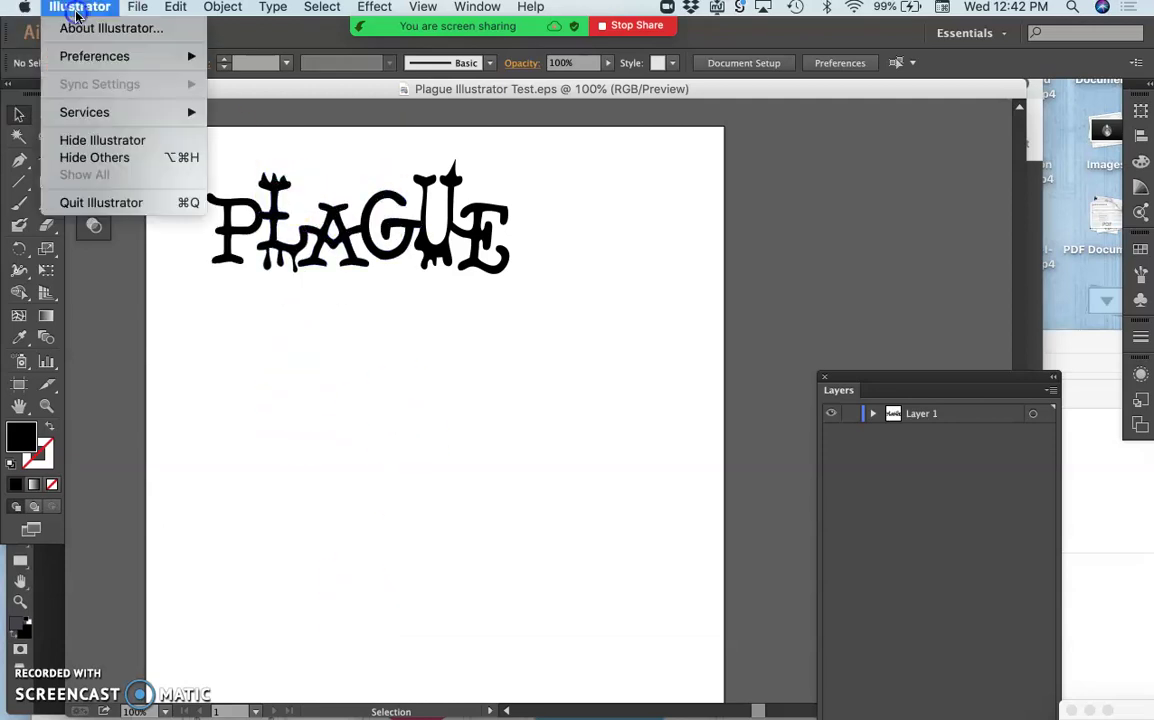
click(95, 202)
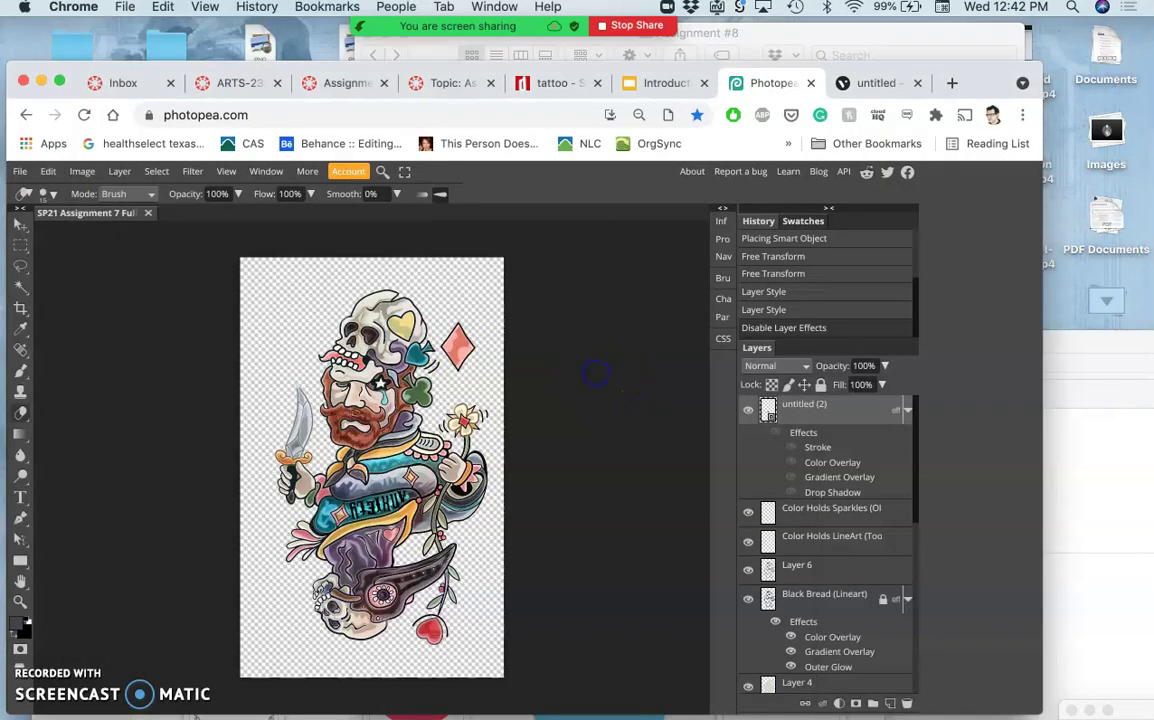
Find Plague Illustrator Test.svg in the Assignment #8 folder and drag it onto the Photopea card
click(778, 36)
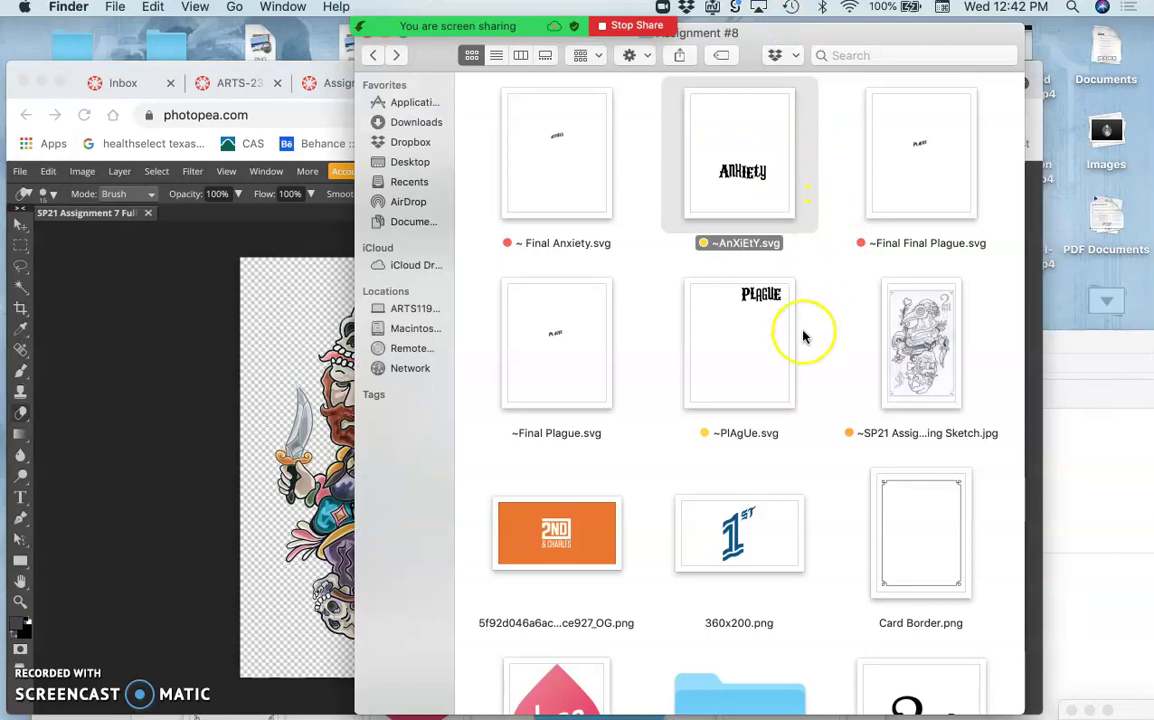
scroll(806, 335, down, 10)
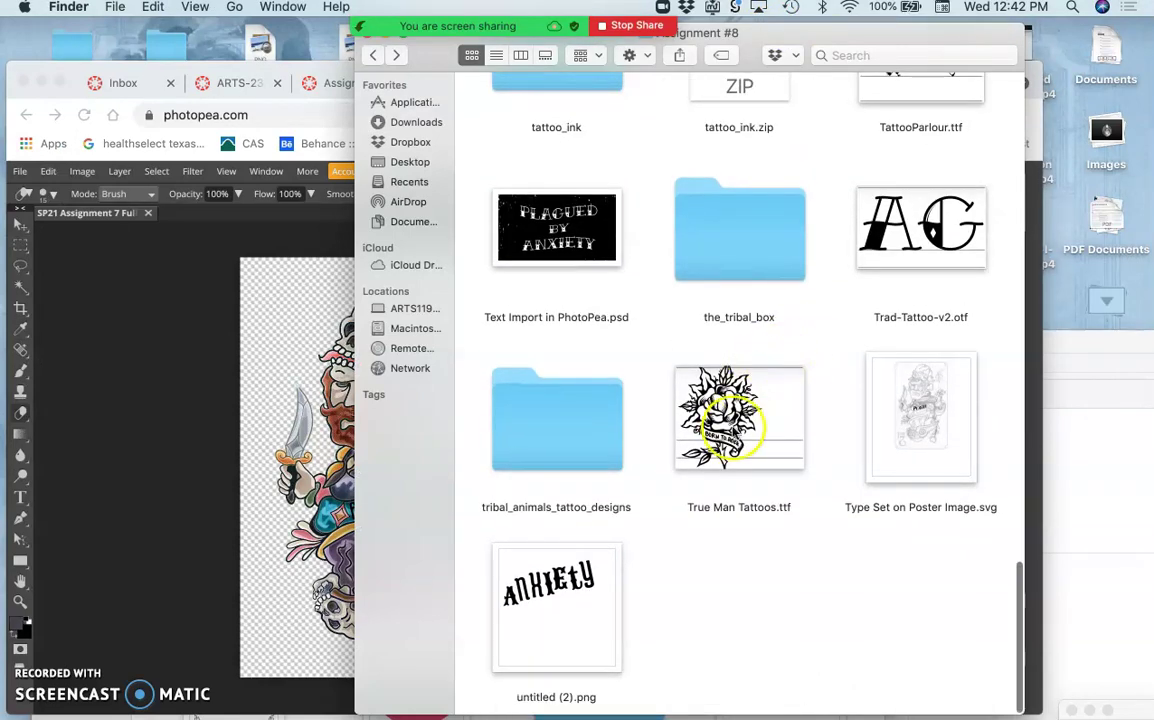
scroll(778, 490, up, 8)
scroll(779, 492, up, 5)
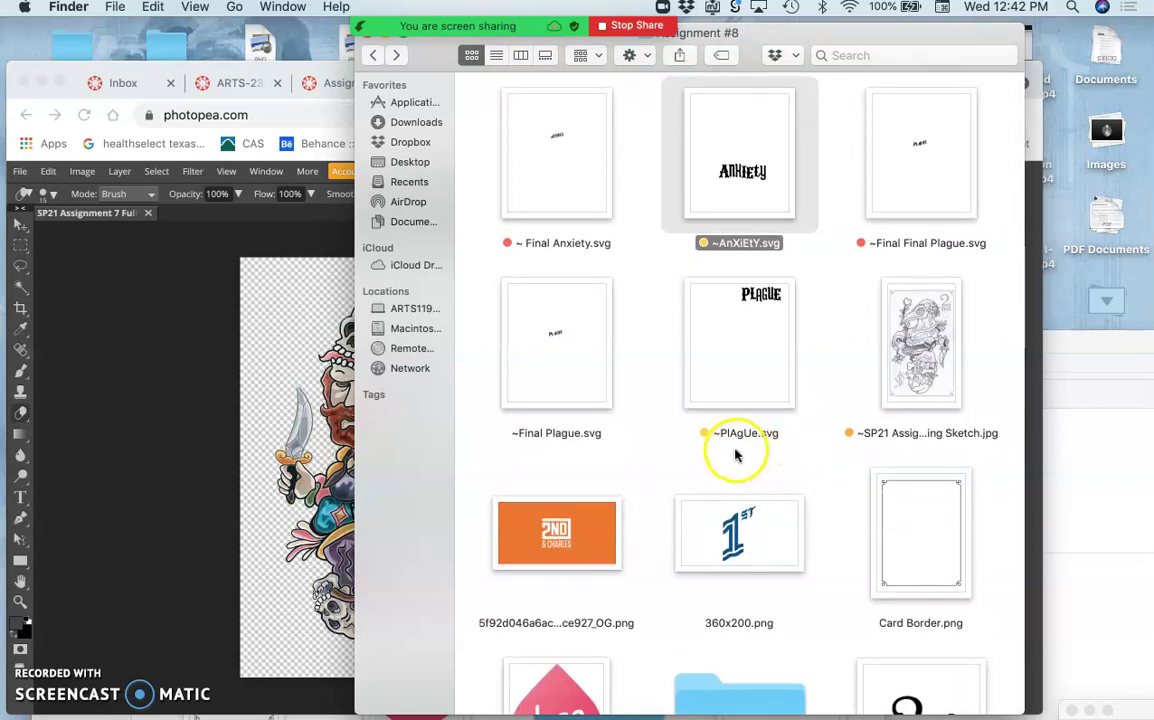
scroll(727, 457, down, 10)
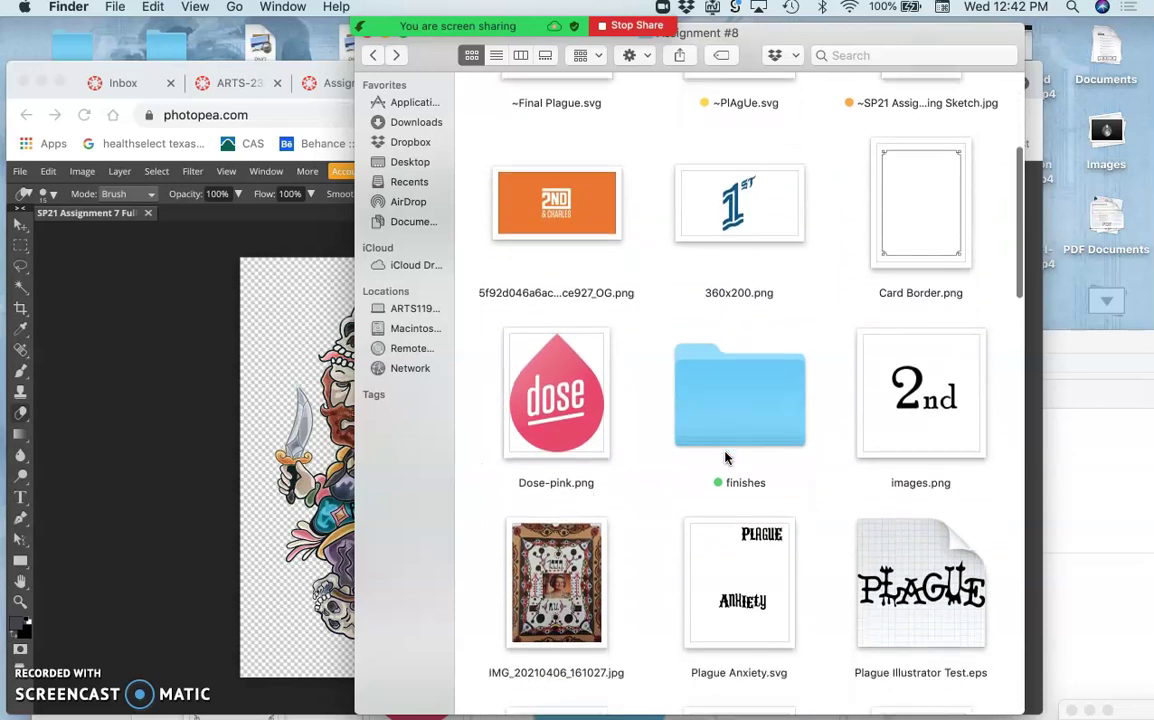
click(899, 465)
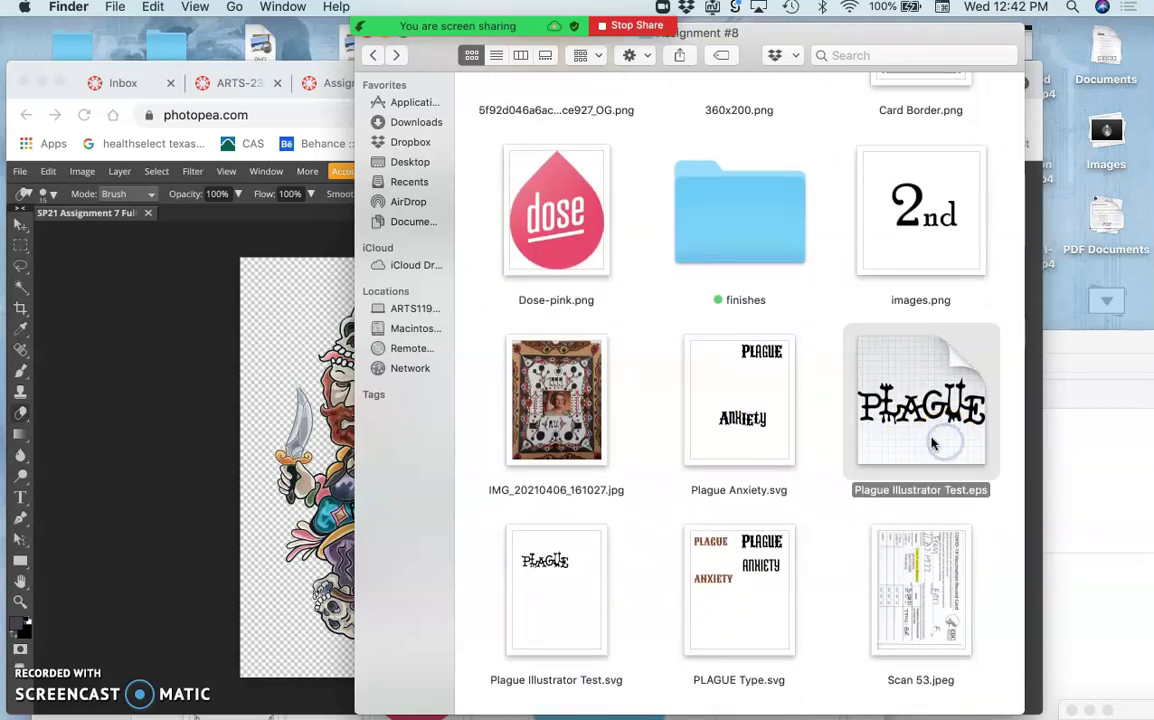
scroll(605, 510, down, 2)
click(587, 488)
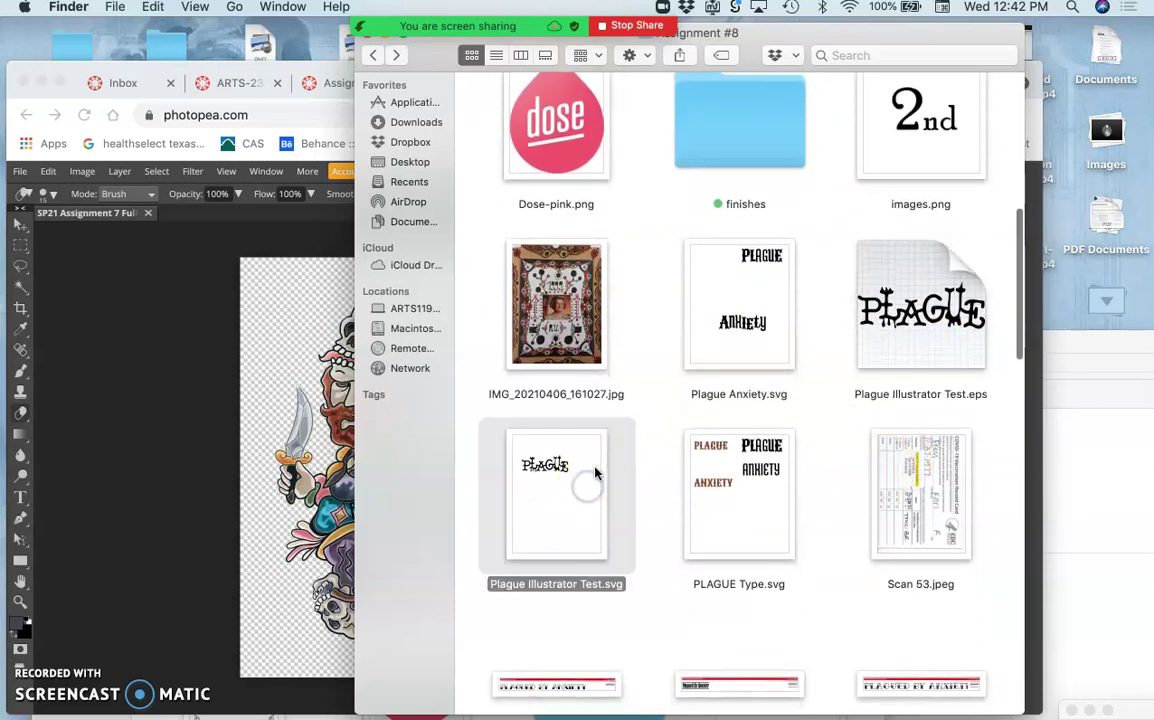
drag(583, 463, 325, 402)
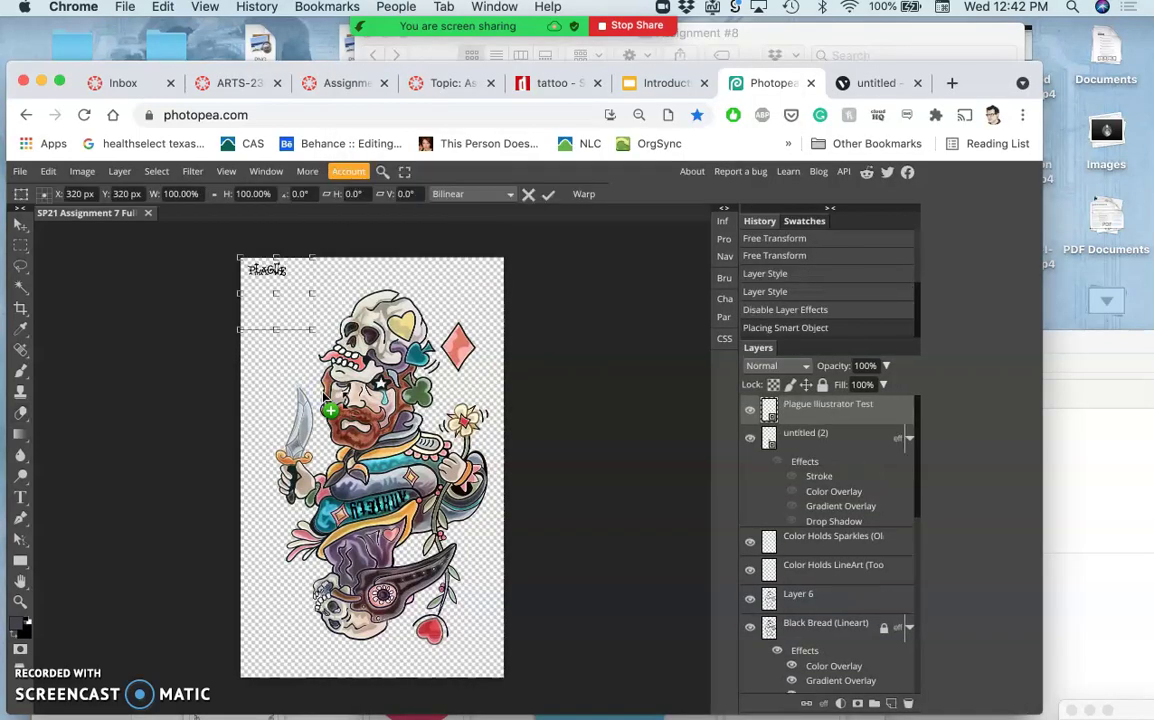
Scale the placed PLAGUE lettering up to about 422% and move it down onto the chest
drag(312, 330, 545, 562)
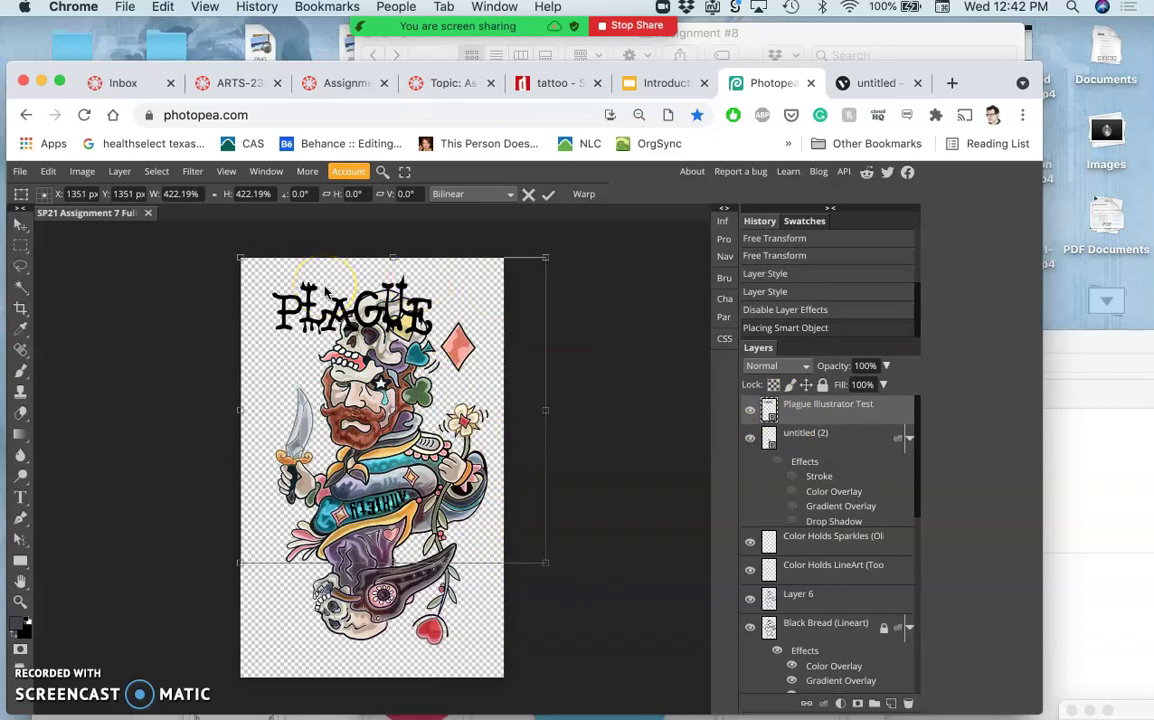
key(Return)
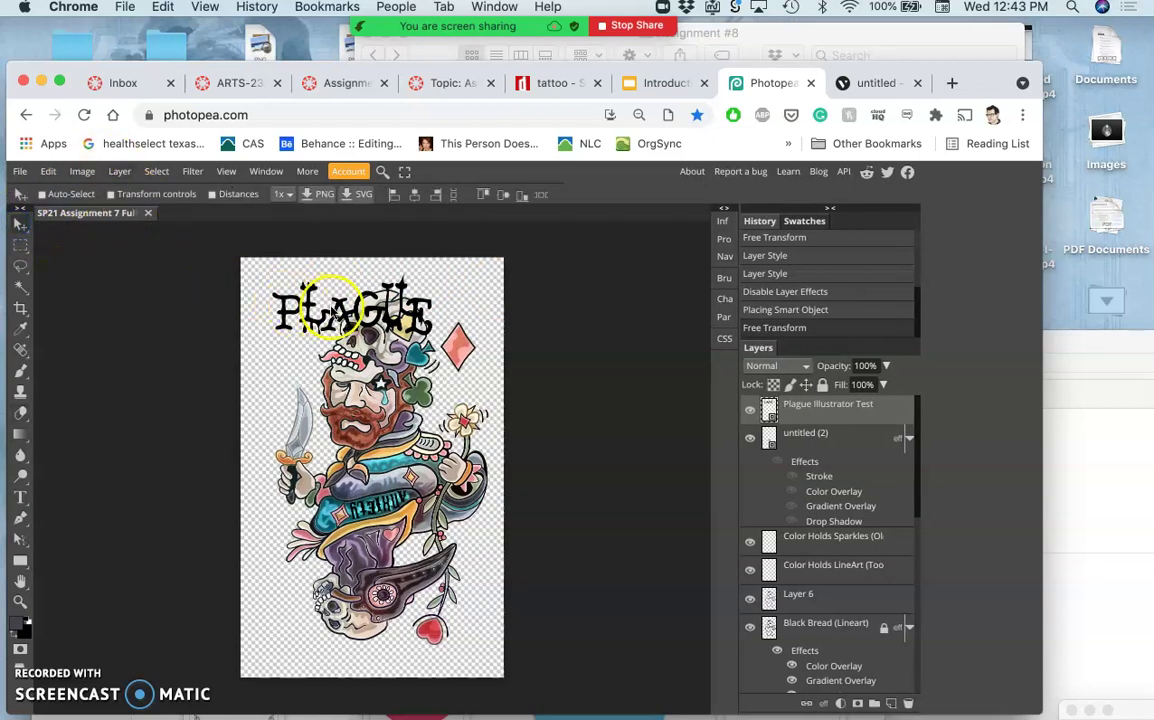
drag(333, 317, 360, 484)
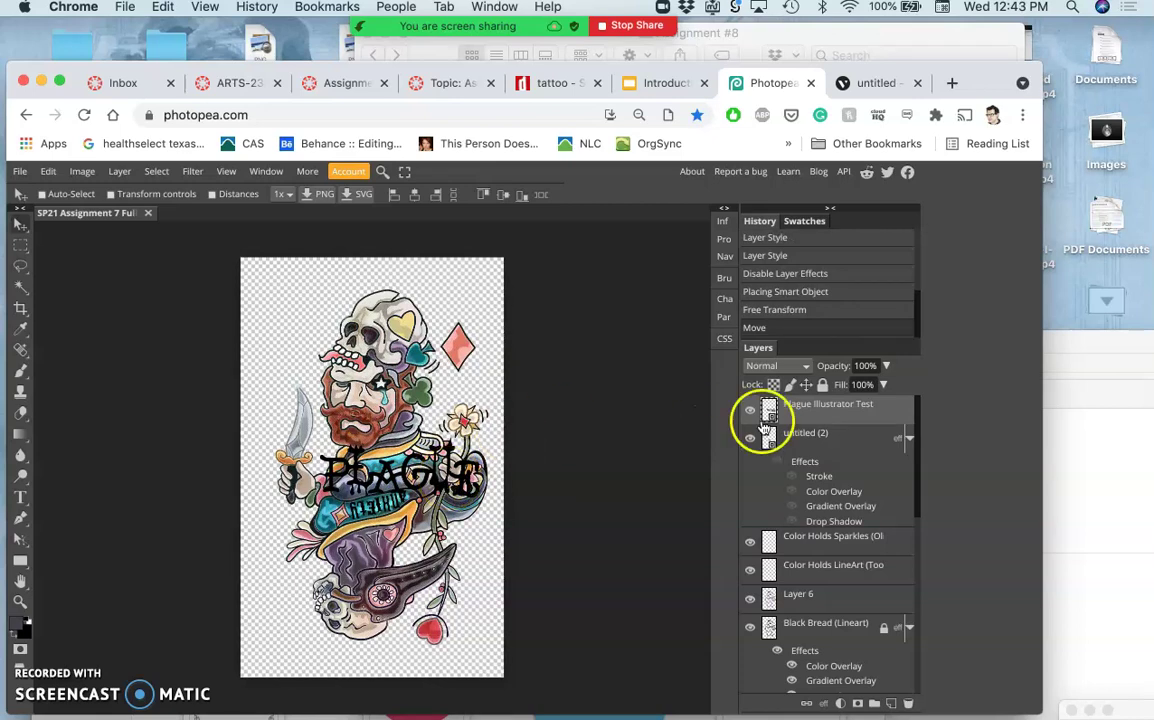
Enable Color Overlay, Gradient Overlay, Drop Shadow, Stroke and Inner Glow on the PLAGUE layer
double_click(884, 420)
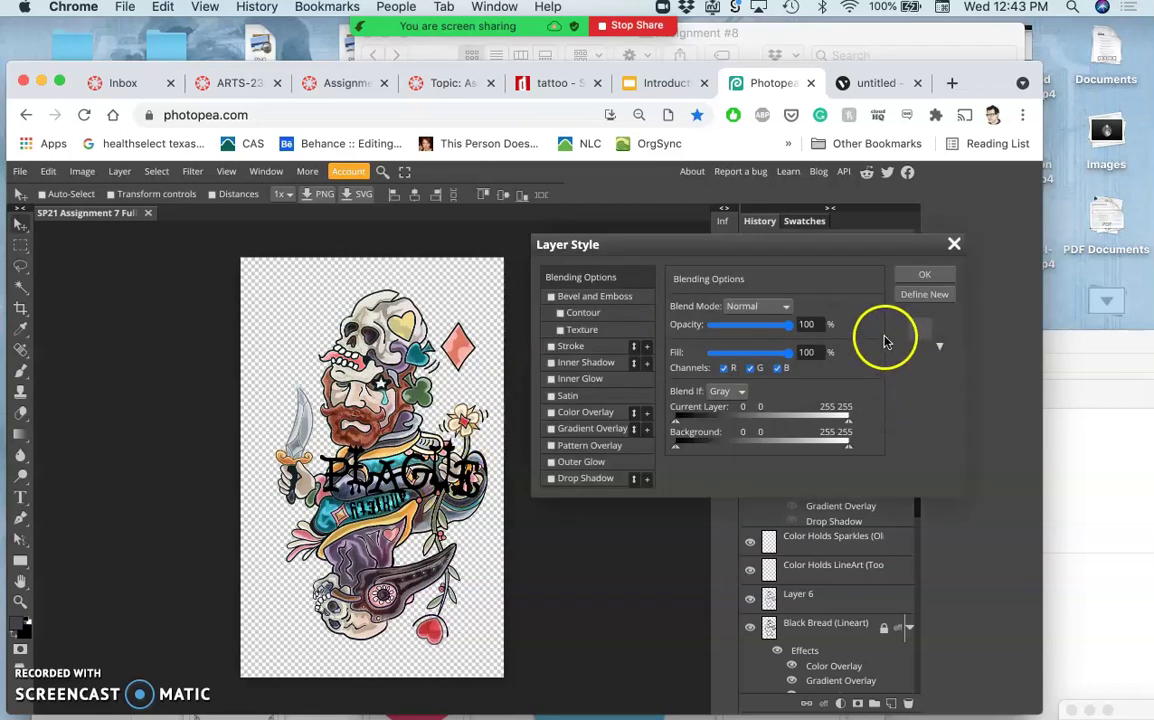
click(551, 412)
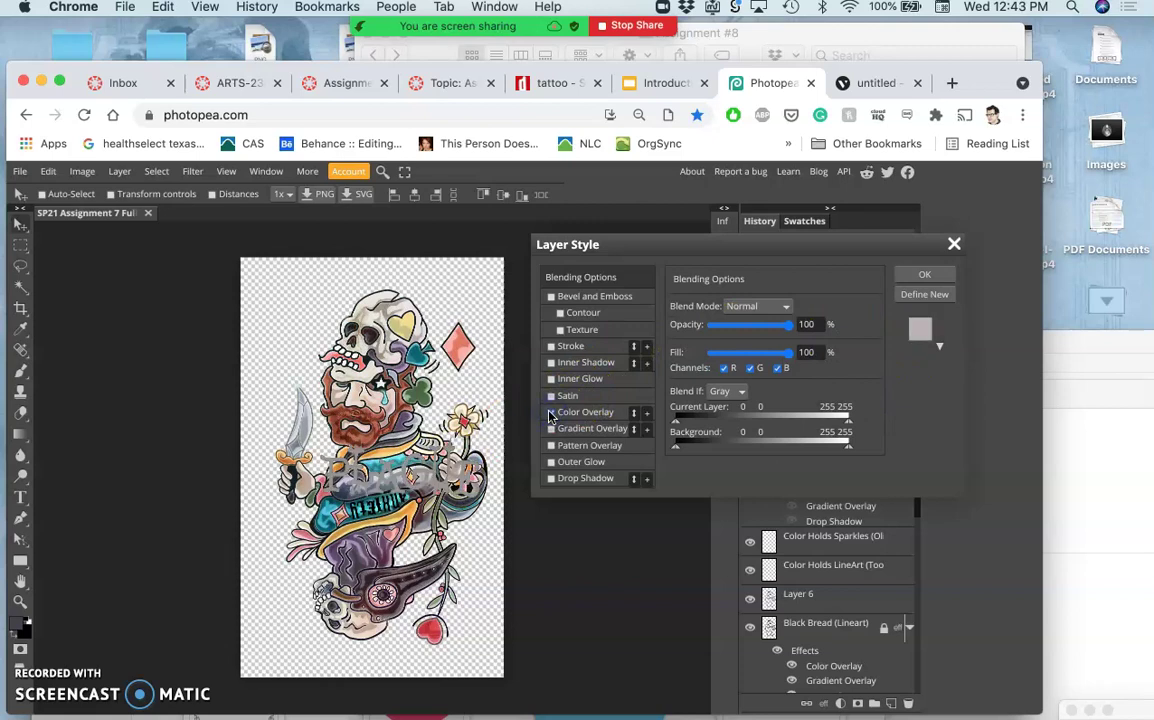
click(551, 429)
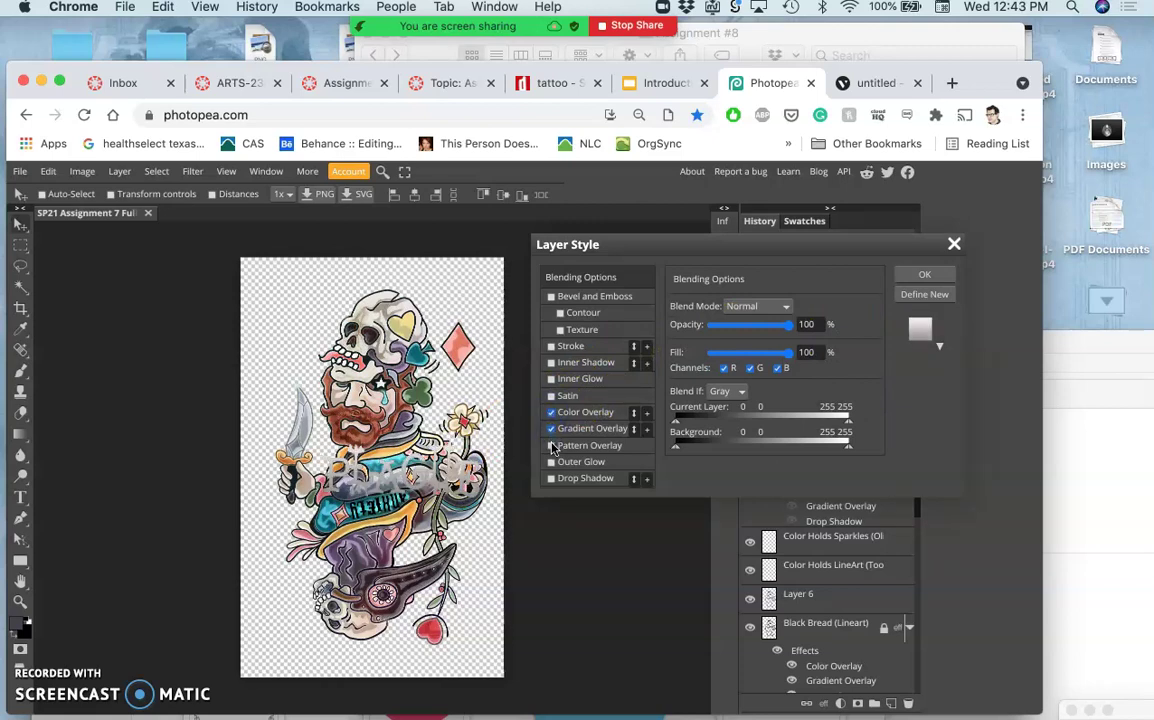
click(551, 479)
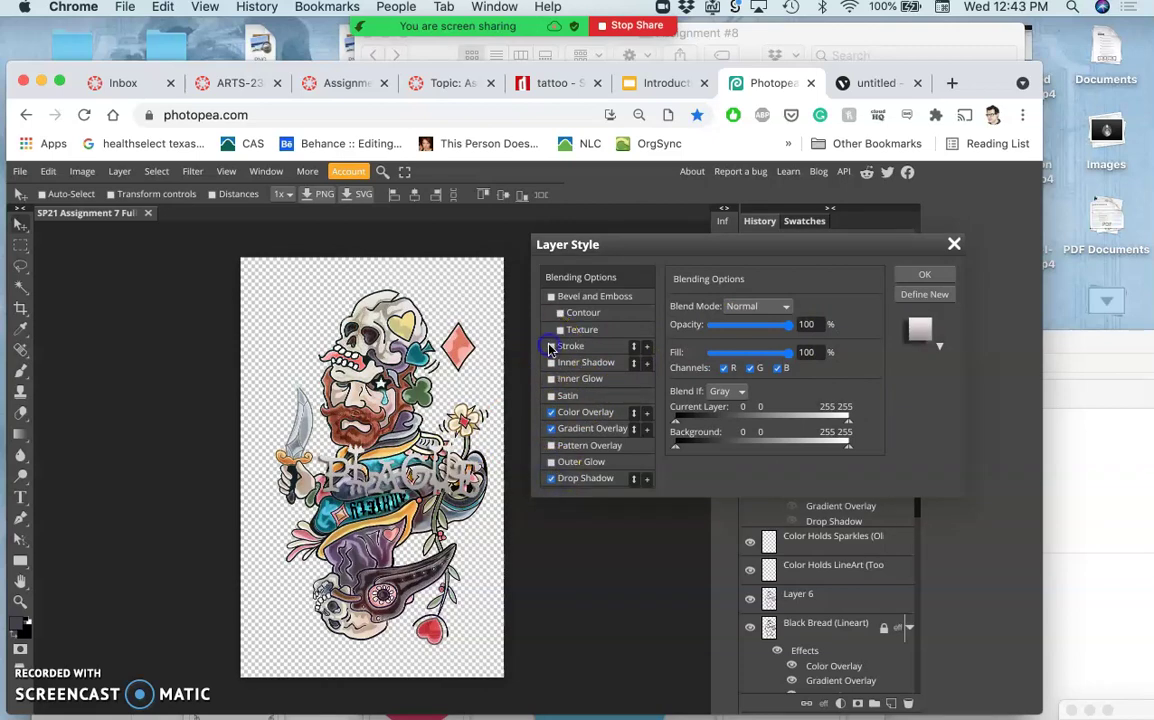
click(551, 347)
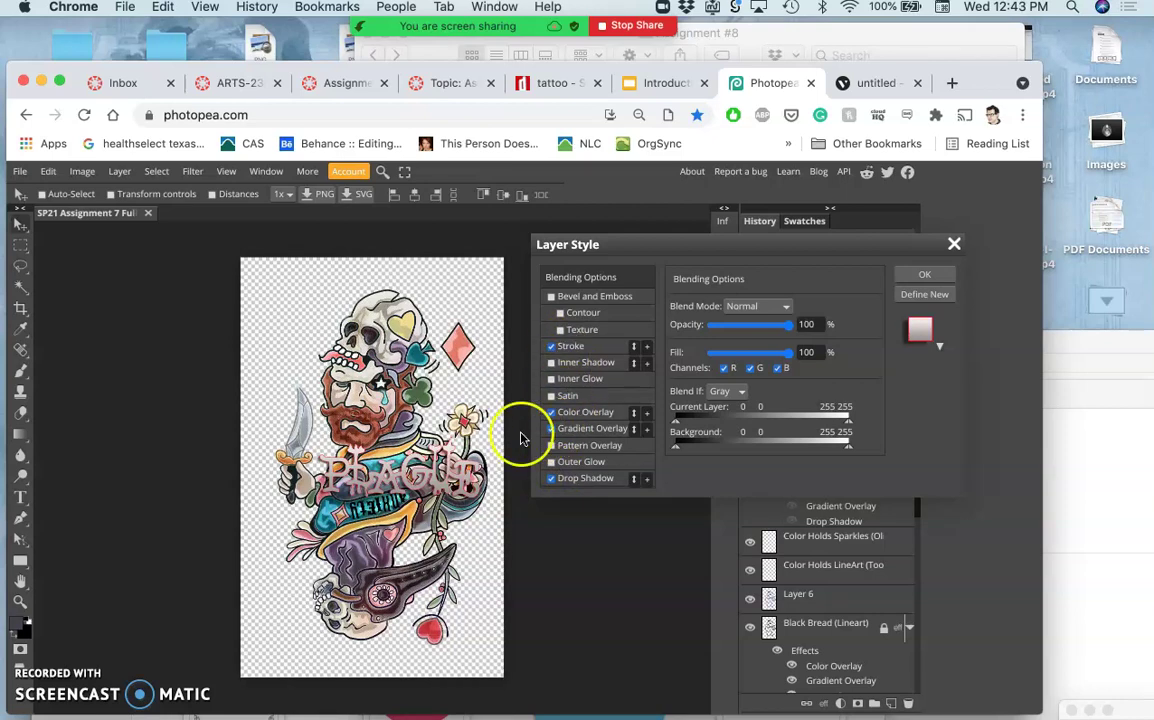
click(551, 380)
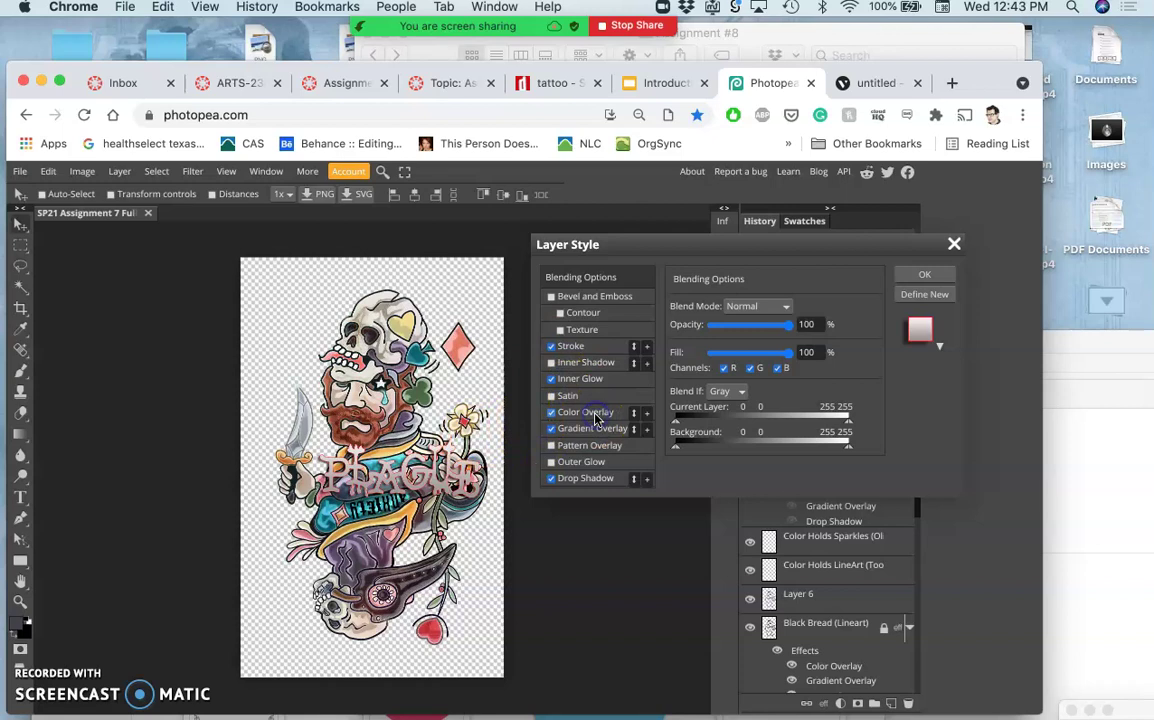
Set the color overlay to yellow and apply the layer style
click(594, 413)
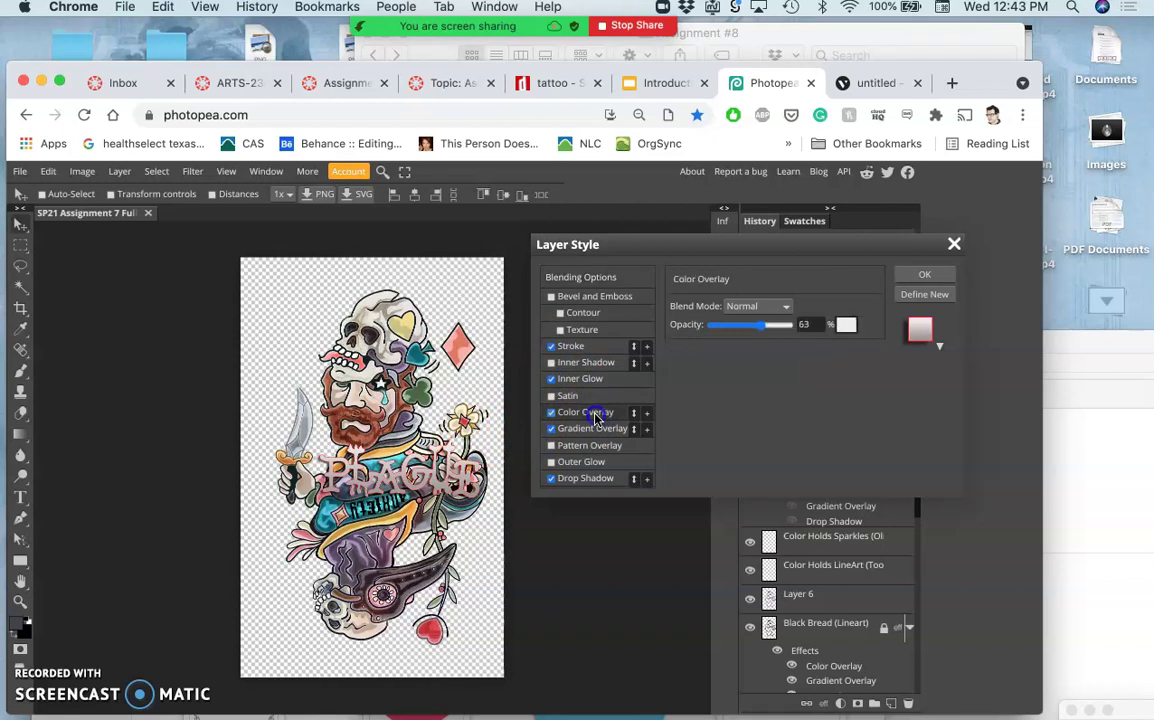
click(846, 327)
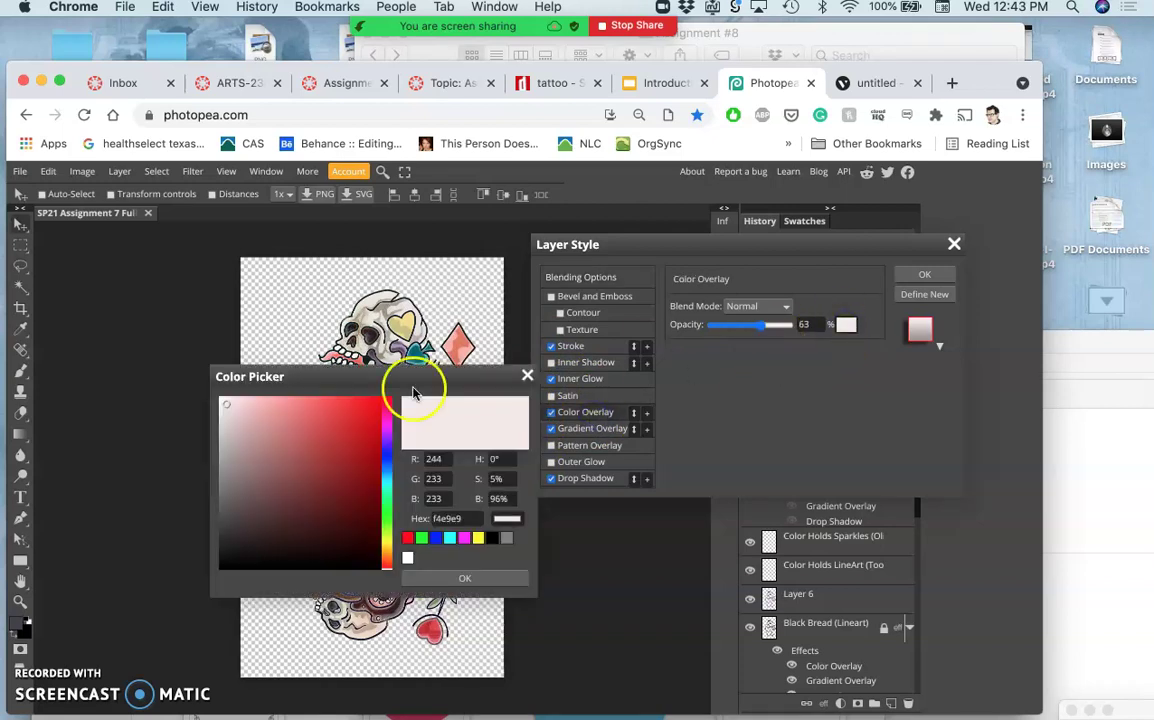
click(385, 549)
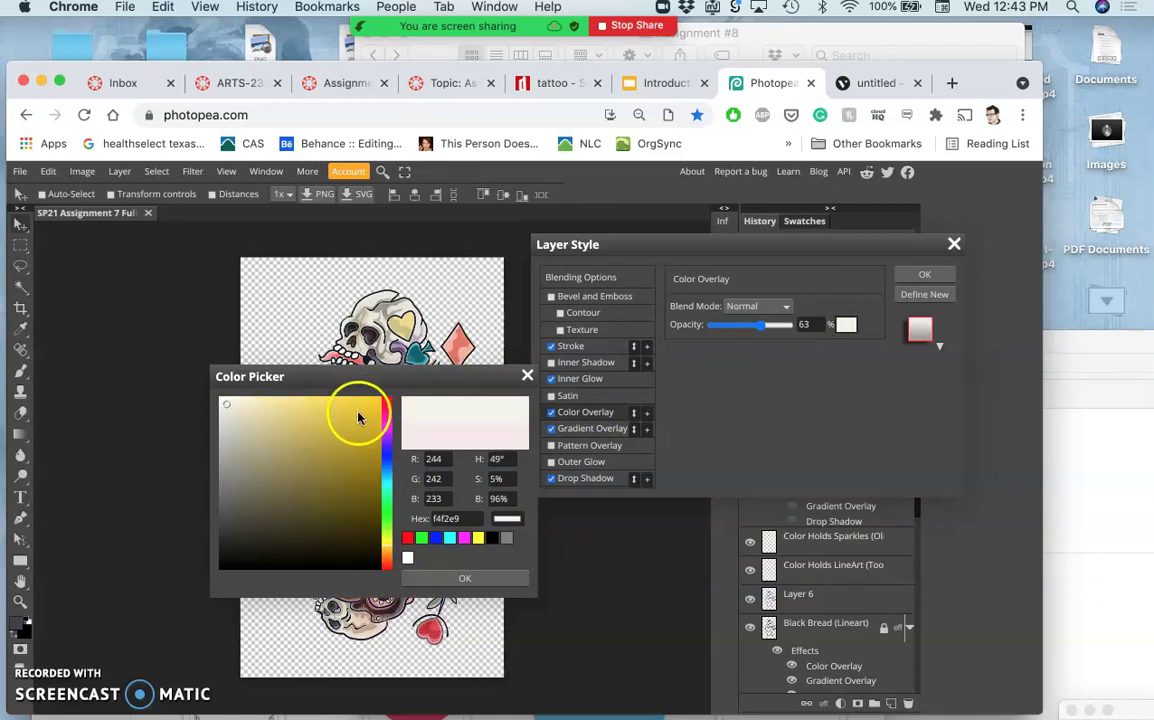
click(478, 538)
click(459, 578)
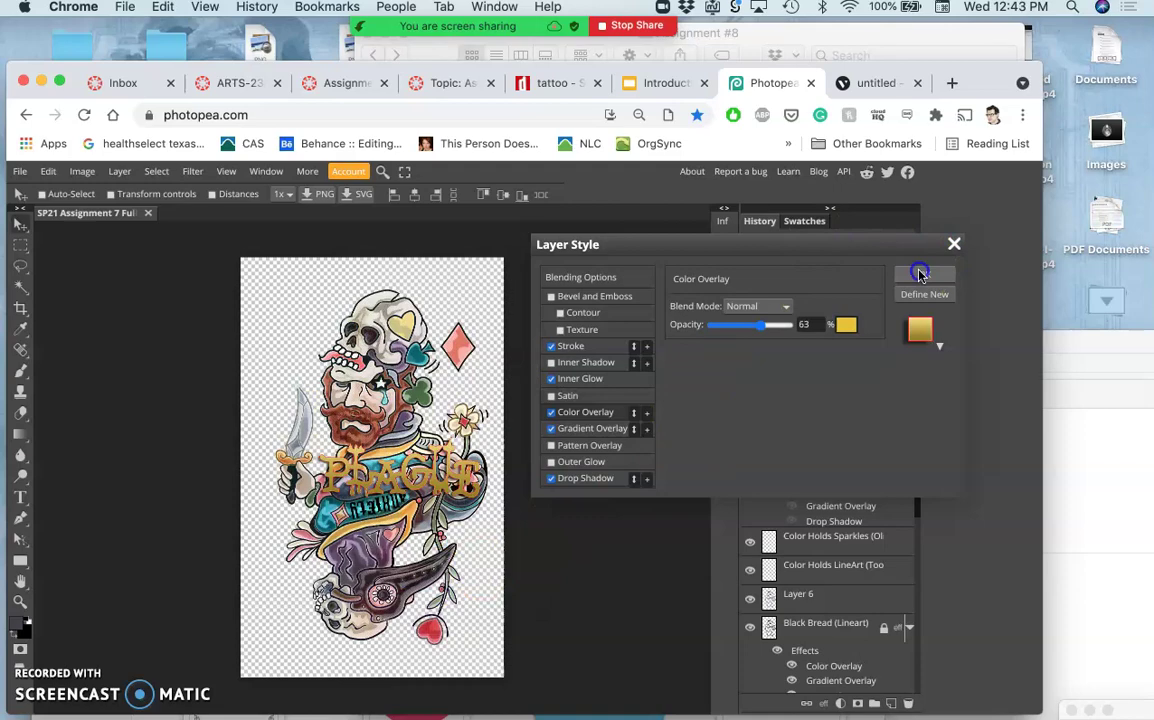
click(920, 274)
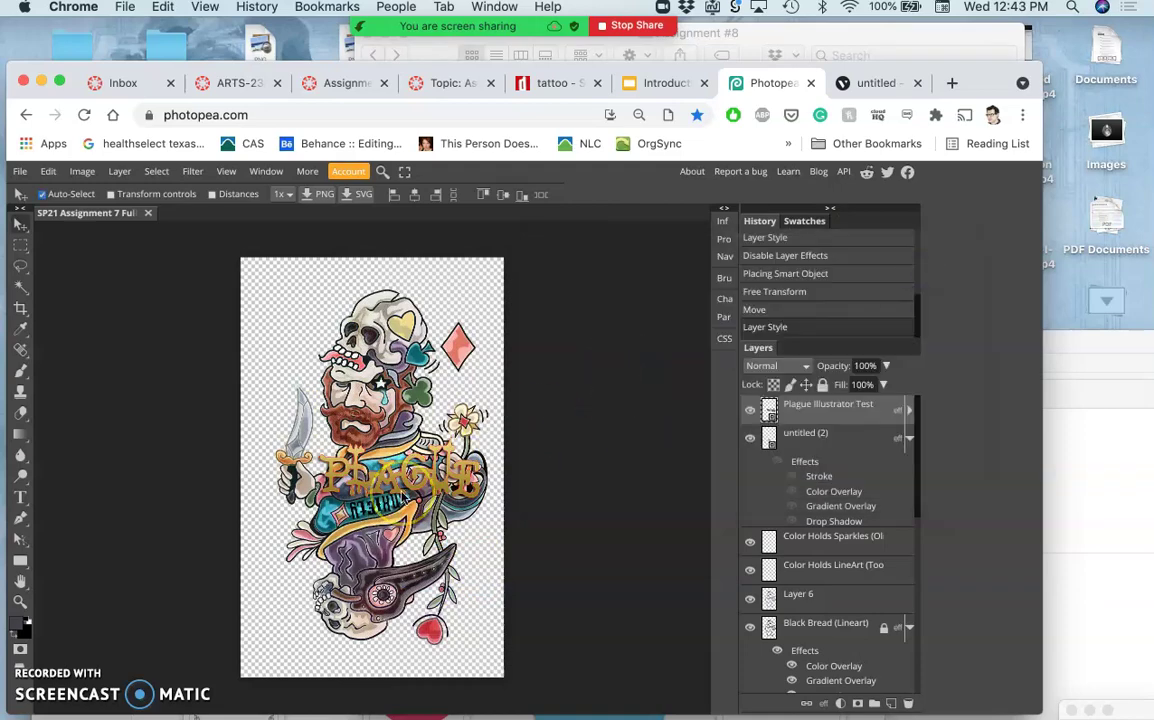
scroll(402, 497, up, 5)
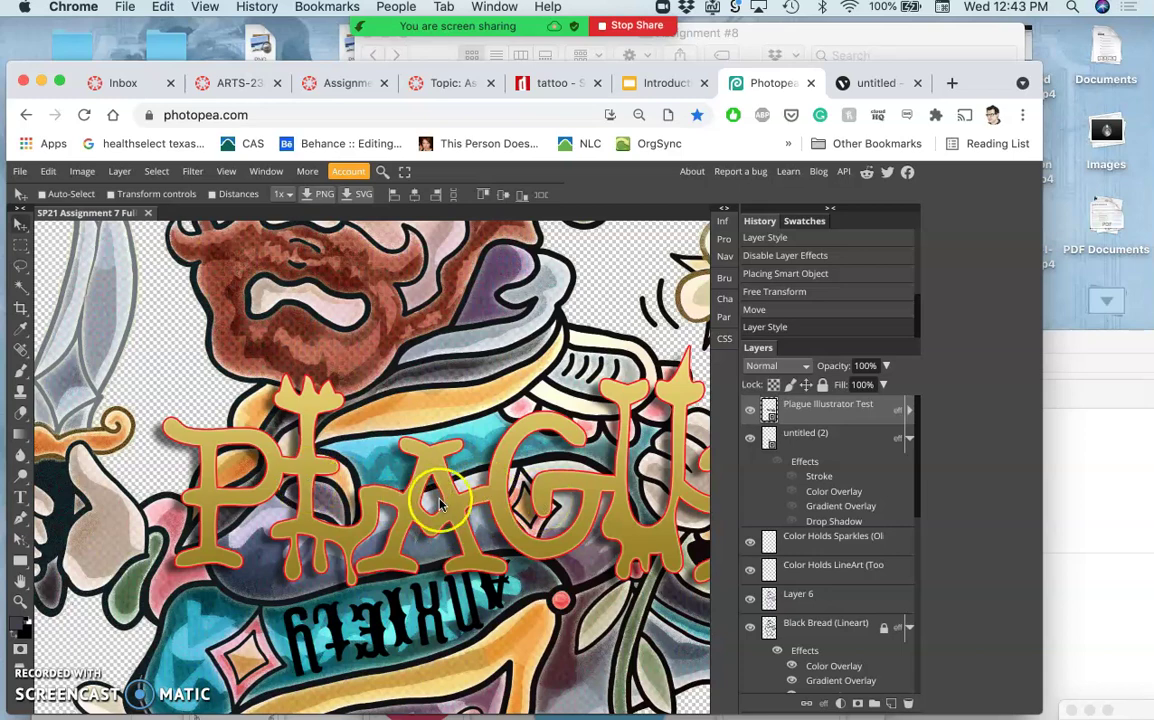
scroll(440, 505, right, 5)
scroll(440, 505, down, 3)
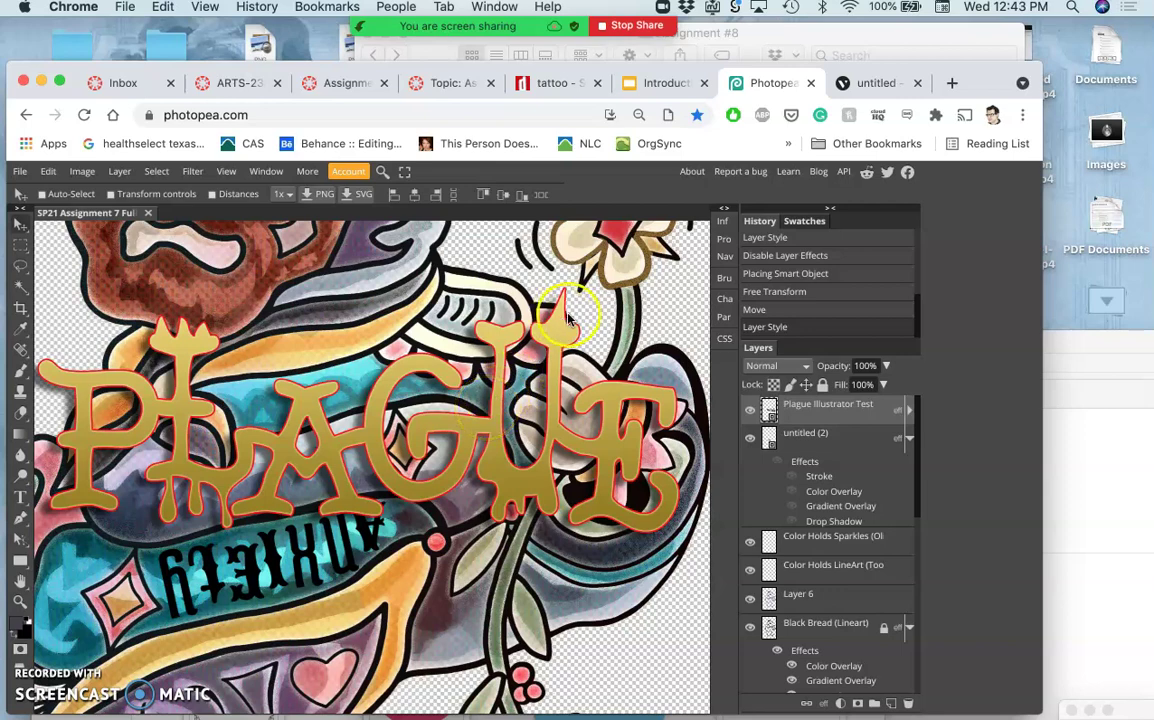
Drag ~PlAgUe.svg from the assignment folder onto the Photopea canvas
click(845, 37)
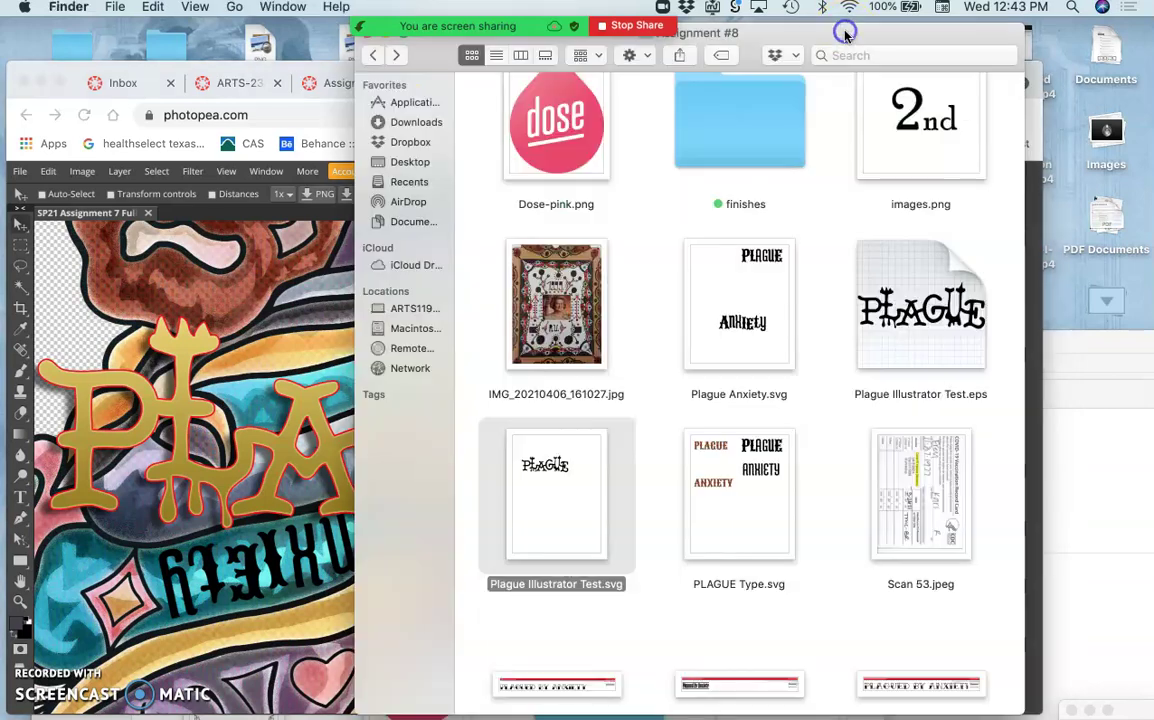
scroll(804, 185, up, 5)
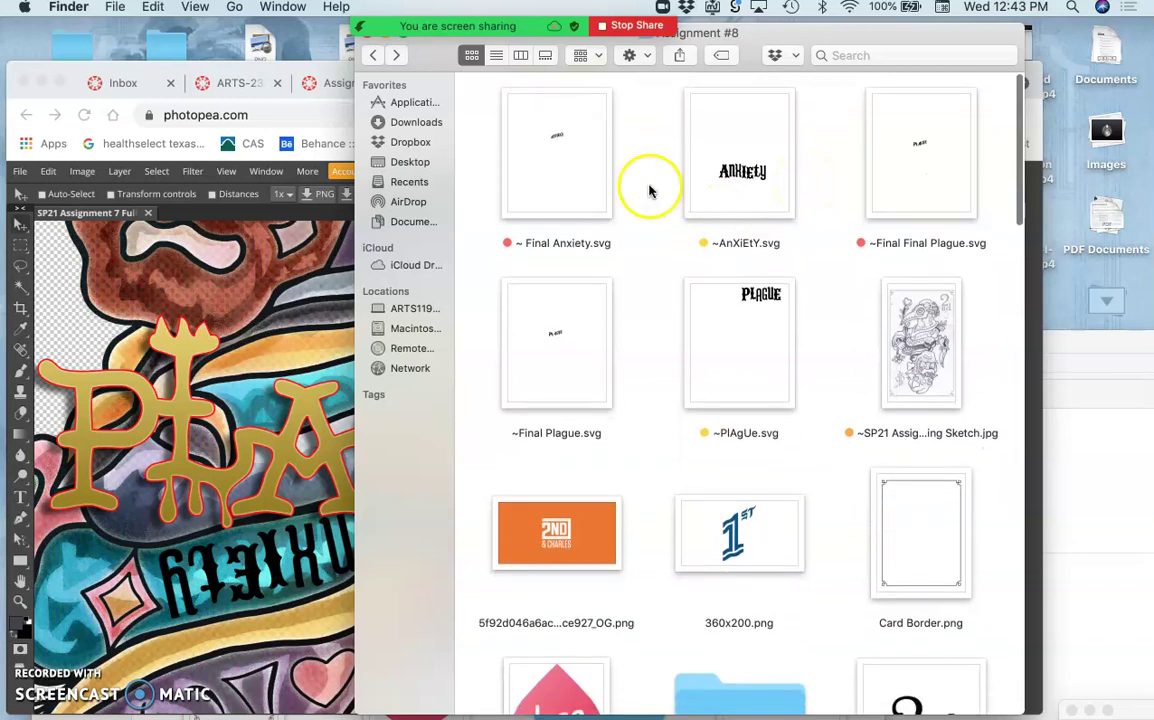
mouse_move(592, 178)
mouse_down()
mouse_move(565, 200)
mouse_move(580, 182)
mouse_up()
drag(747, 335, 317, 432)
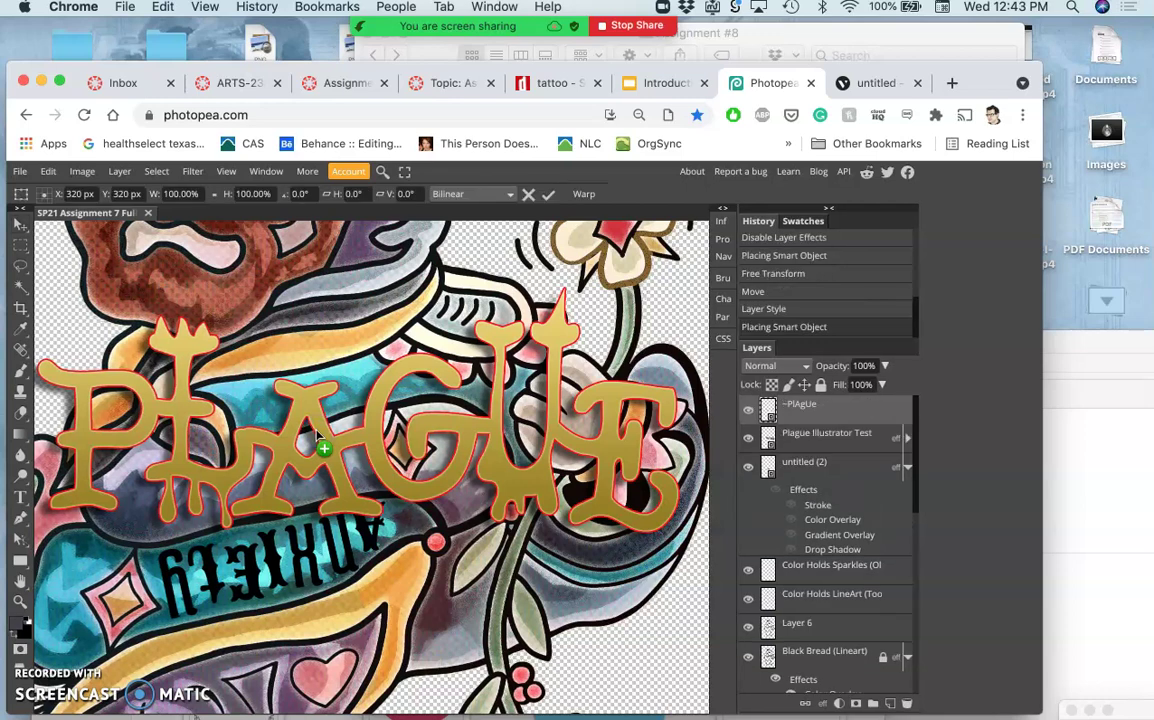
click(346, 412)
scroll(346, 412, down, 6)
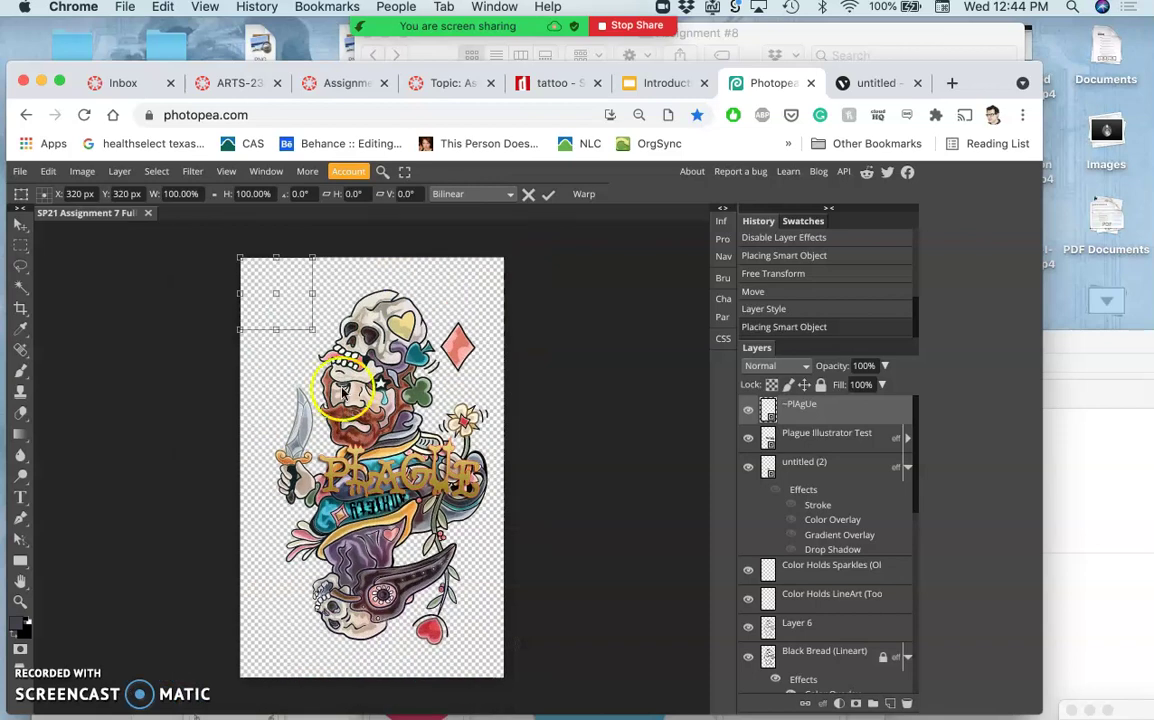
Move the ~PlAgUe lettering onto the skull, then delete it and the Plague Illustrator Test layer
drag(309, 322, 342, 338)
key(Return)
key(Delete)
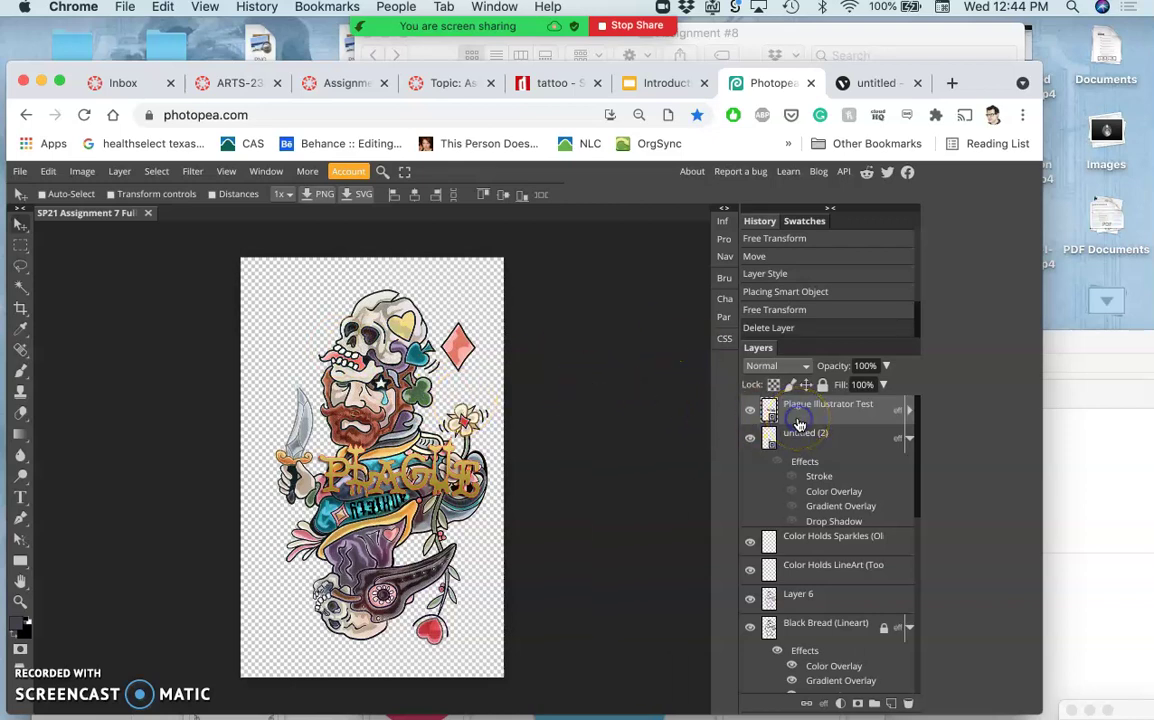
key(Delete)
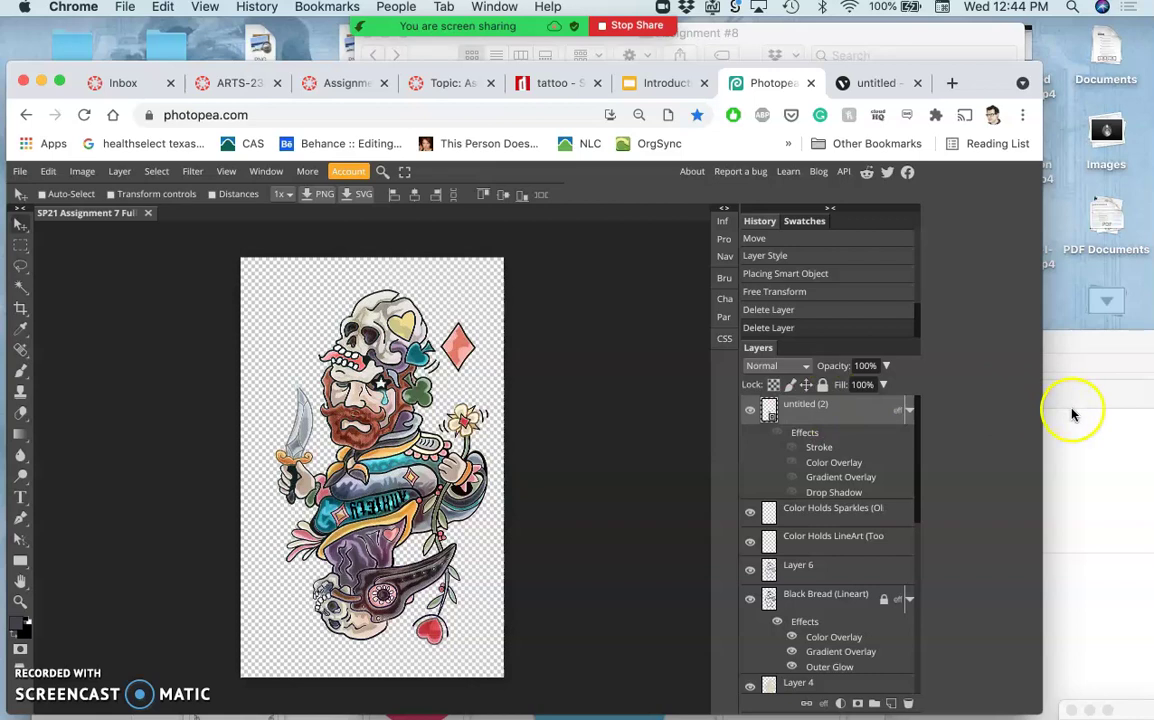
Preview Plague Illustrator Test.eps from Finder, then drag it onto the Photopea canvas
click(889, 36)
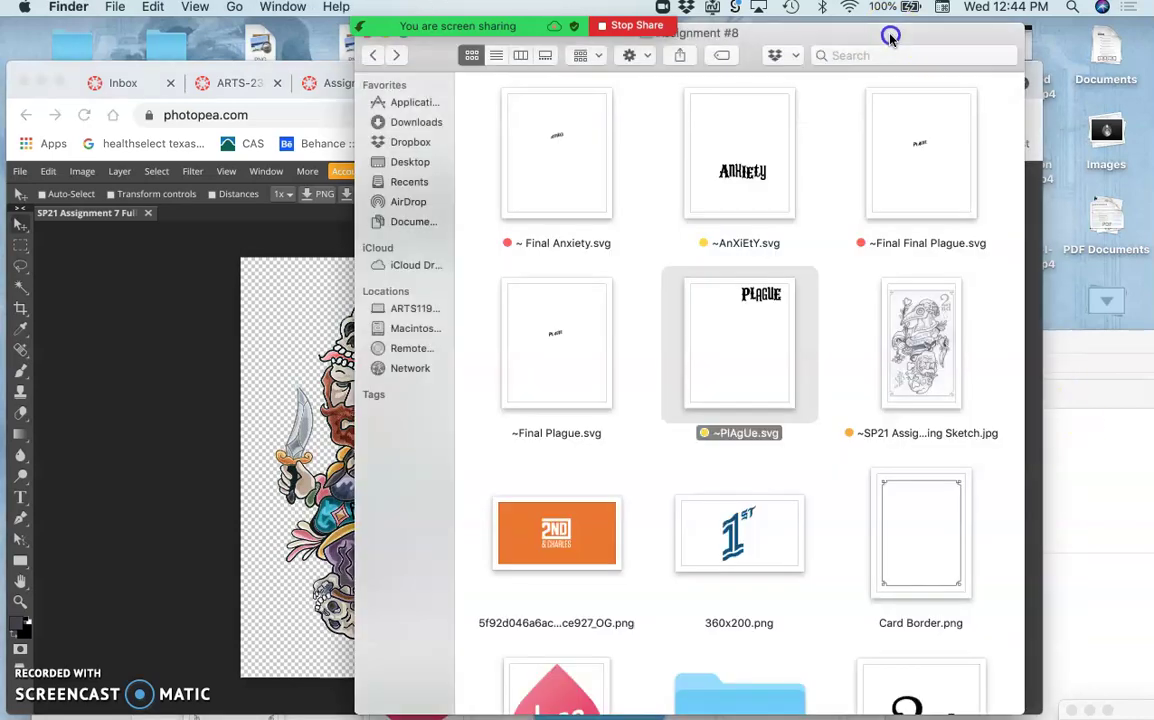
click(820, 282)
scroll(839, 334, down, 10)
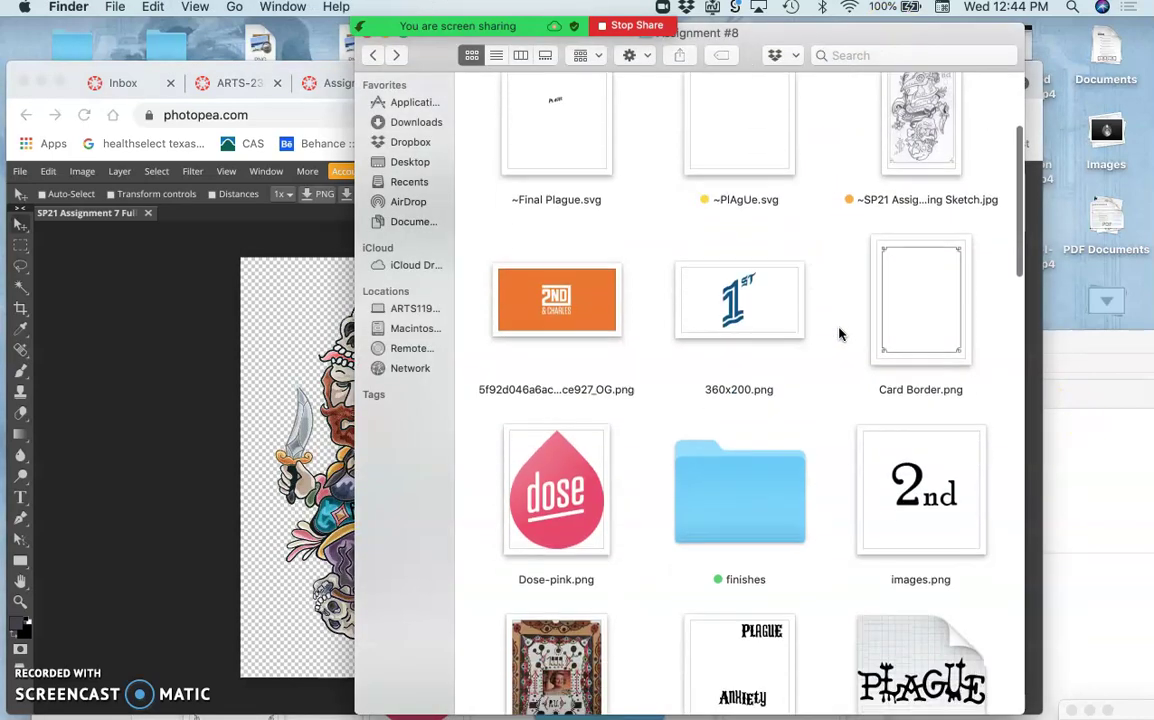
click(913, 287)
scroll(870, 312, up, 7)
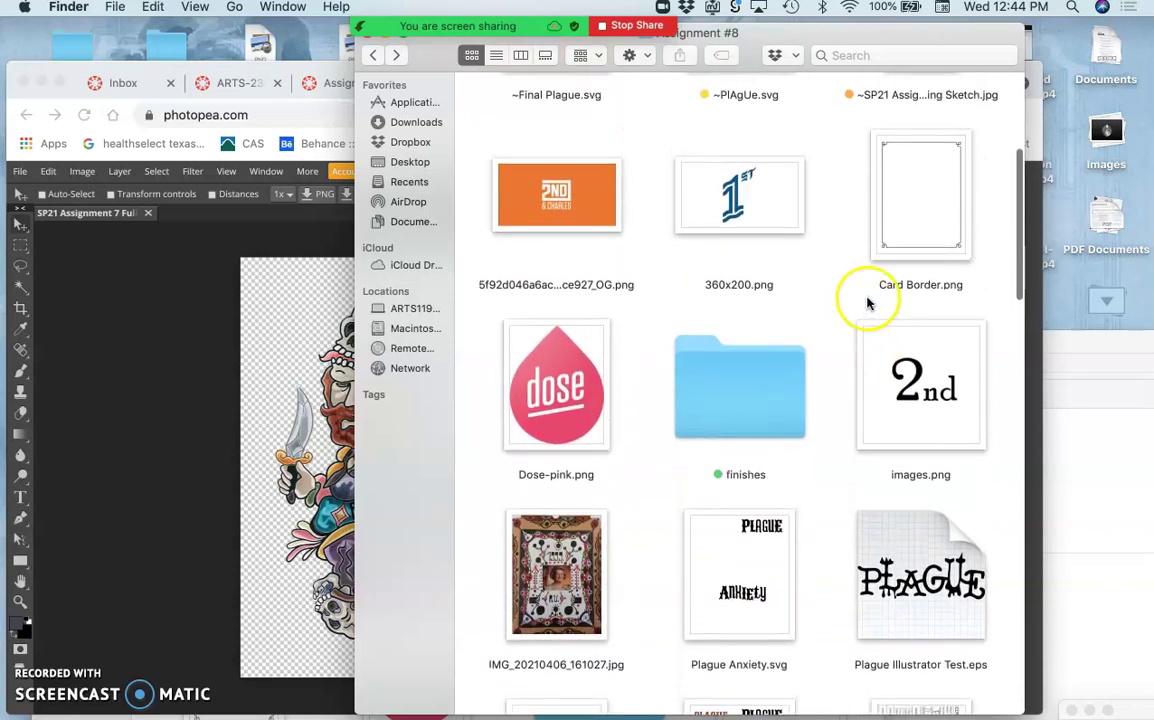
scroll(760, 195, up, 3)
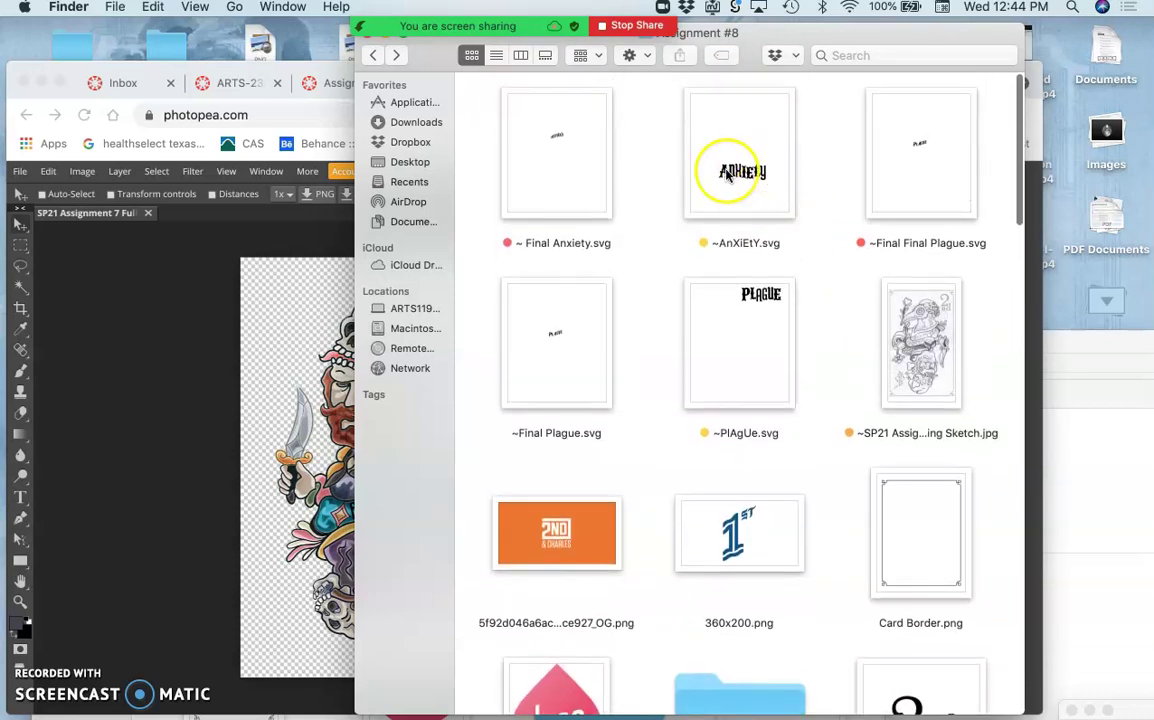
scroll(765, 258, down, 8)
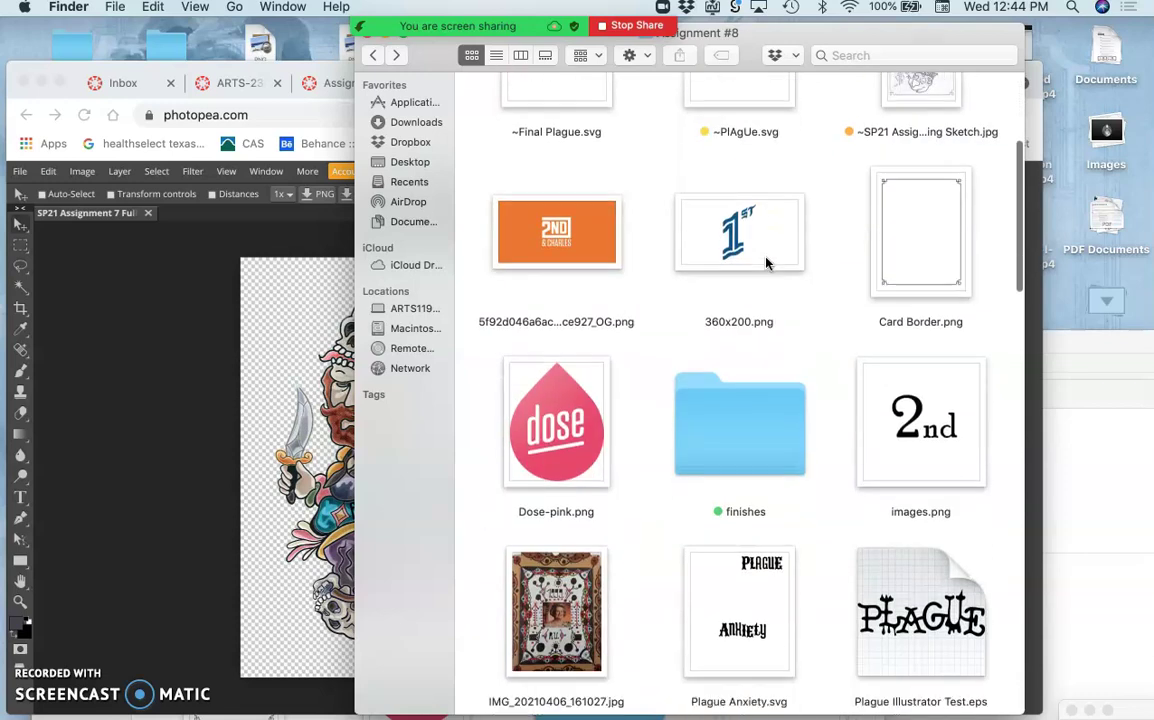
scroll(767, 262, down, 2)
click(890, 387)
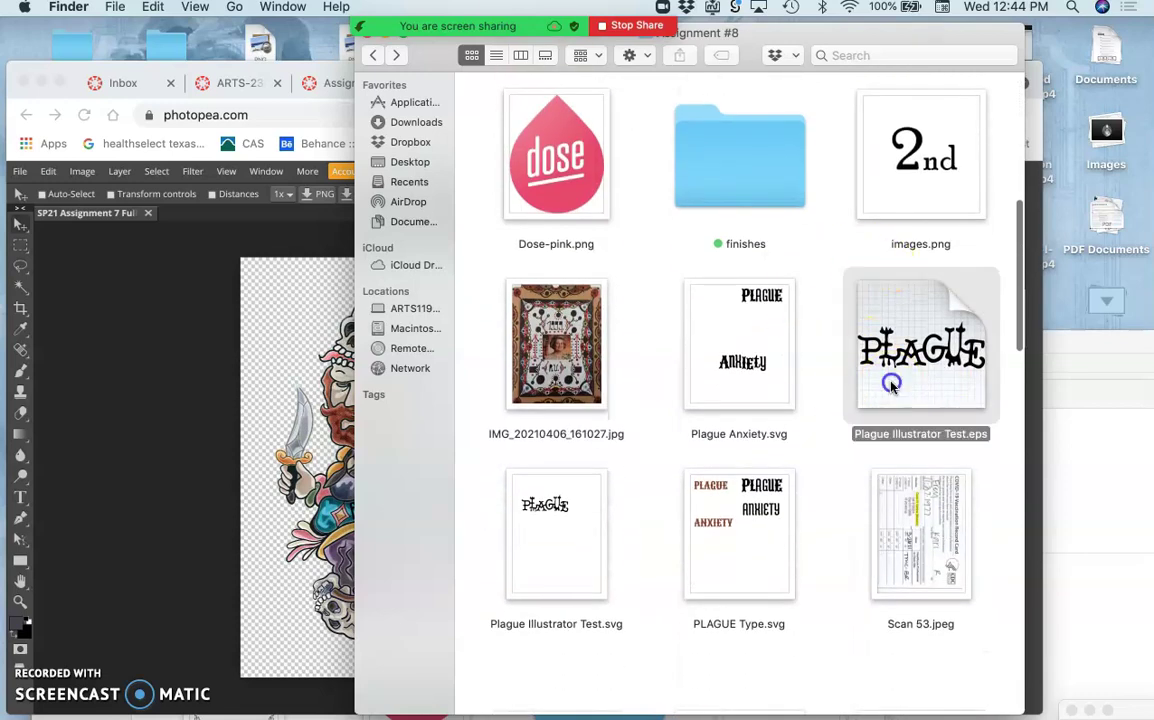
double_click(893, 387)
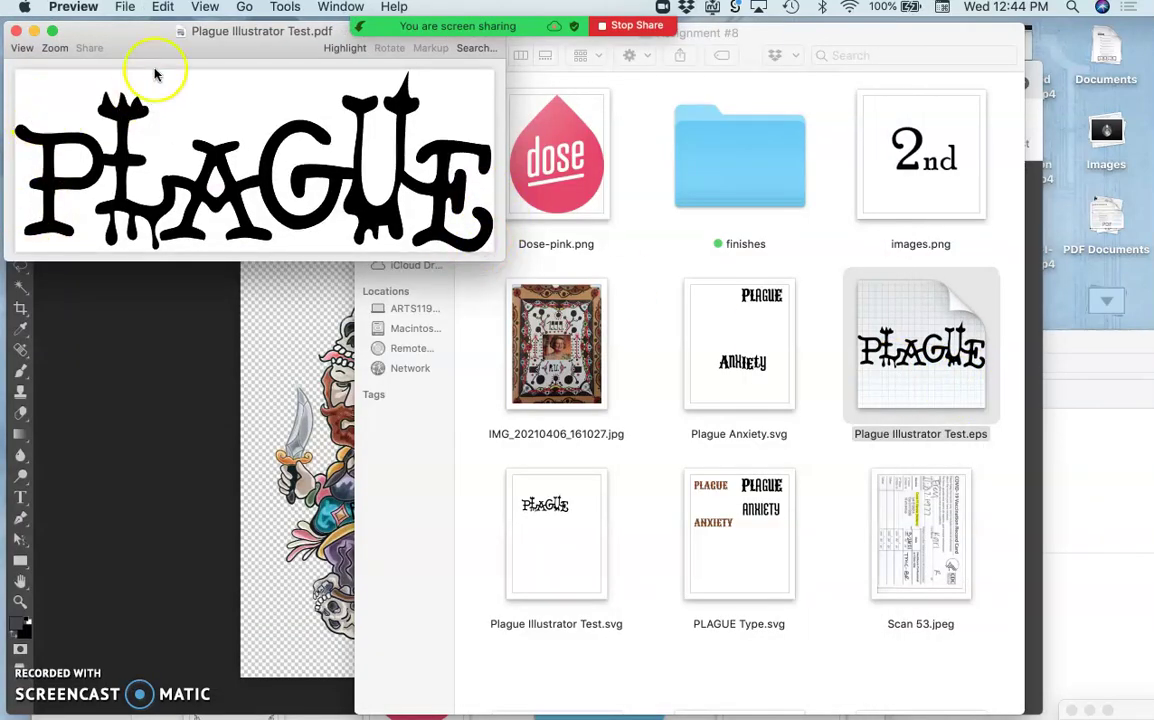
click(13, 31)
drag(876, 330, 290, 389)
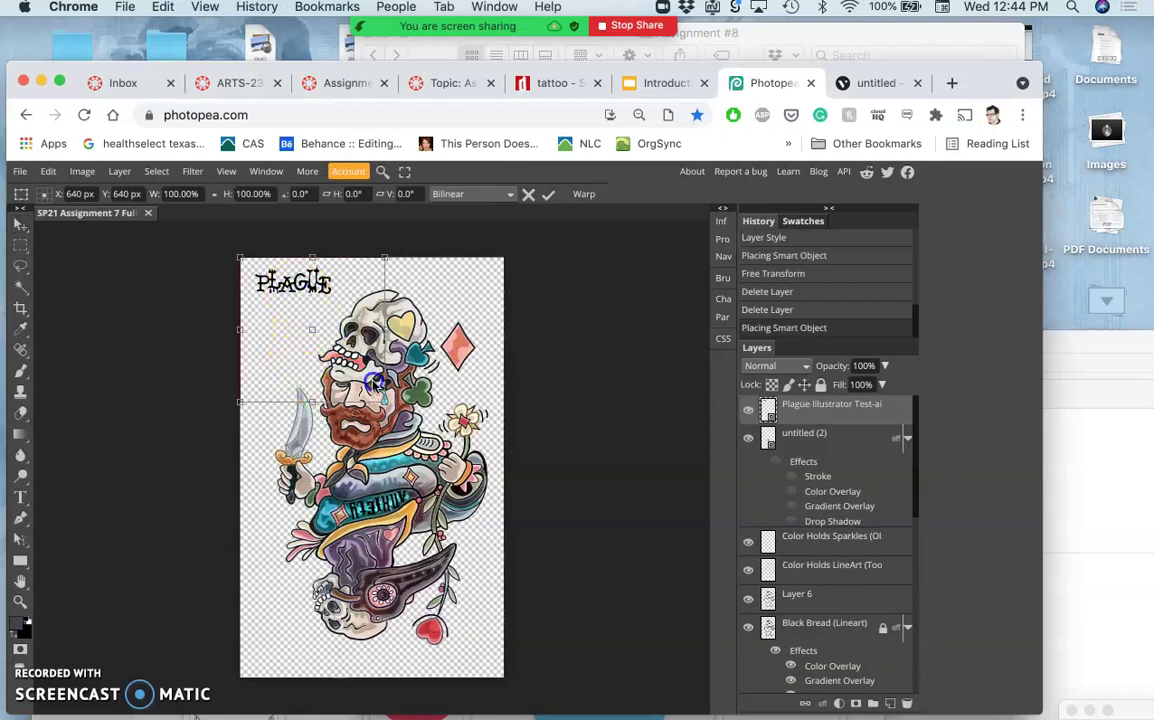
Place the black PLAGUE lettering over the chest banner, commit it, then delete that layer
drag(296, 284, 388, 396)
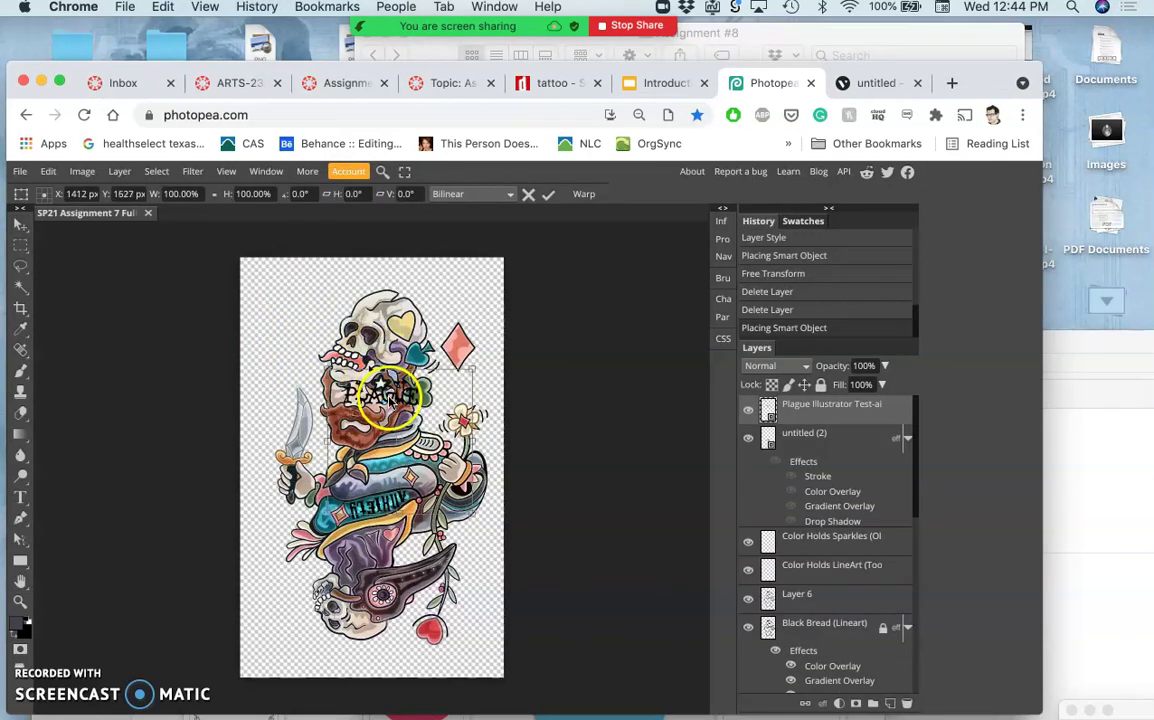
drag(397, 447, 385, 492)
scroll(385, 491, up, 5)
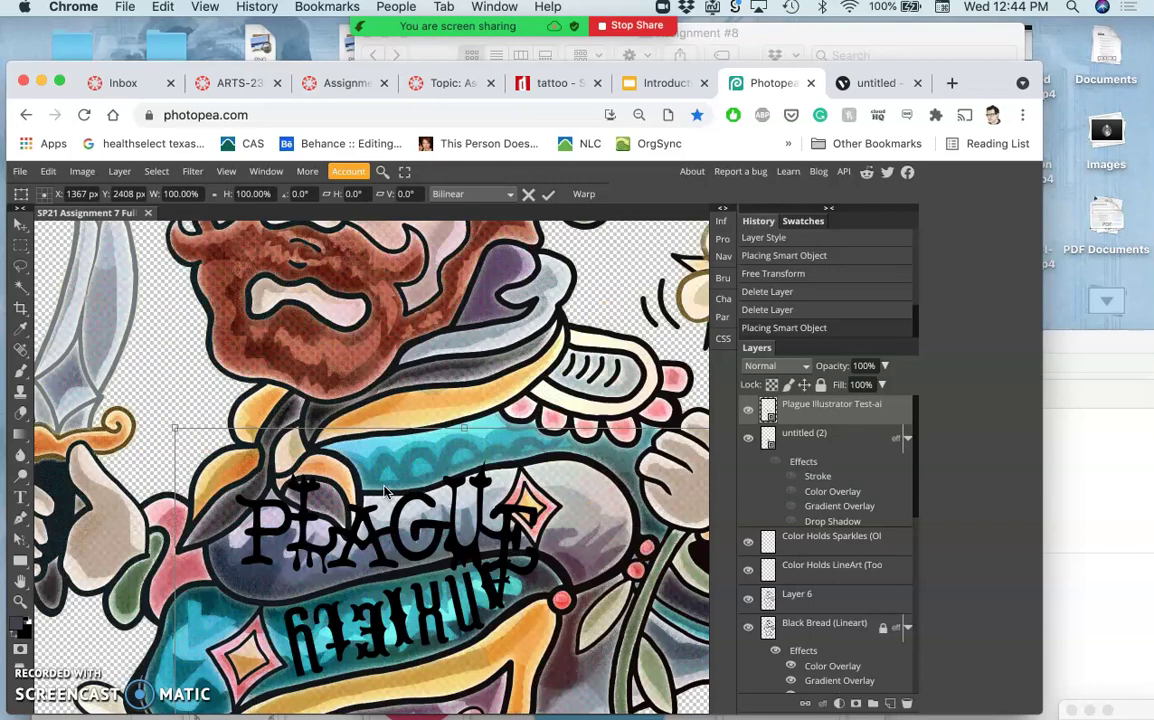
key(Return)
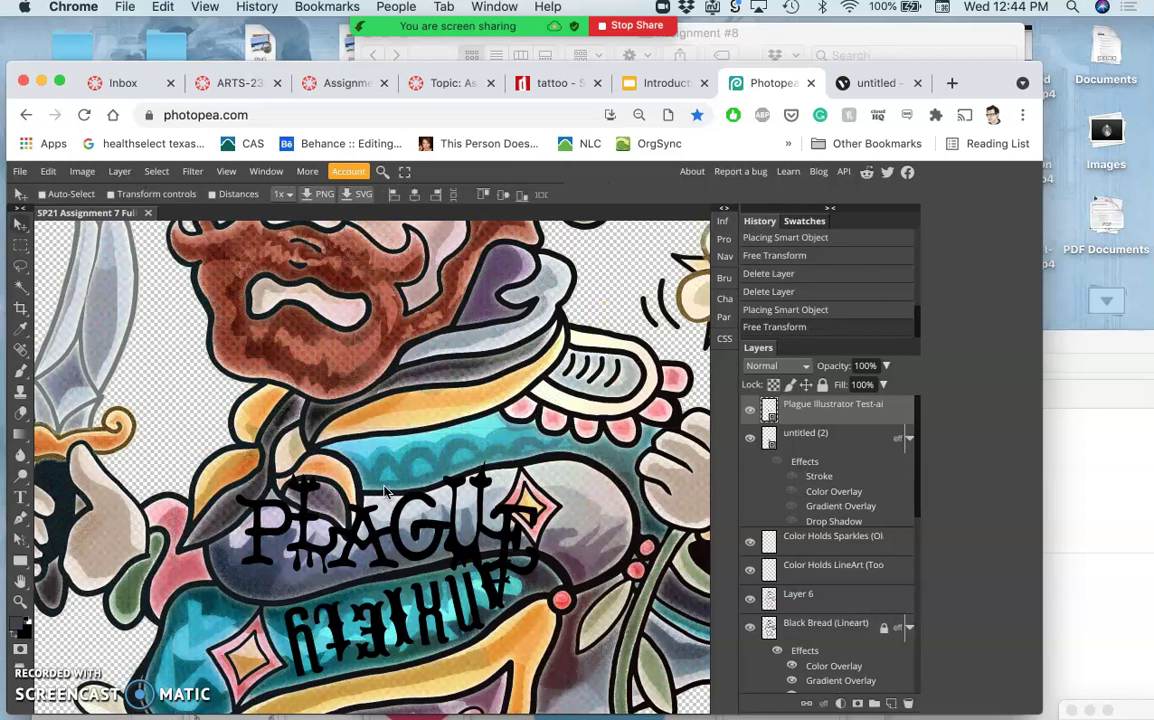
key(Delete)
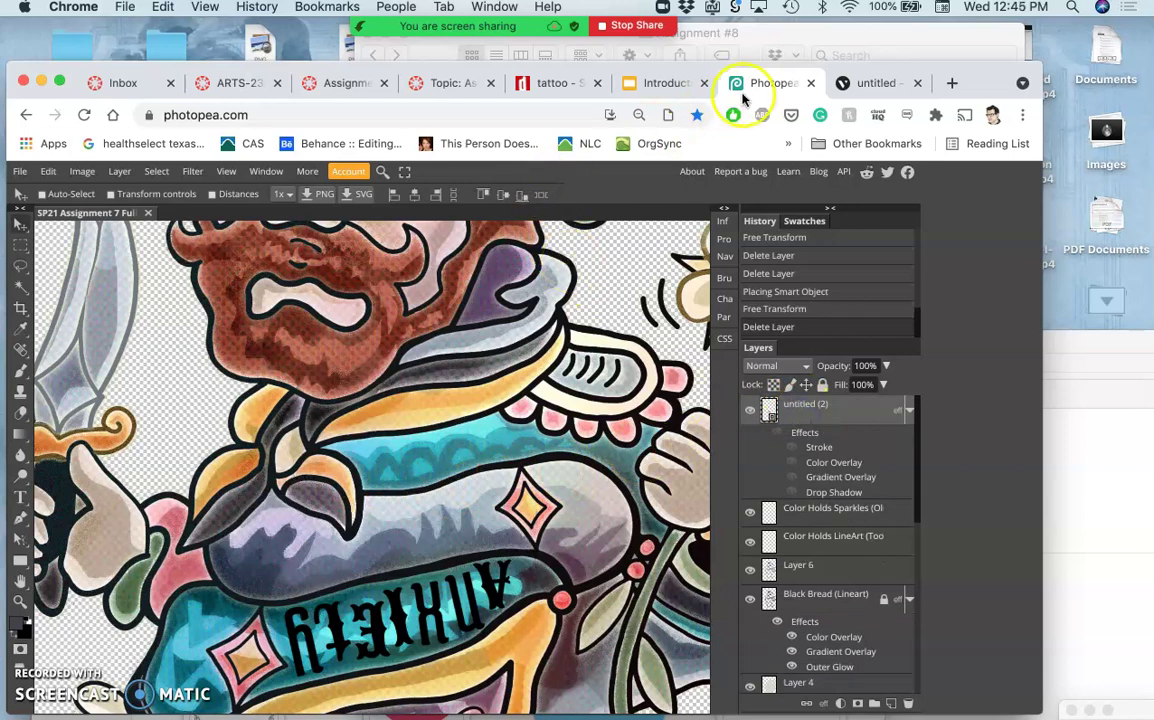
Preview the SP21 text-blocking sketch JPG from the Assignment #8 folder, then close Preview
click(772, 36)
scroll(772, 258, up, 5)
scroll(768, 258, down, 5)
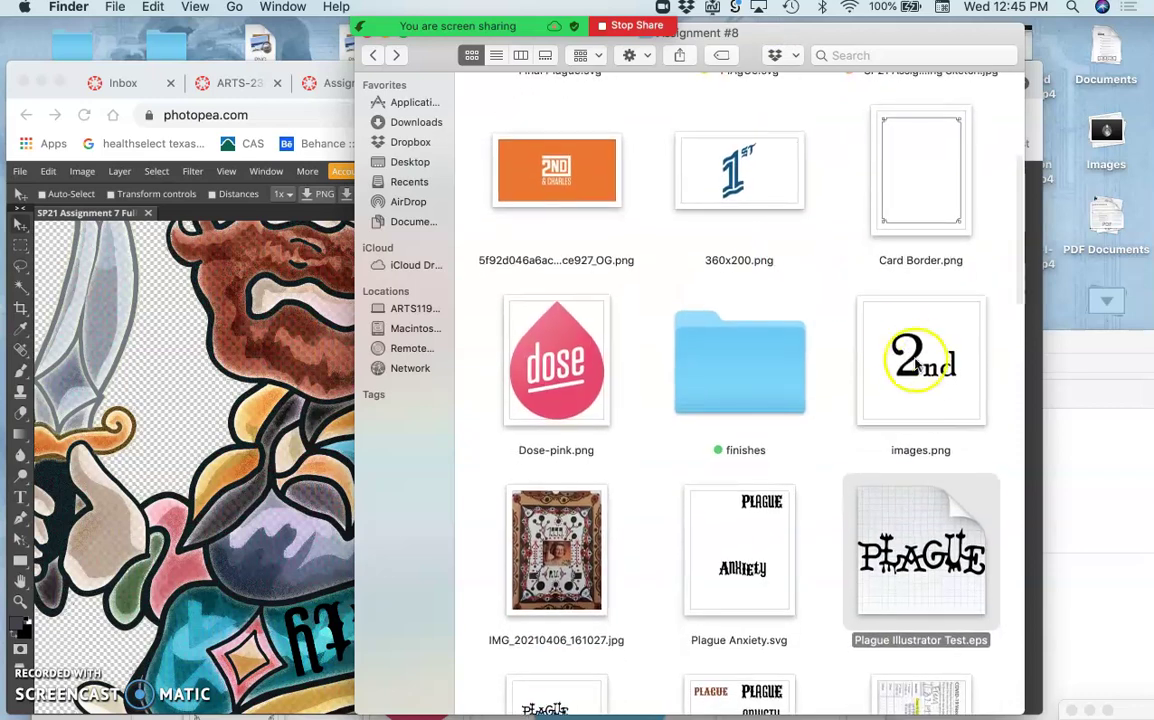
click(922, 372)
scroll(729, 343, up, 5)
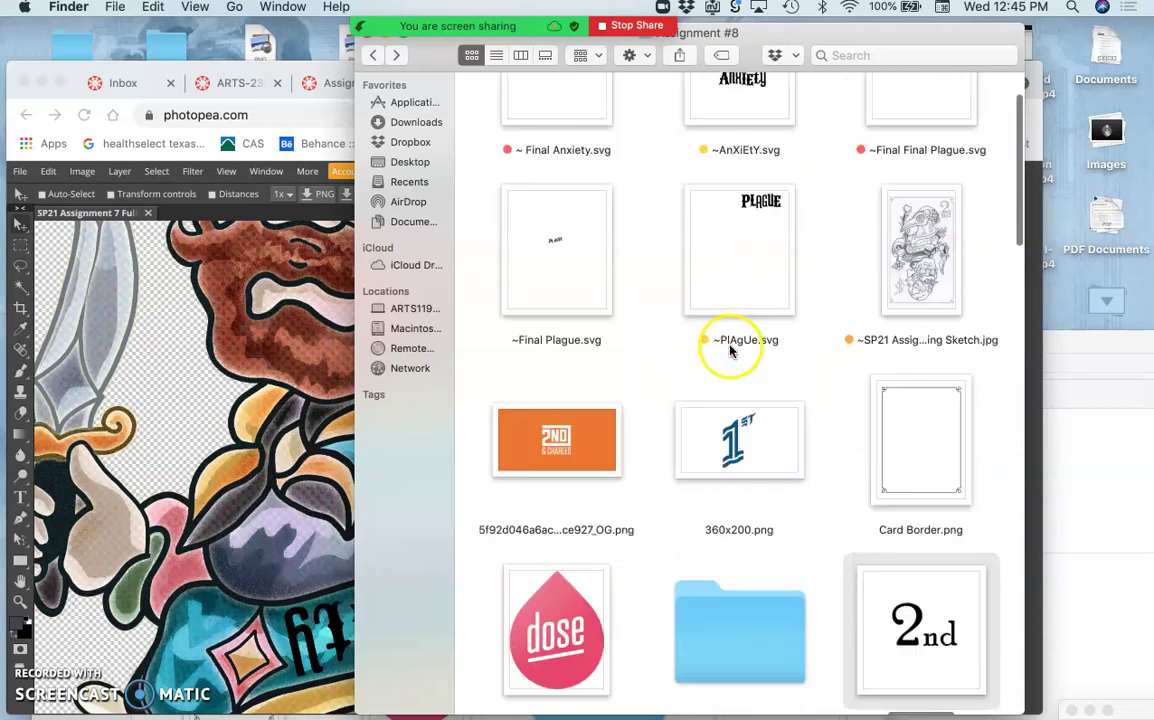
click(907, 337)
double_click(907, 340)
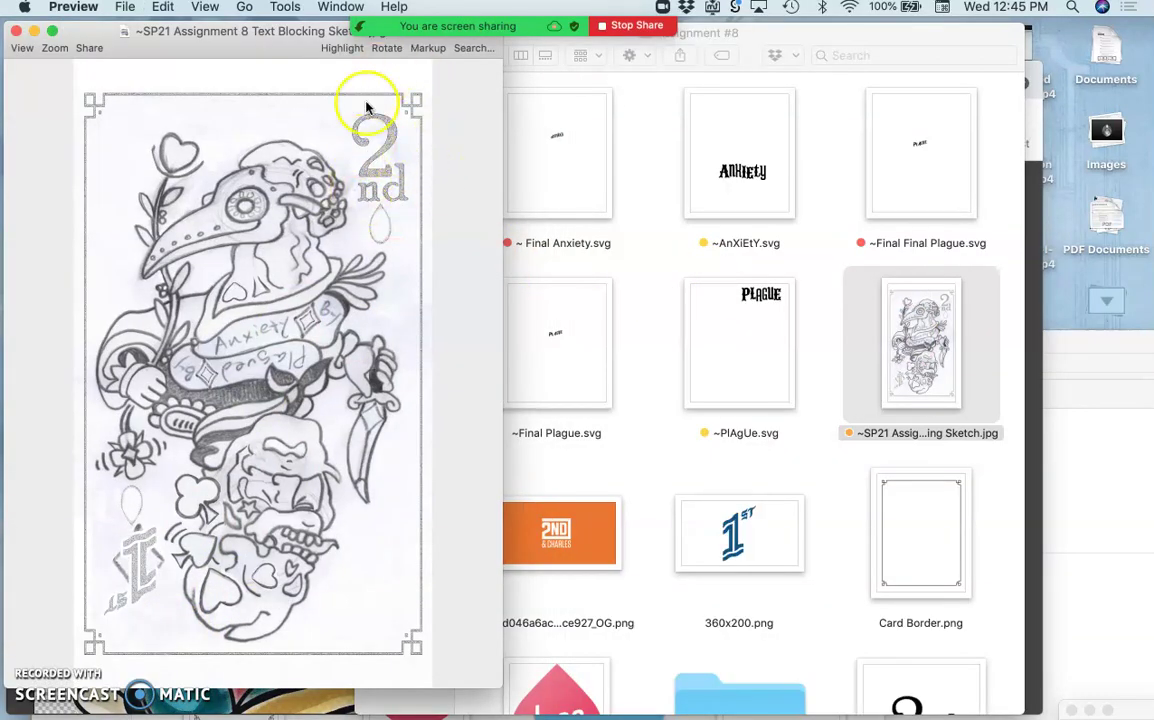
click(16, 33)
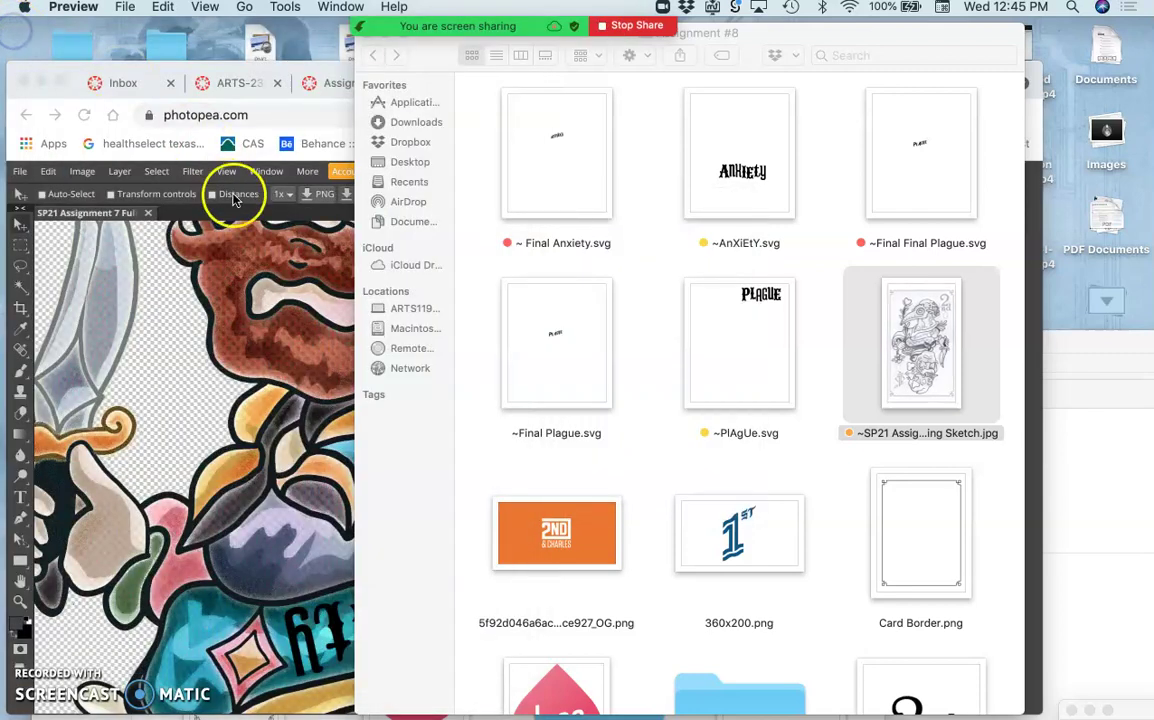
Select images.png with the 2nd numeral in Finder and launch Illustrator CC from the Dock
click(73, 68)
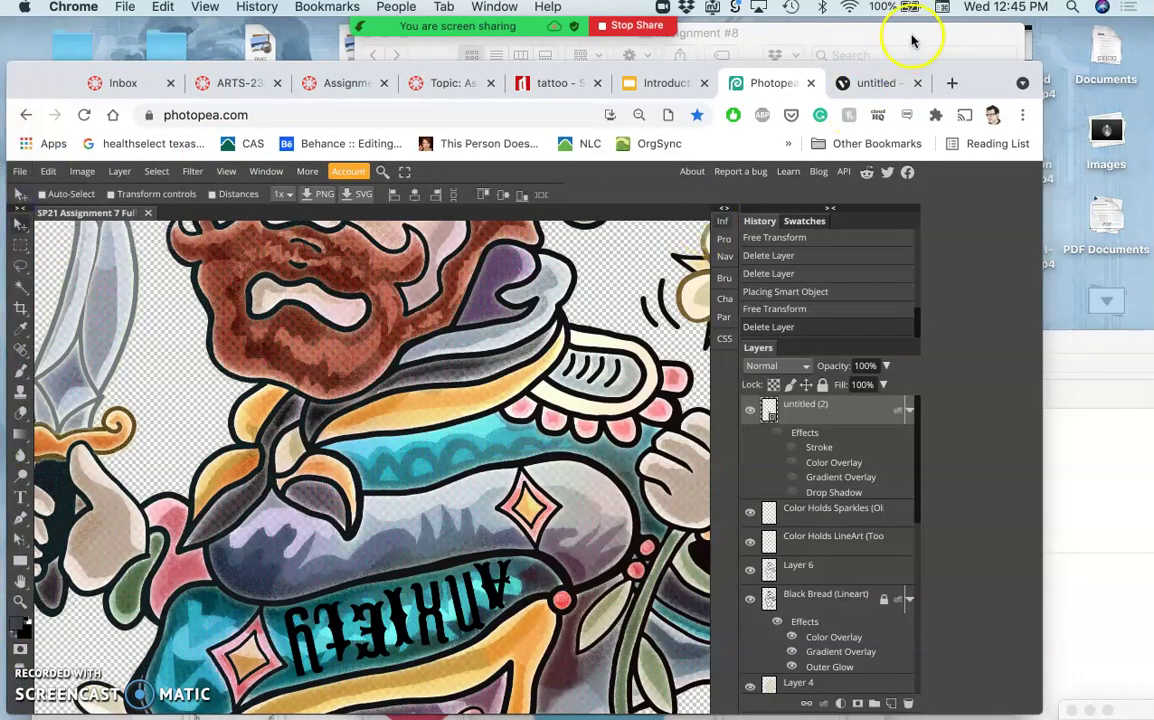
click(922, 33)
scroll(895, 511, down, 5)
click(922, 290)
click(924, 303)
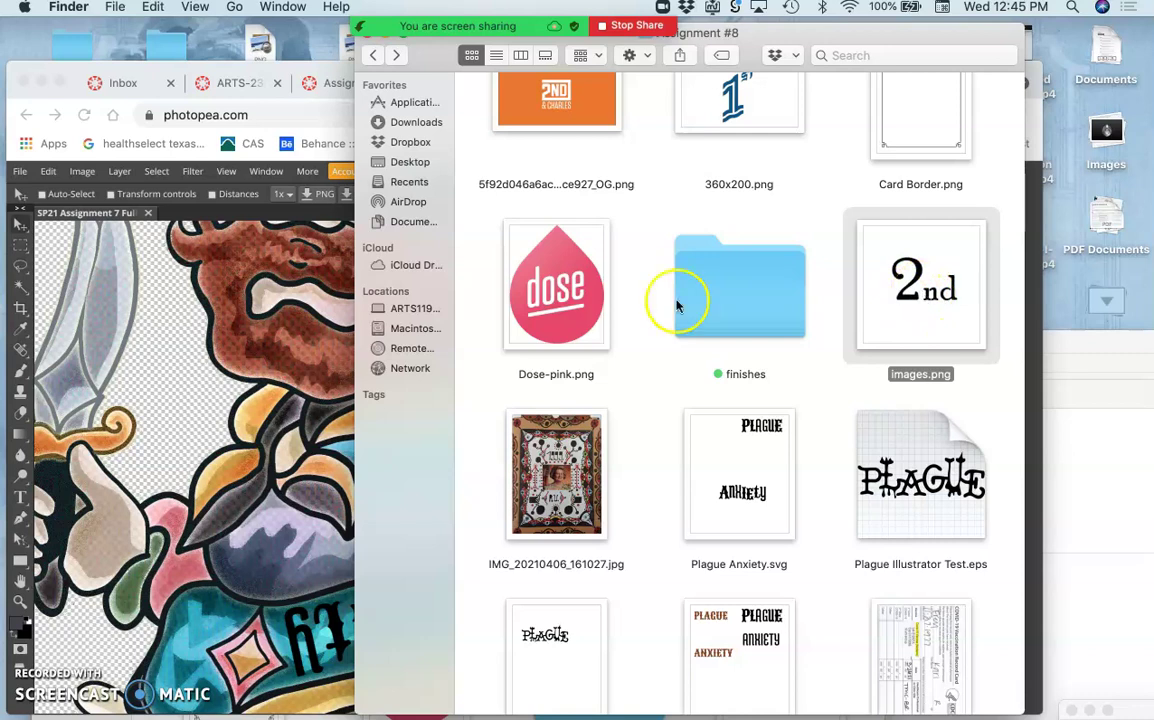
click(31, 207)
click(95, 250)
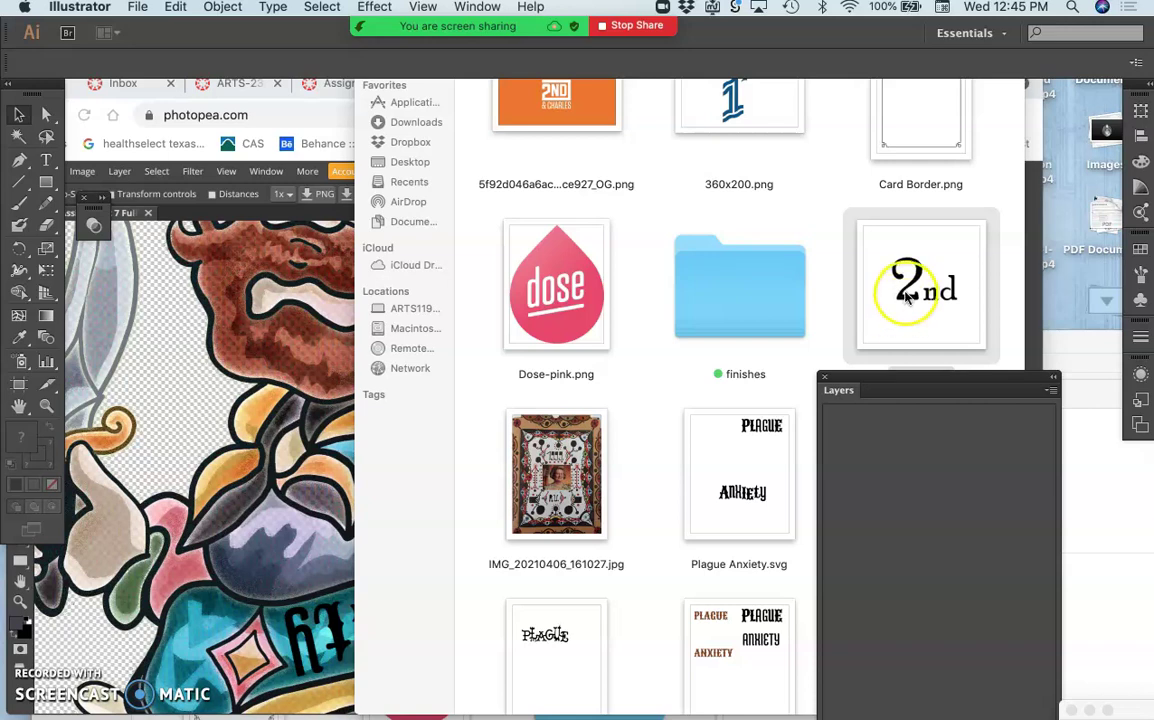
Open images.png in Illustrator by dropping it onto the Illustrator Dock icon
right_click(907, 298)
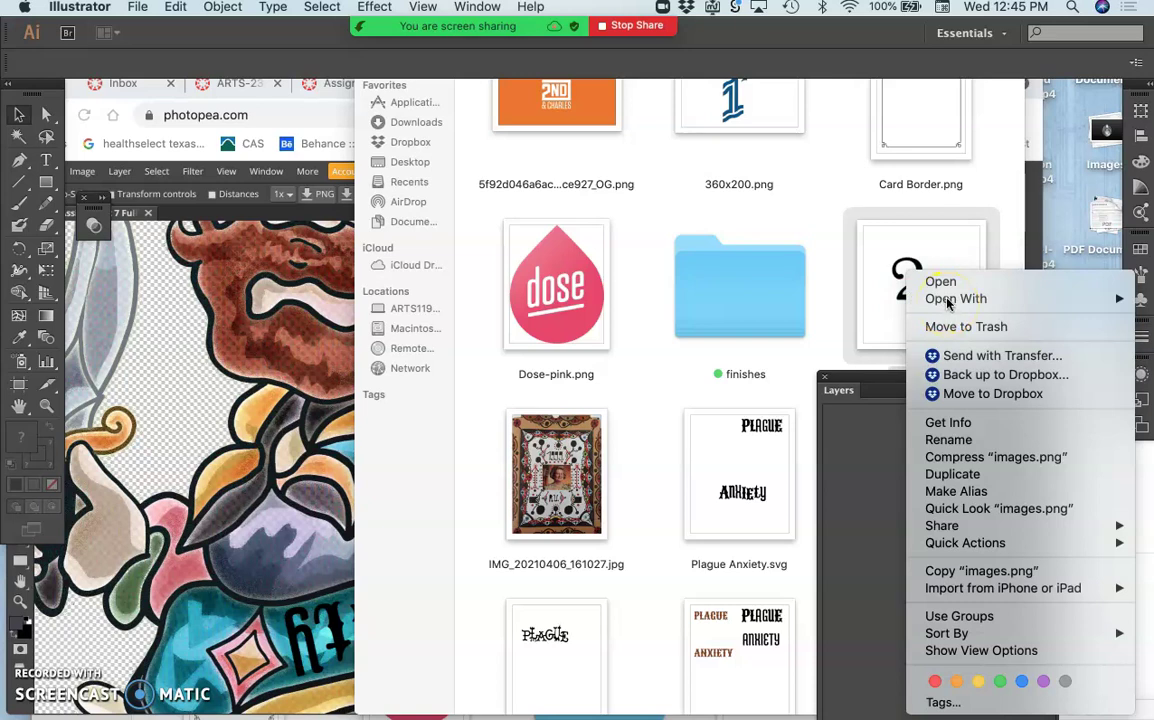
click(948, 303)
drag(930, 292, 29, 210)
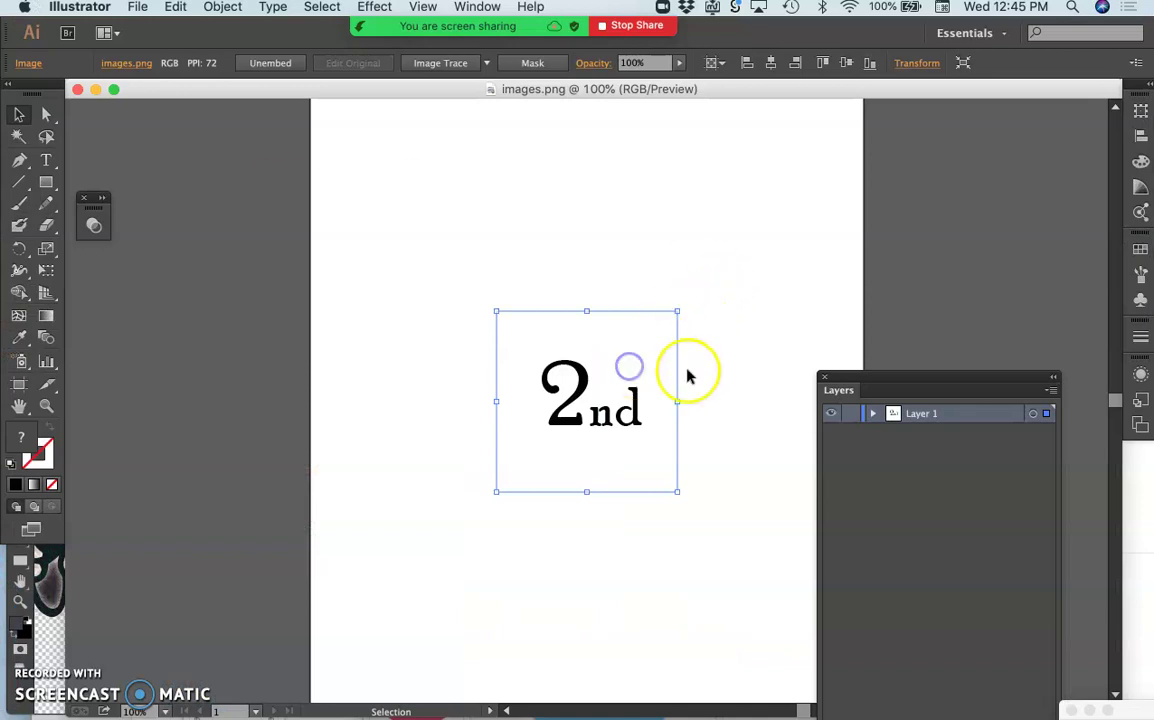
mouse_move(423, 75)
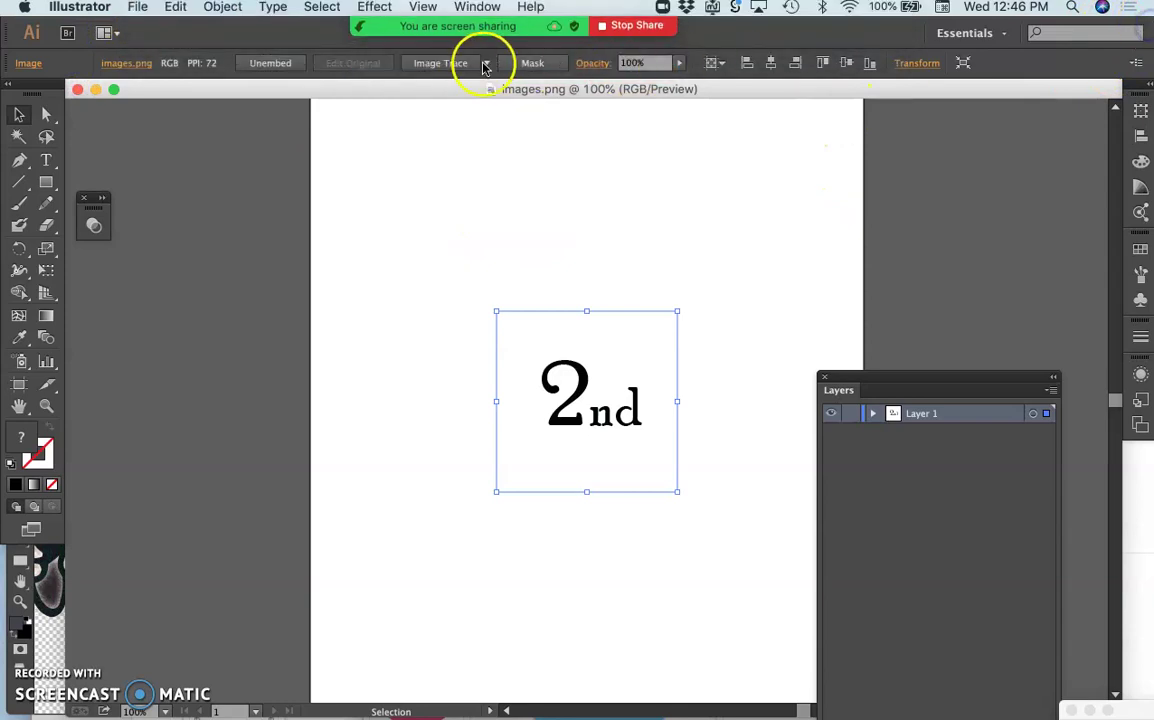
Trace the image with the Black and White Logo preset and enable Ignore White
click(484, 64)
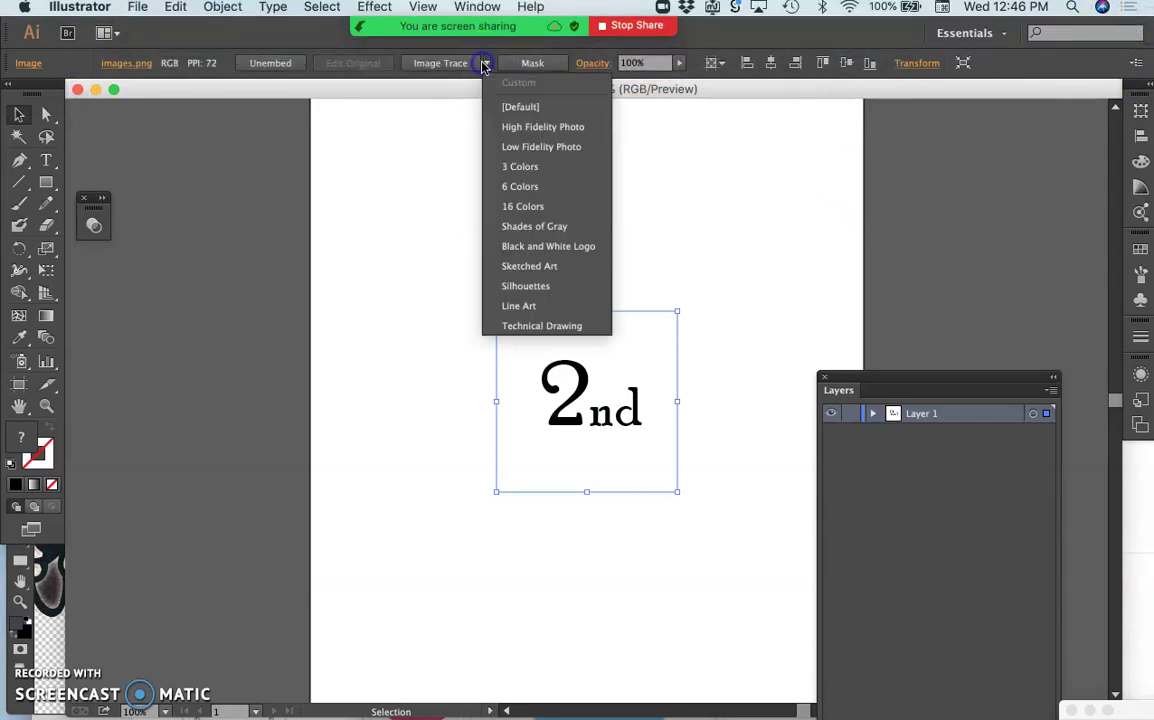
click(559, 250)
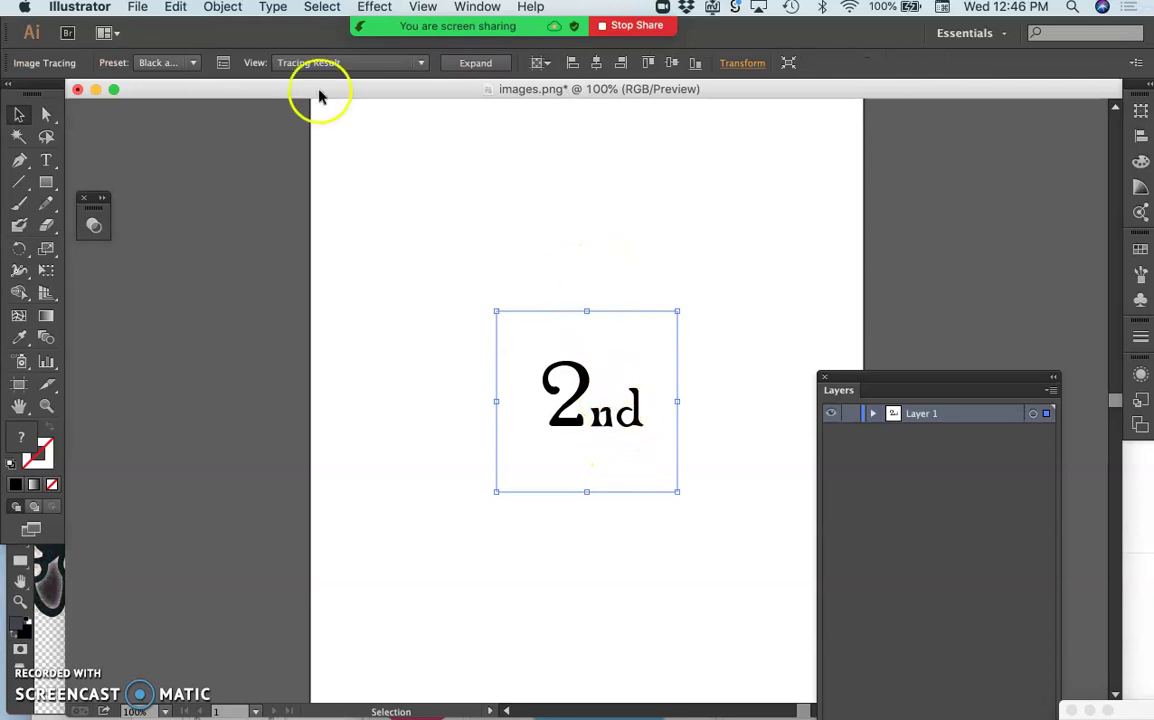
click(218, 68)
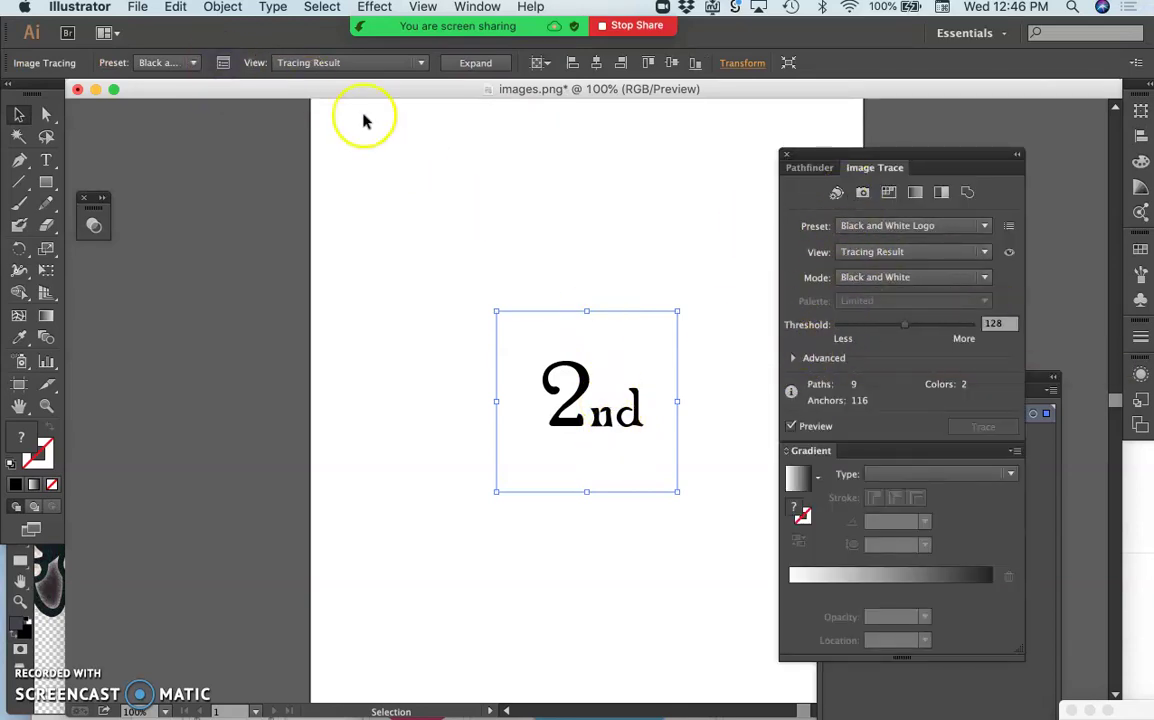
click(793, 357)
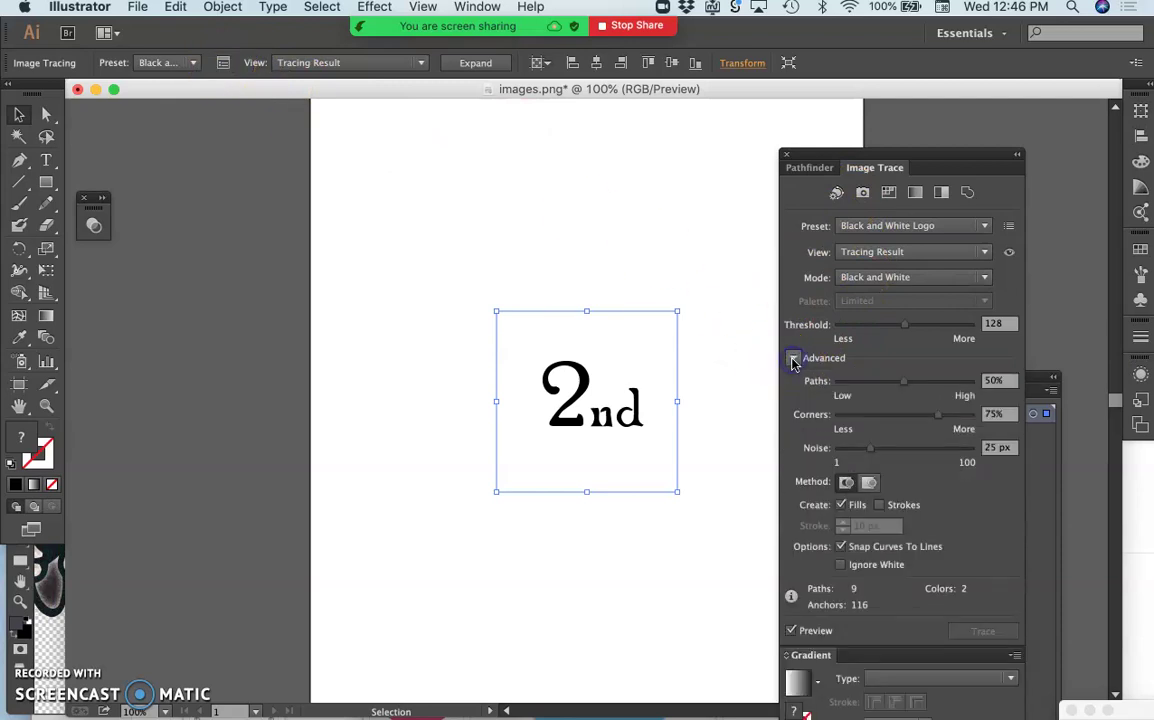
click(841, 565)
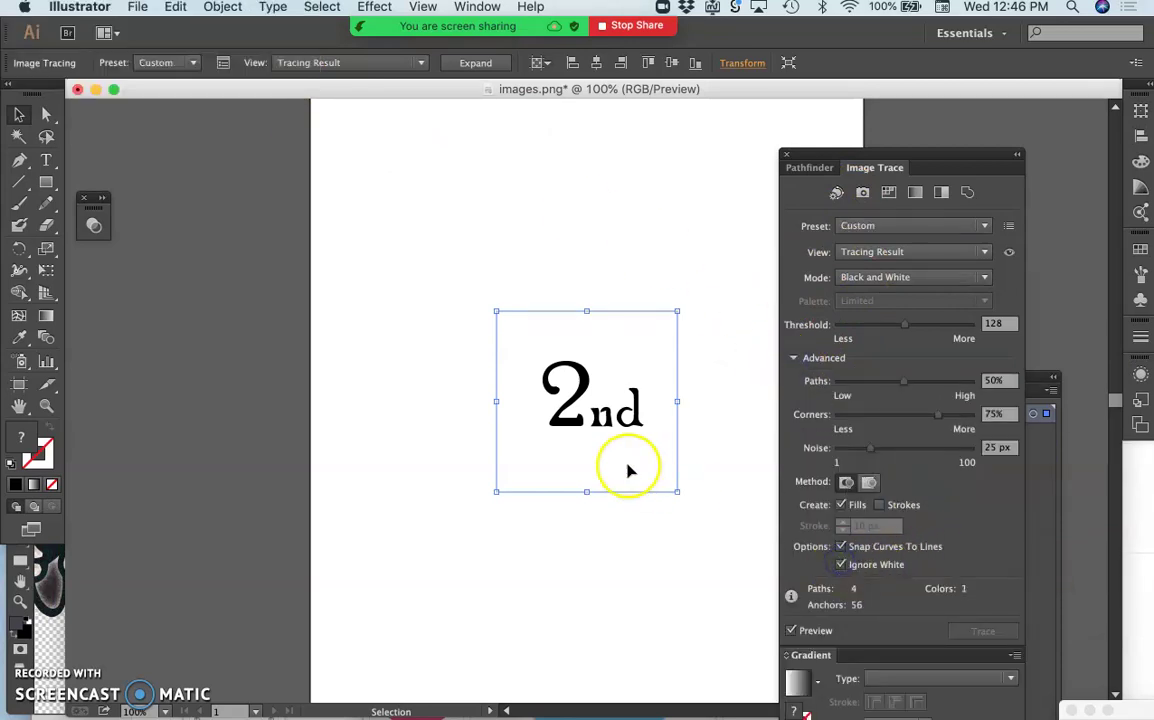
key(super+equal)
key(super+equal)
key(super+equal)
key(super+equal)
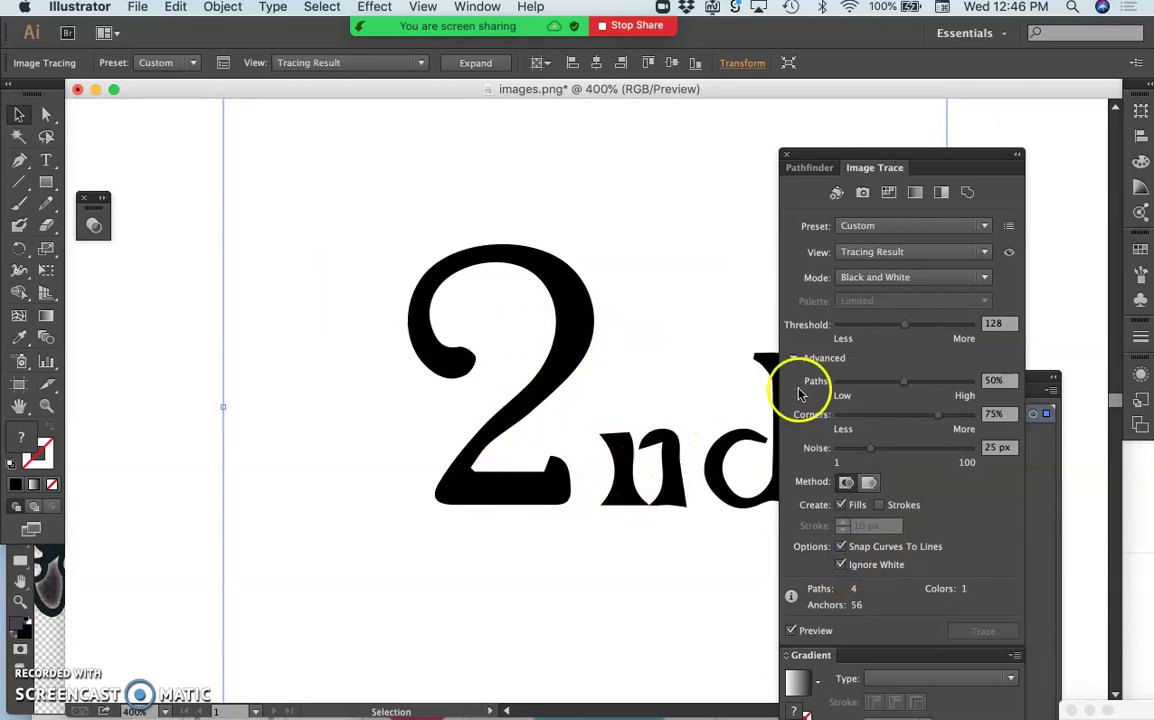
Fine-tune the trace to threshold 163, paths 81%, corners 29% and noise 96 px
click(924, 327)
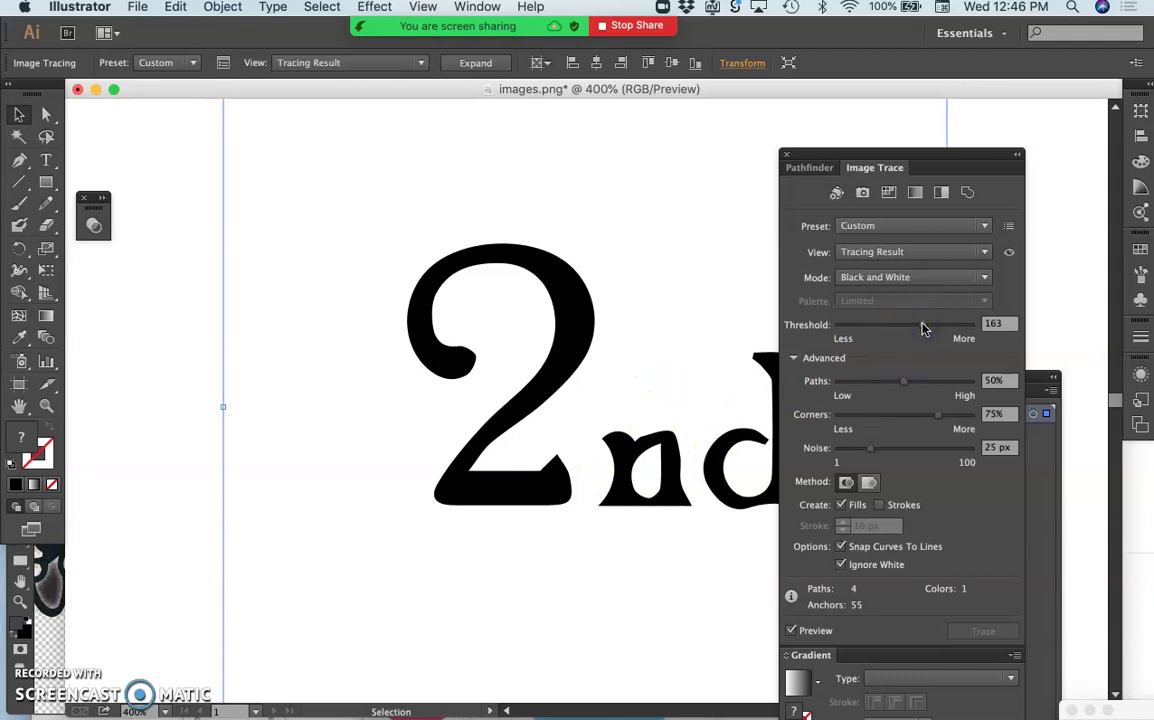
drag(904, 381, 919, 381)
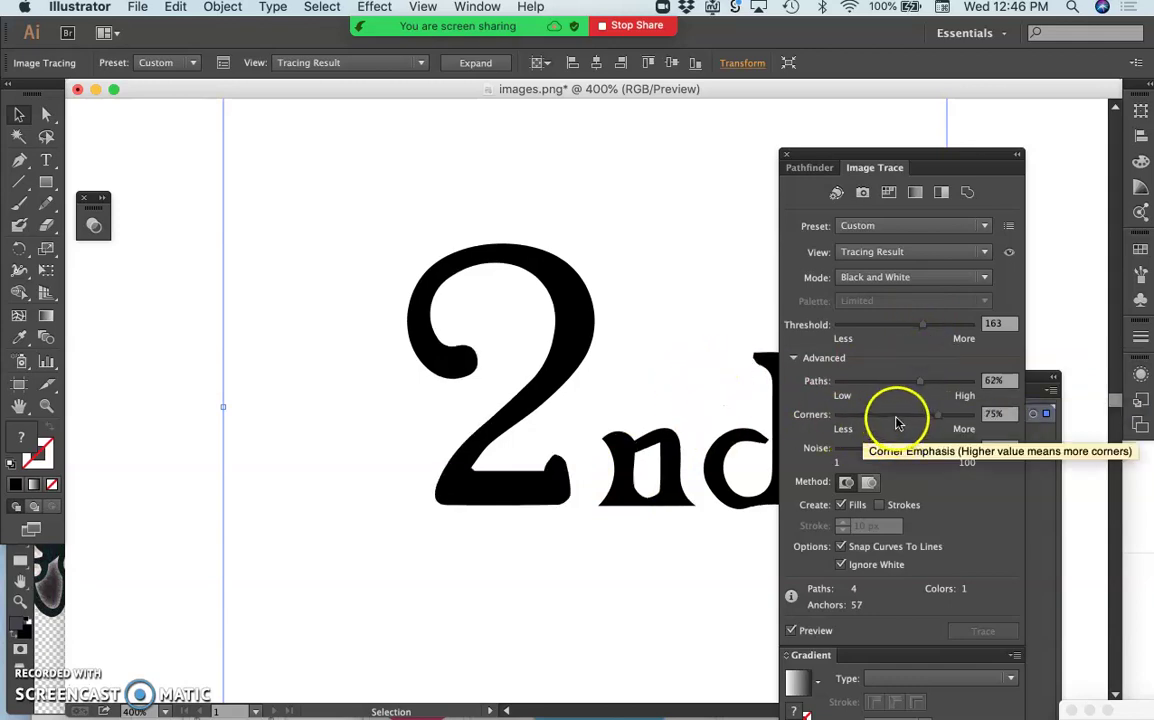
click(851, 452)
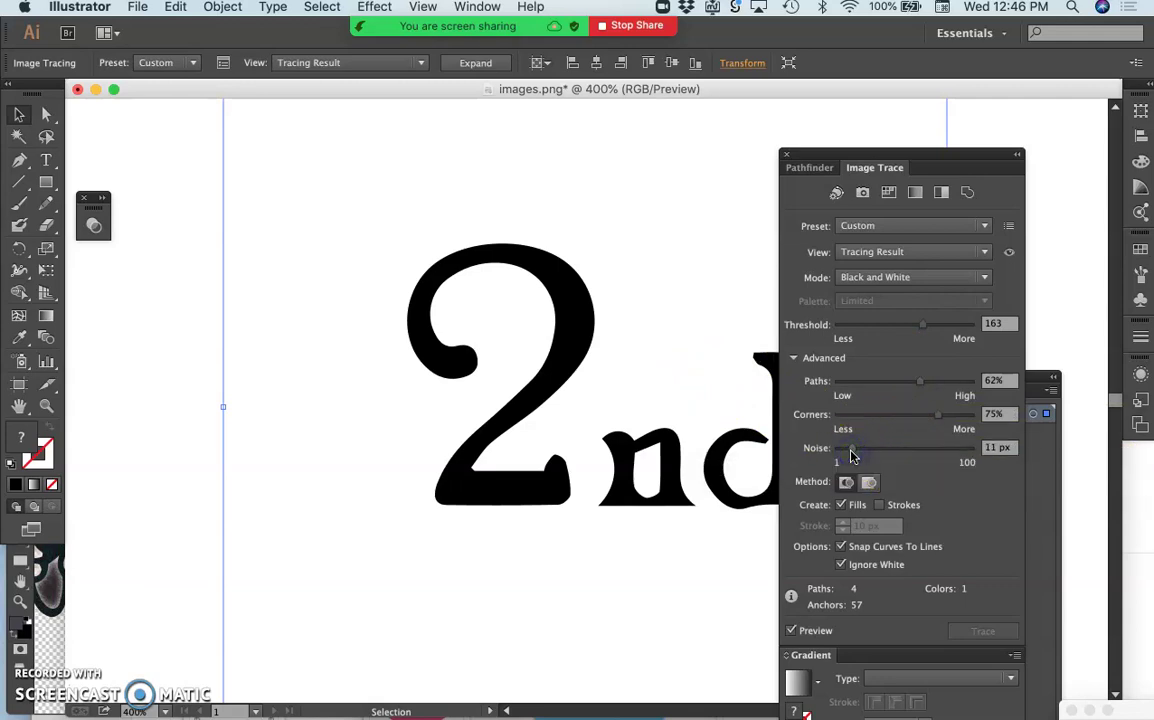
click(954, 415)
click(898, 414)
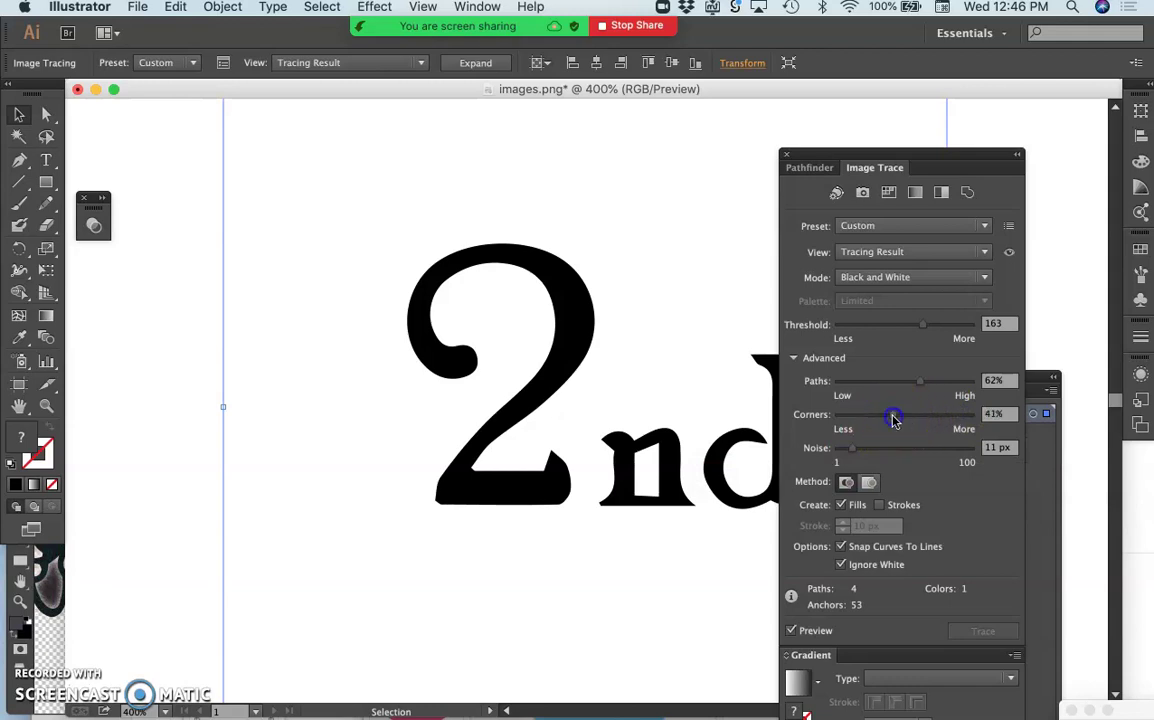
click(876, 383)
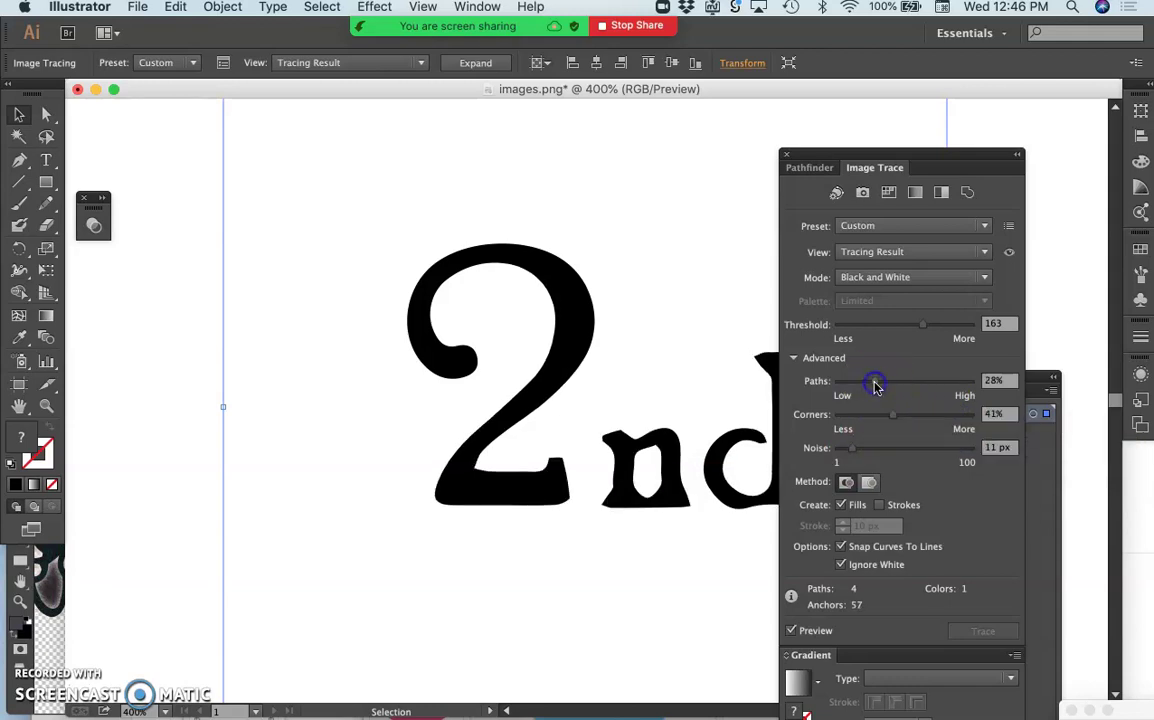
click(900, 384)
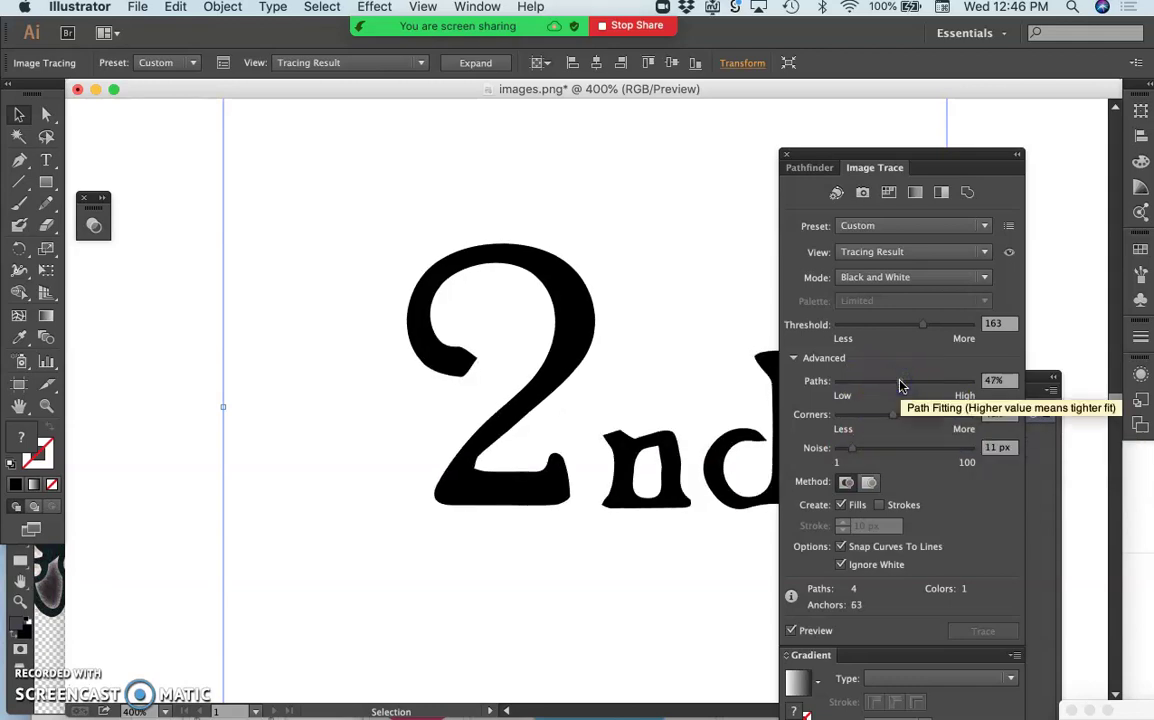
click(876, 416)
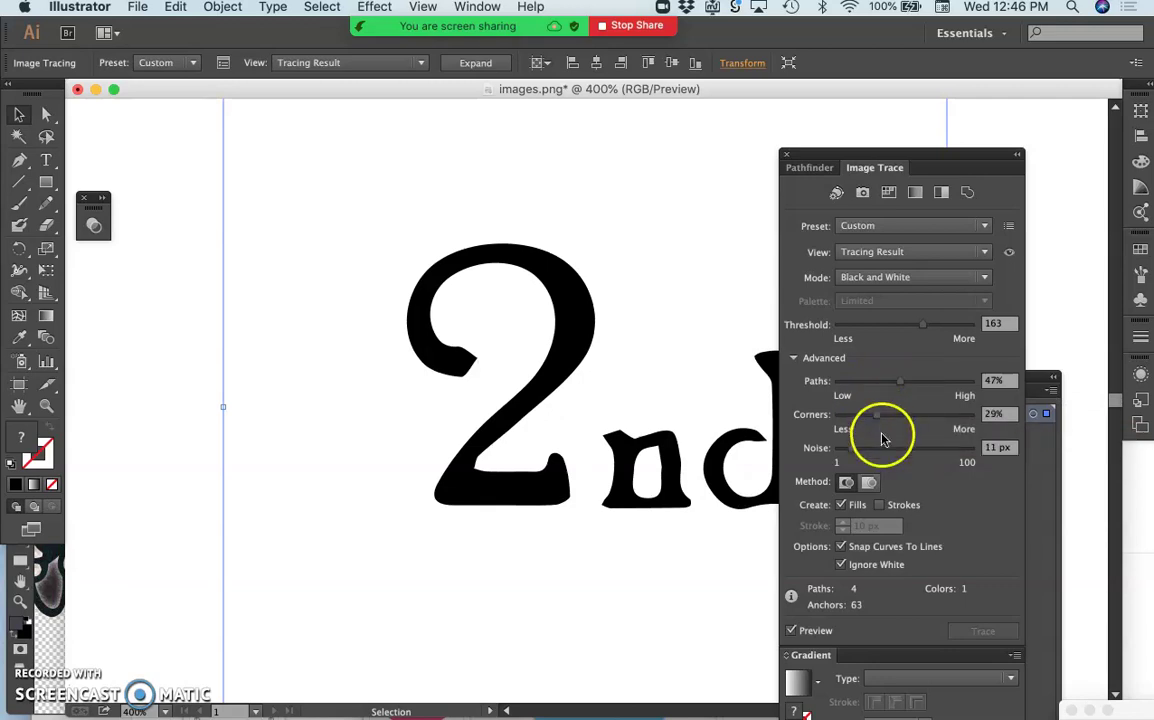
click(905, 451)
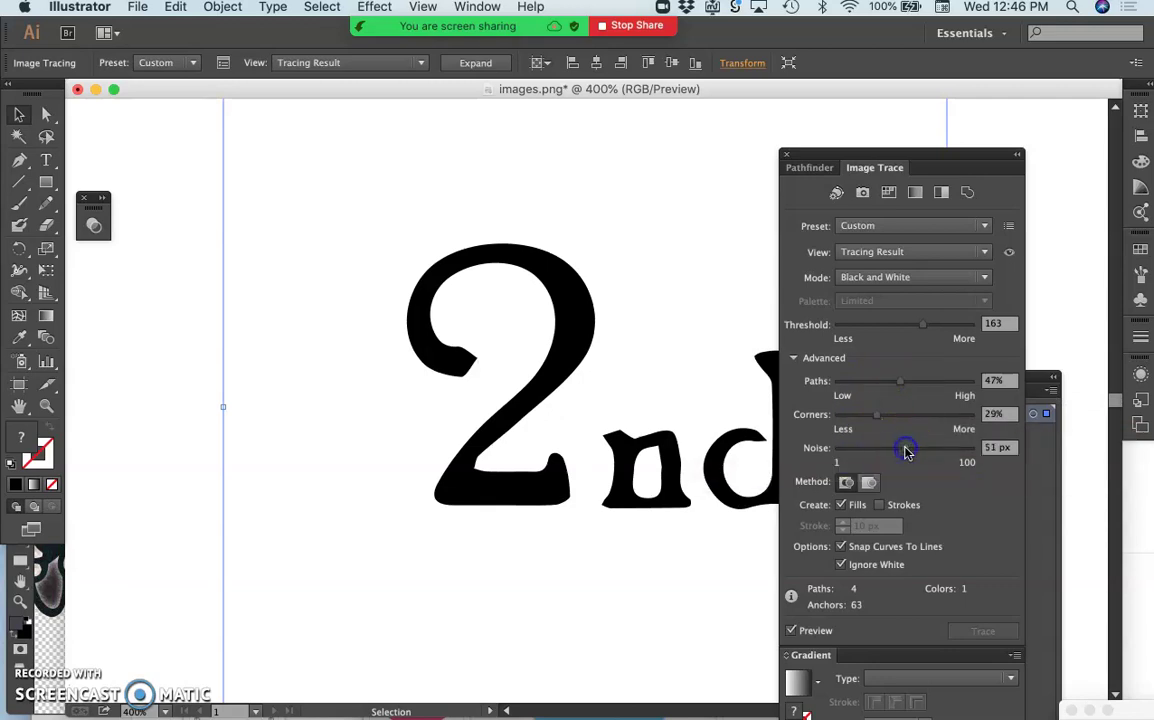
click(922, 385)
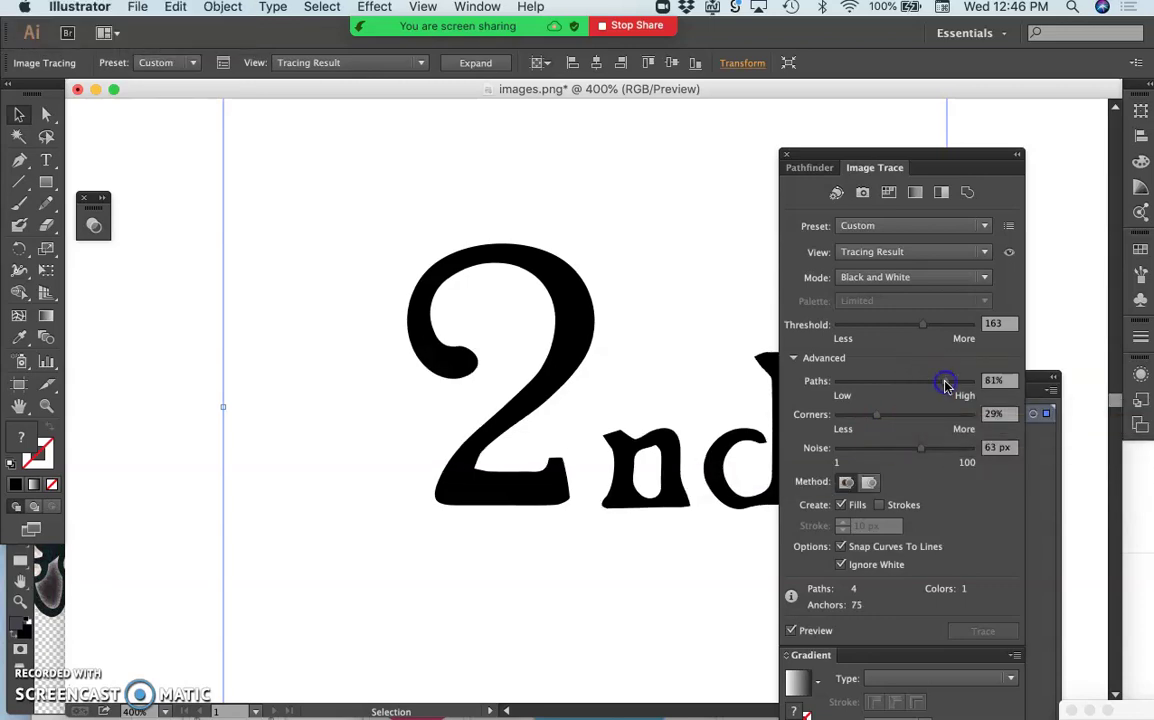
click(945, 385)
click(957, 452)
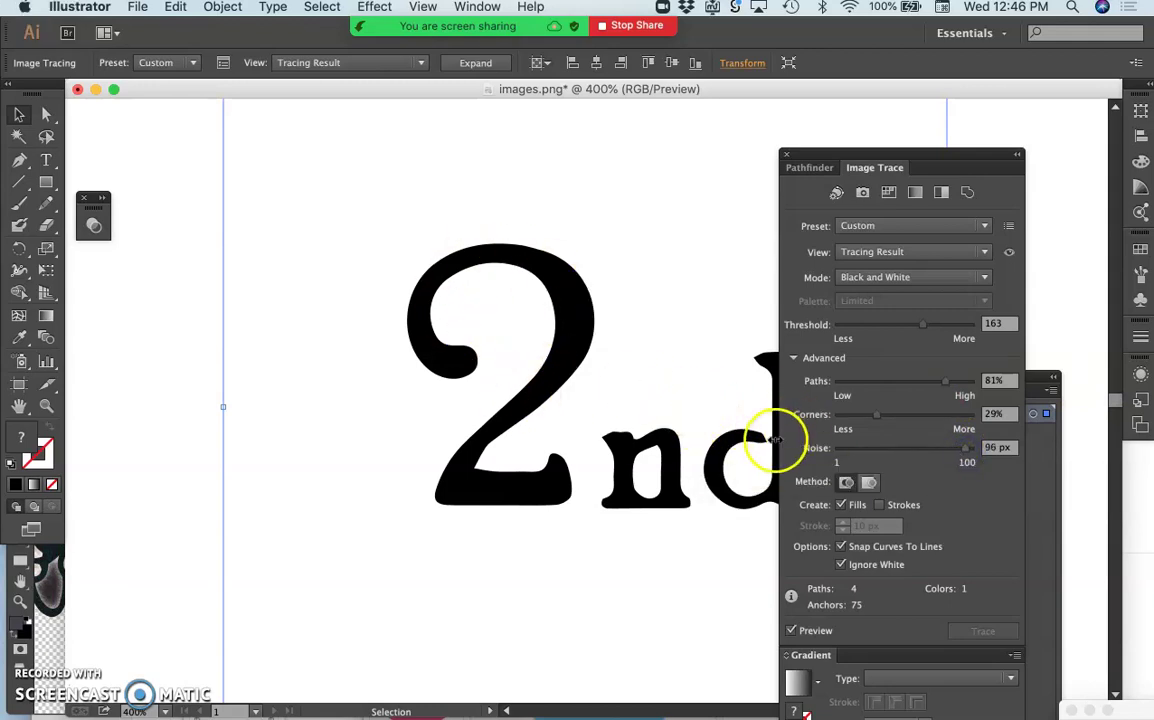
Expand the trace into vector paths and pencil-redraw the uneven bottom edge of the 2
click(478, 64)
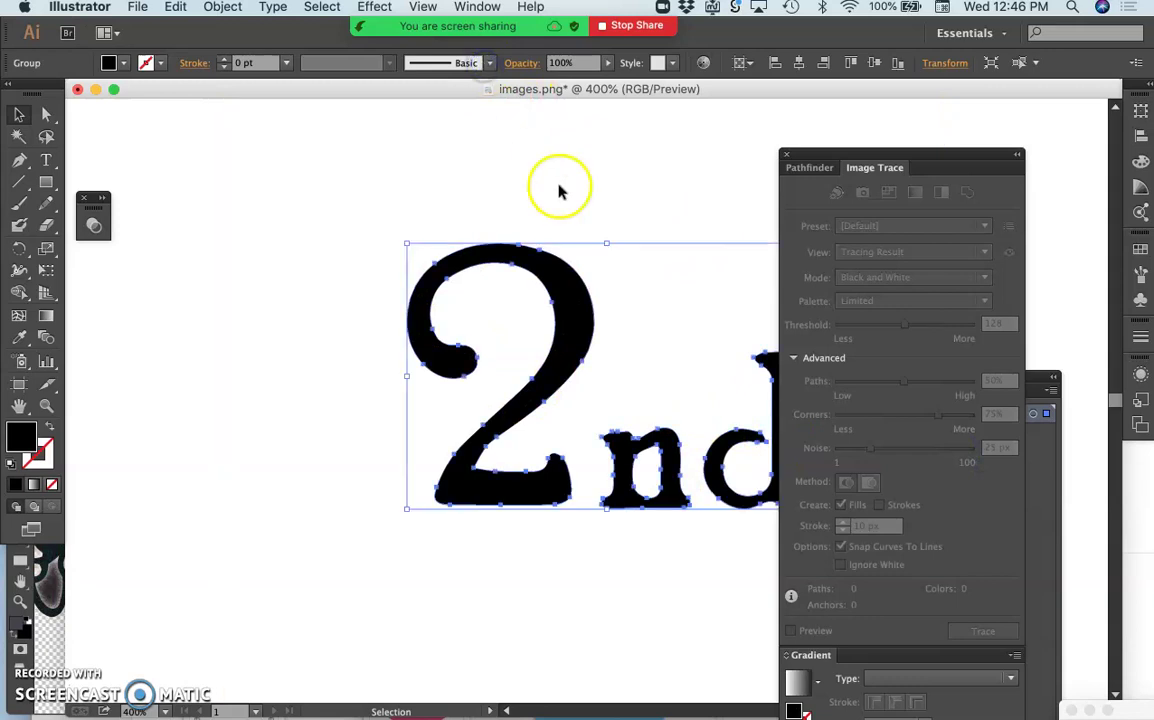
scroll(328, 430, right, 5)
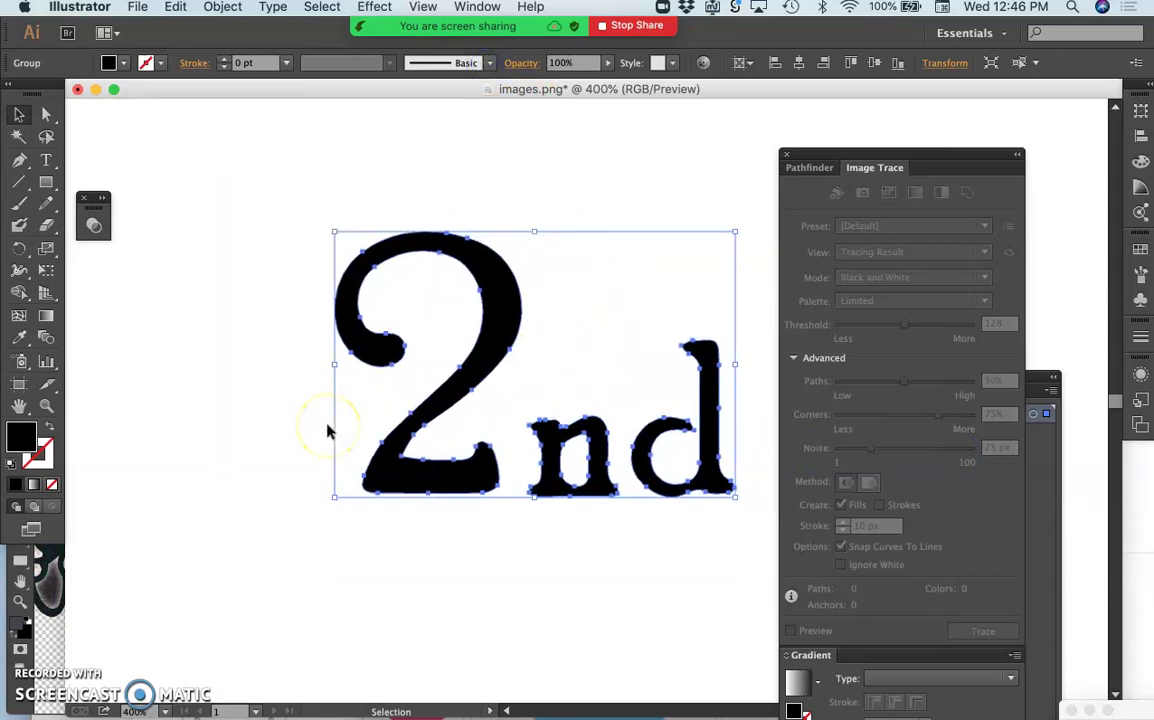
click(665, 528)
click(605, 339)
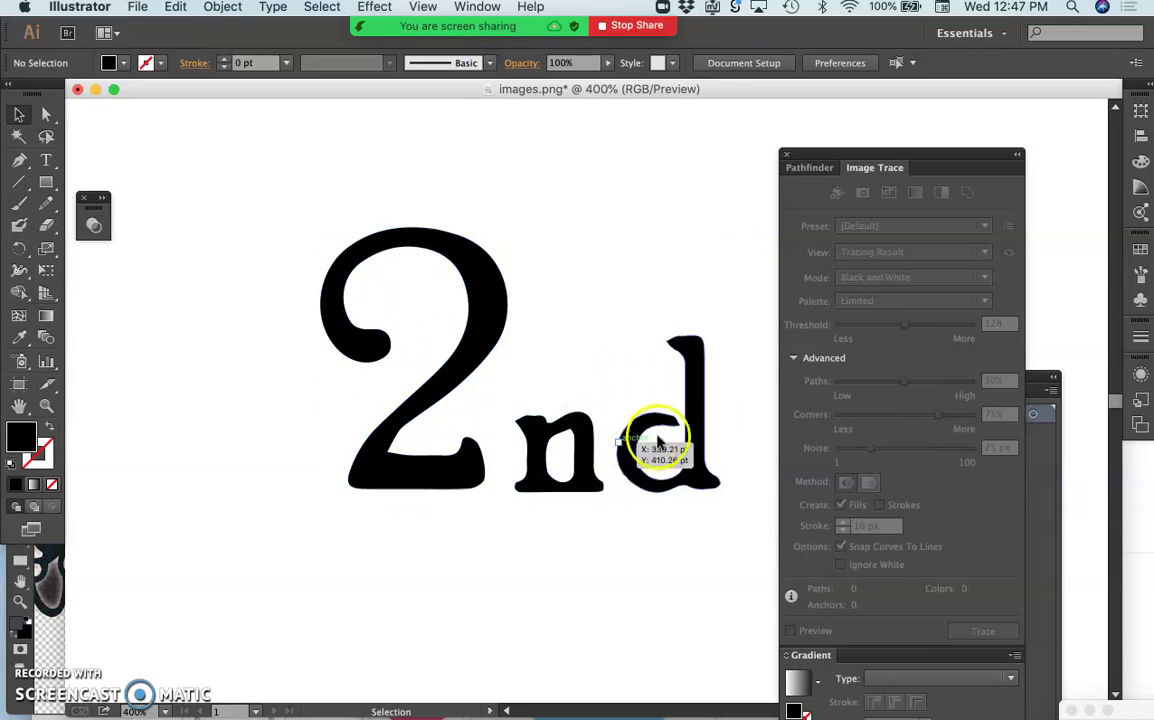
click(46, 114)
click(489, 289)
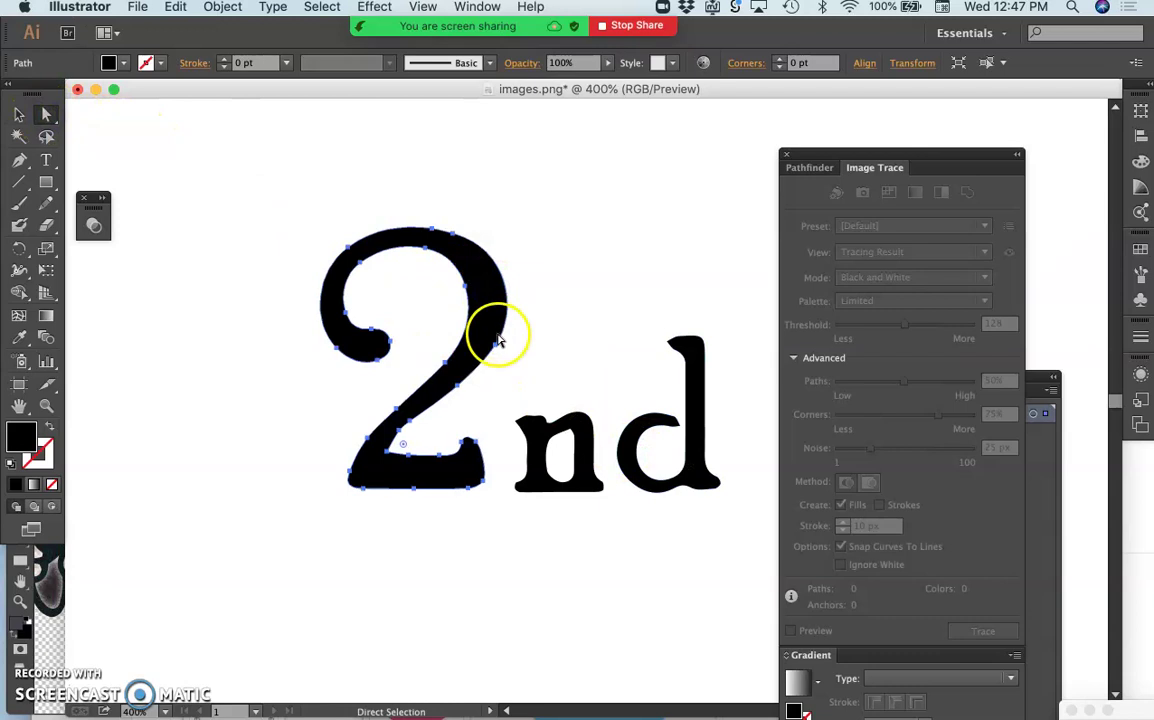
click(46, 204)
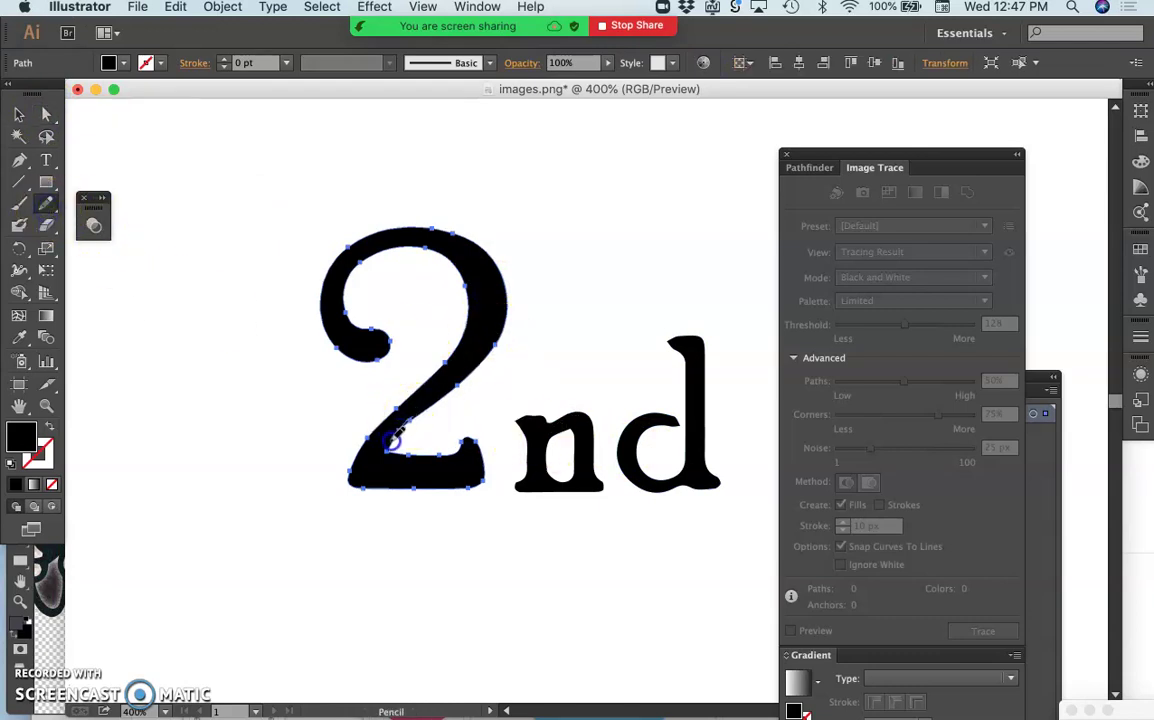
mouse_move(392, 437)
mouse_down()
mouse_move(415, 486)
mouse_move(462, 469)
mouse_move(497, 481)
mouse_up()
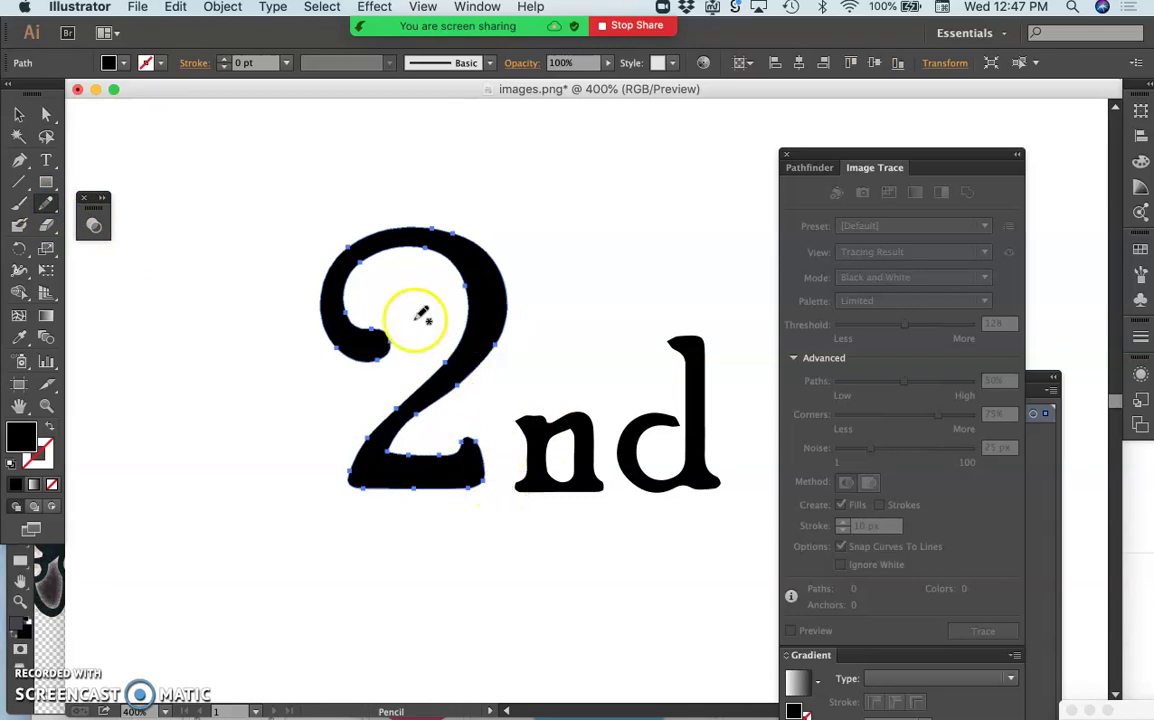
Zoom in on the n, erase part of its outline, and reselect its path
key(super+equal)
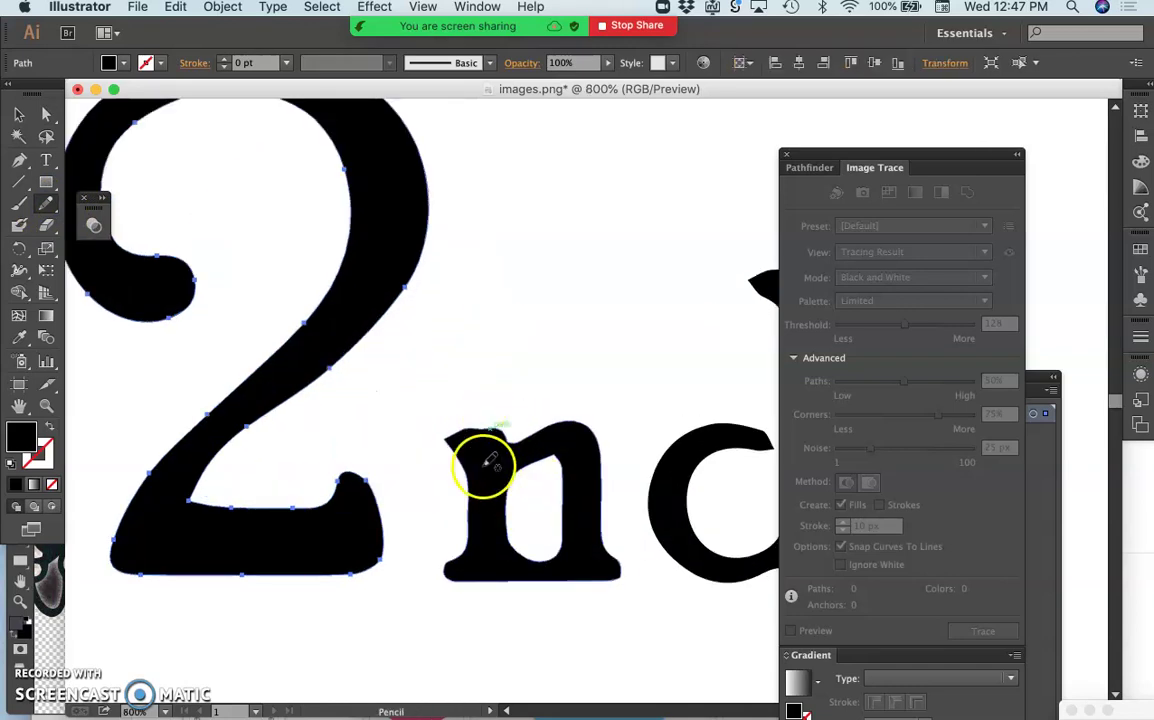
super+click(484, 466)
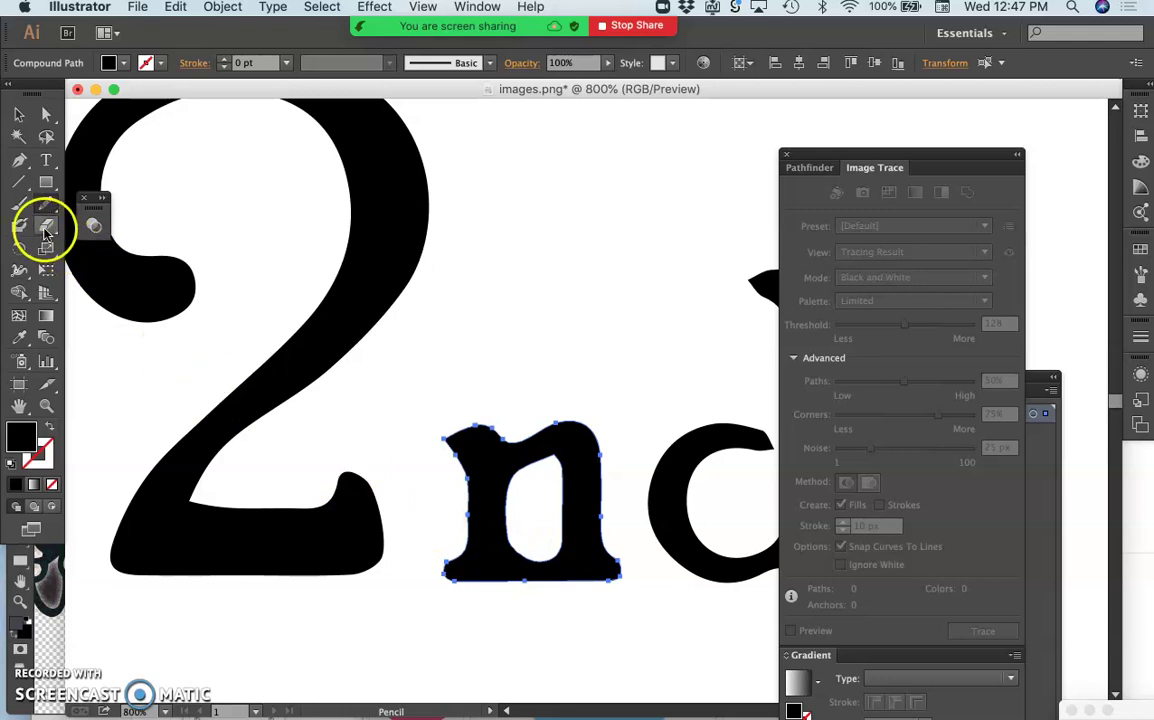
click(45, 228)
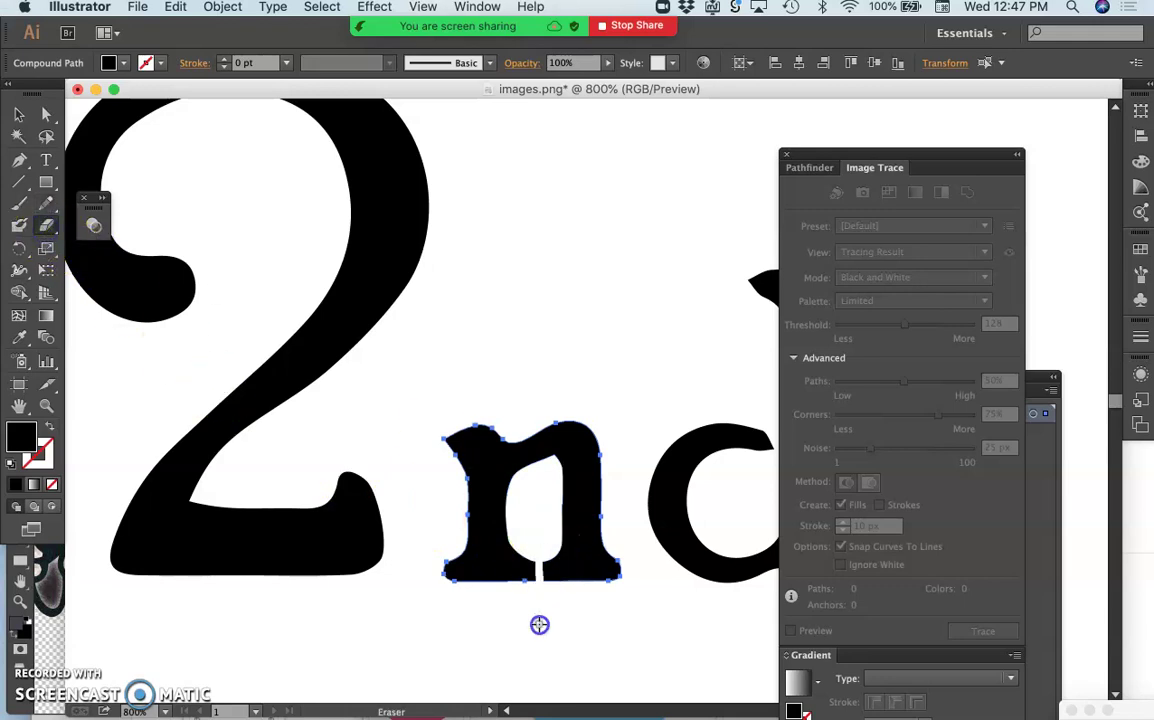
click(46, 198)
super+click(524, 595)
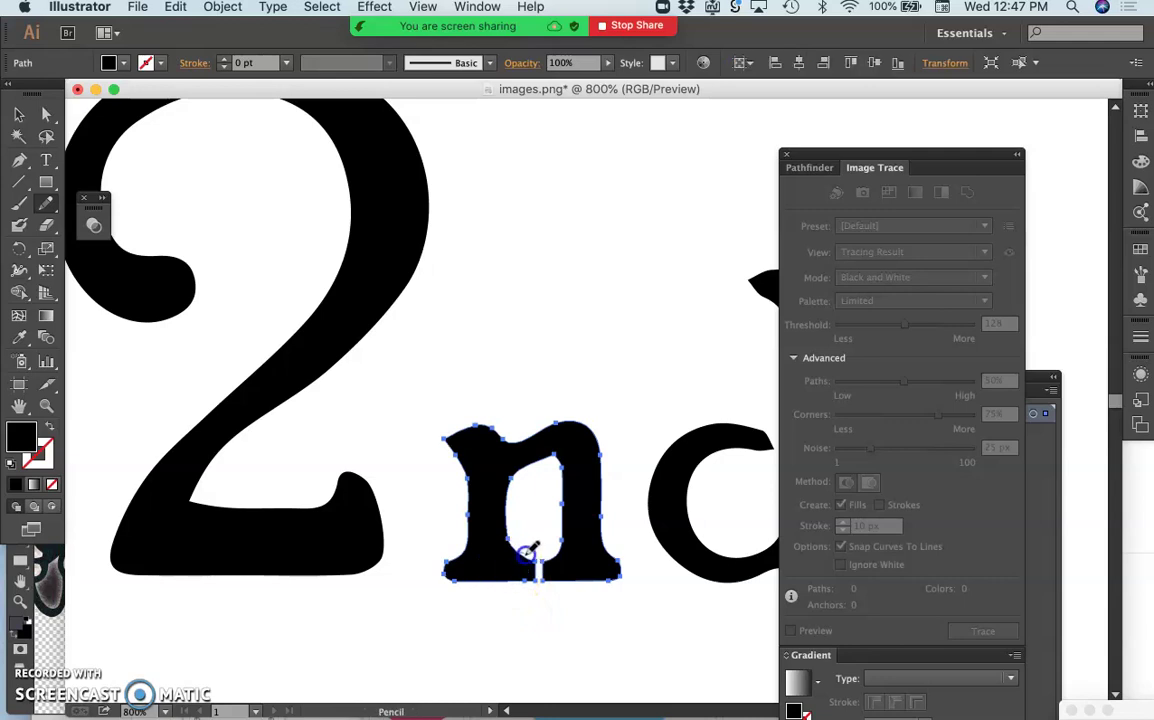
click(525, 550)
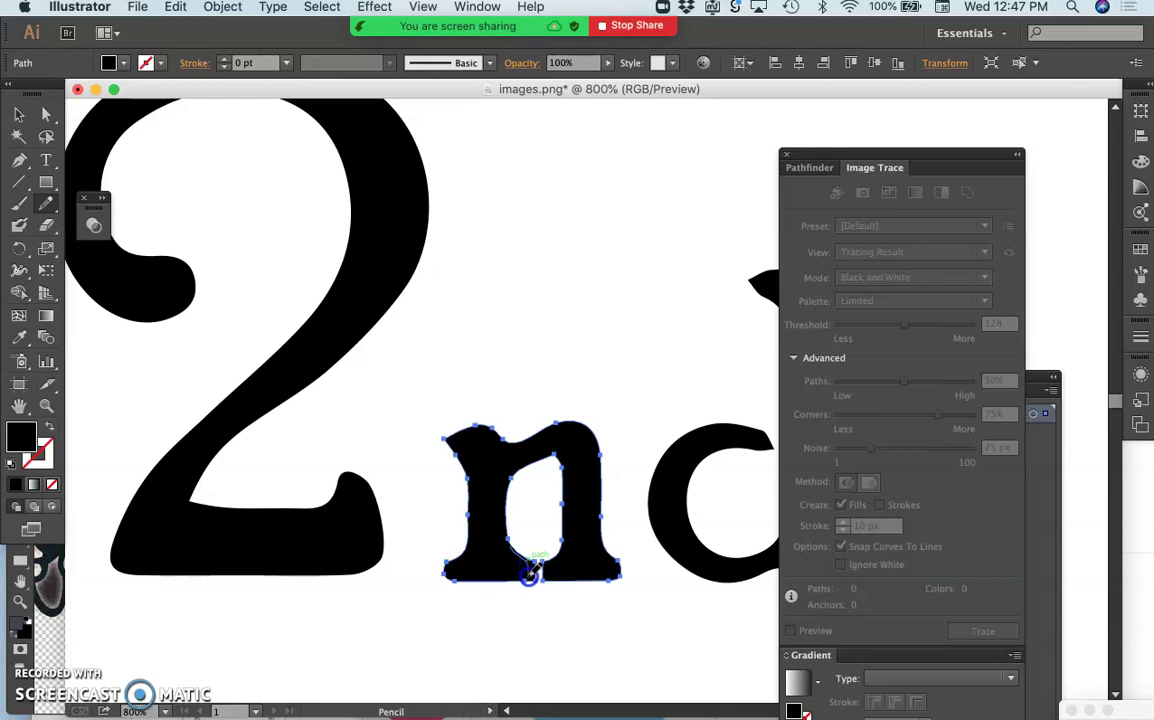
Pencil-redraw the n's bottom, left edge, arch top and lower-right edge
mouse_move(527, 590)
mouse_down()
mouse_move(509, 618)
mouse_move(471, 596)
mouse_move(460, 558)
mouse_up()
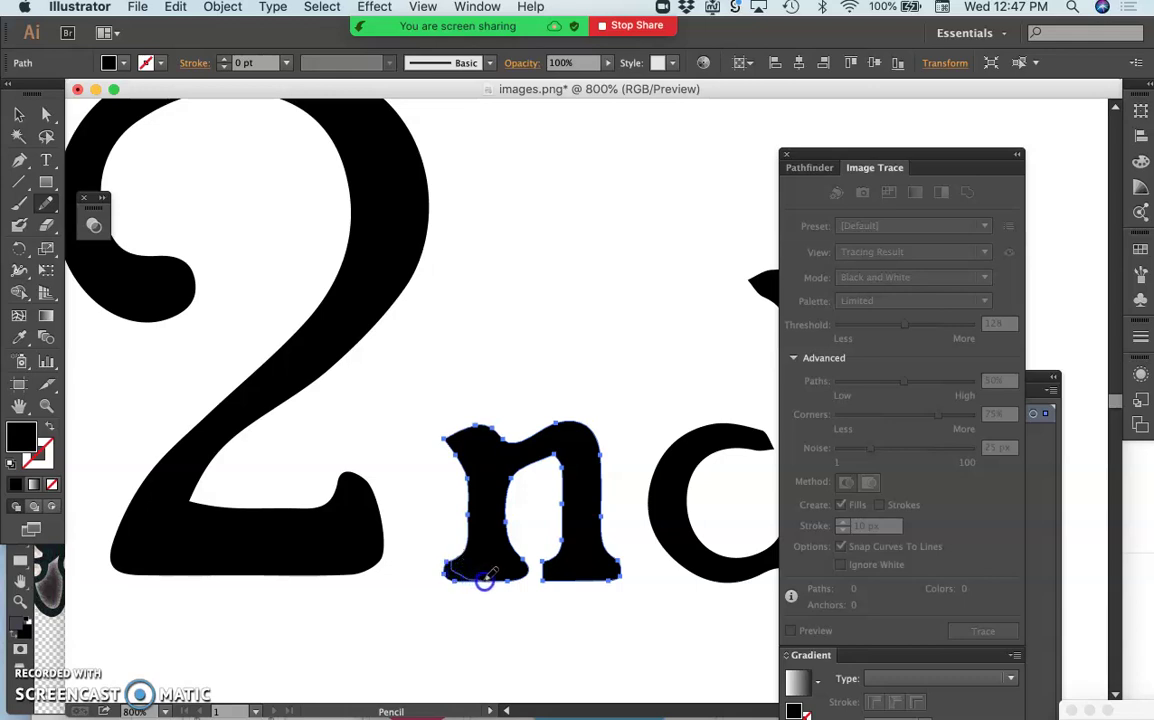
mouse_move(525, 592)
mouse_down()
mouse_move(522, 606)
mouse_move(476, 548)
mouse_move(466, 553)
mouse_up()
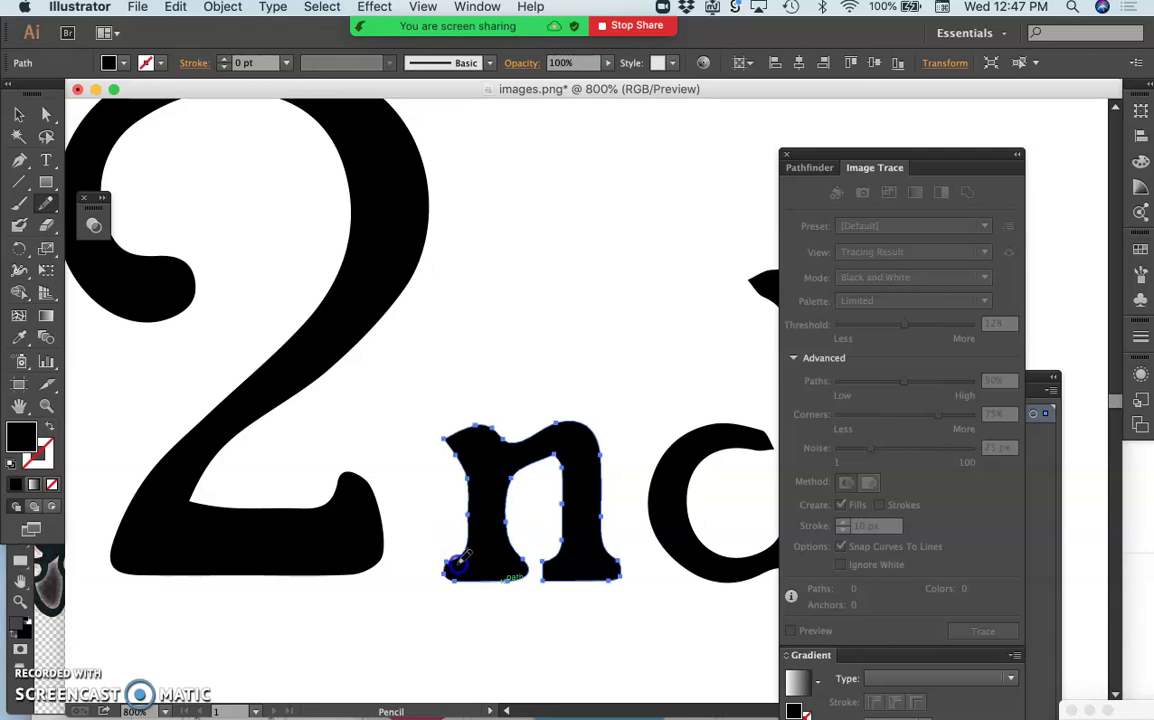
mouse_move(523, 592)
mouse_down()
mouse_move(464, 464)
mouse_move(467, 479)
mouse_up()
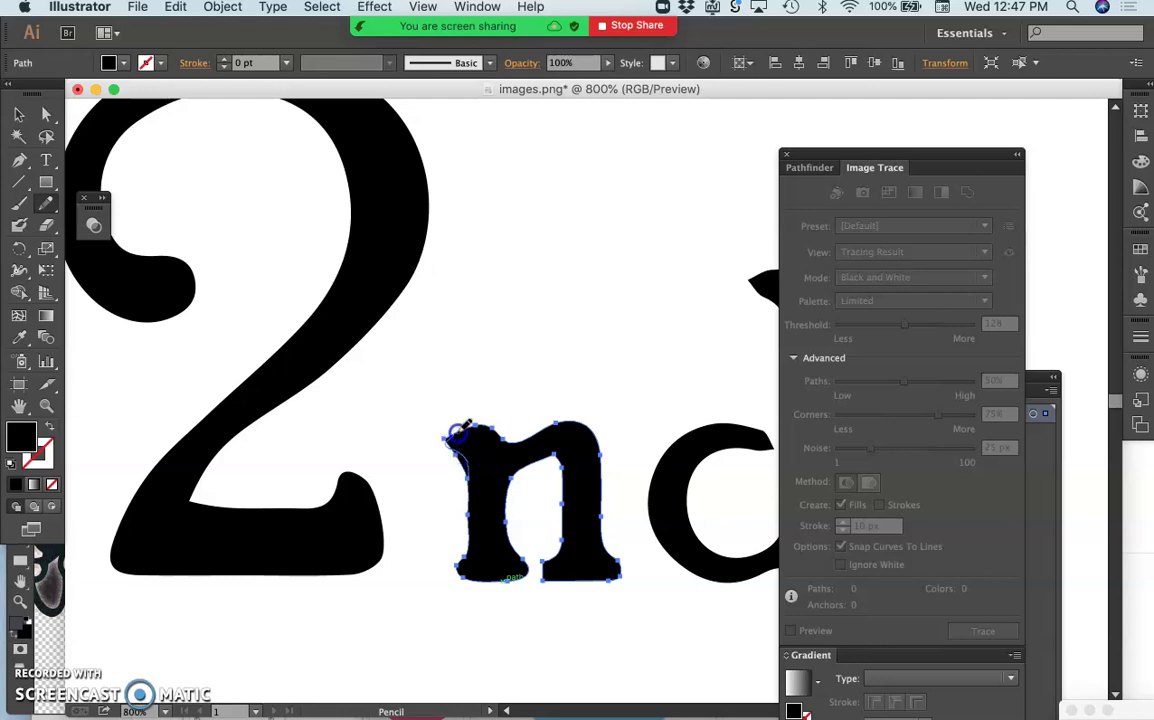
mouse_move(460, 432)
mouse_down()
mouse_move(578, 524)
mouse_move(557, 464)
mouse_move(542, 462)
mouse_move(566, 486)
mouse_move(568, 533)
mouse_up()
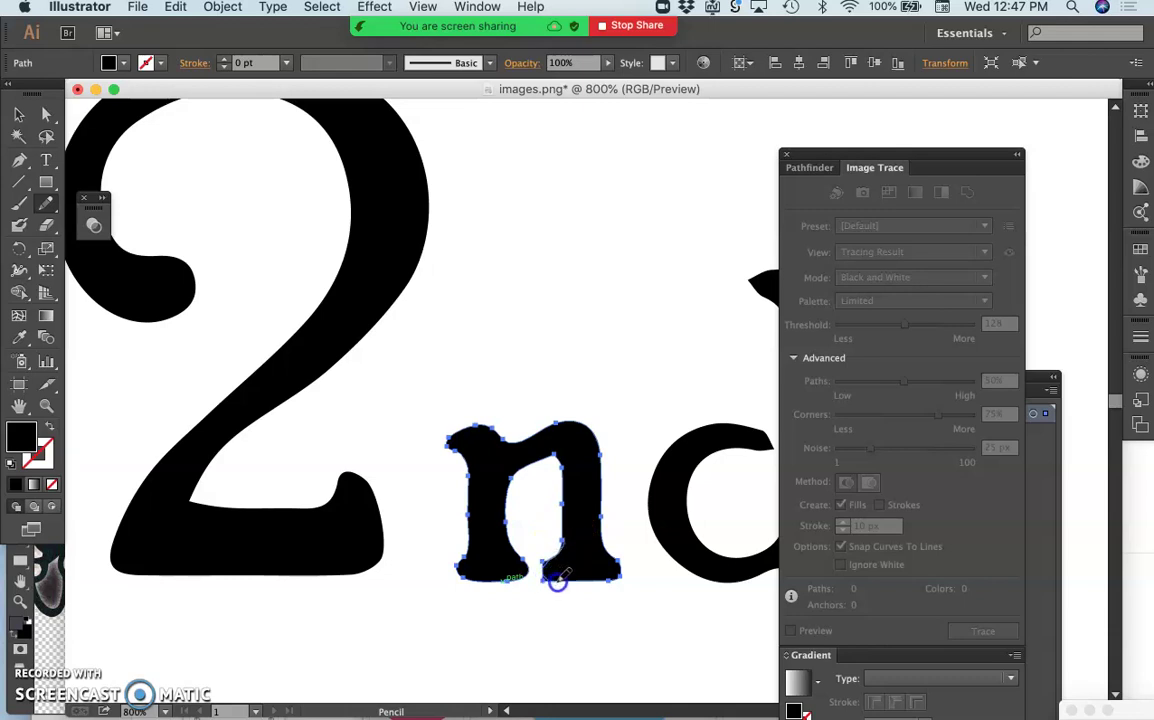
drag(565, 578, 609, 578)
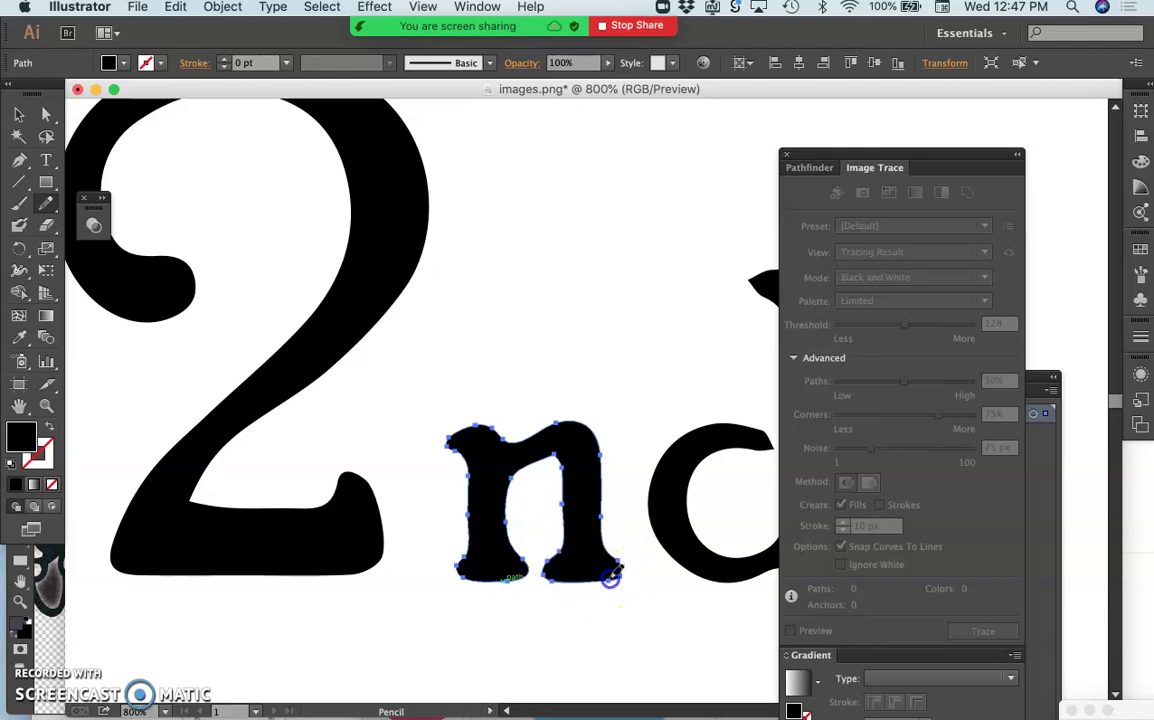
mouse_move(561, 481)
mouse_down()
mouse_move(533, 459)
mouse_move(543, 457)
mouse_up()
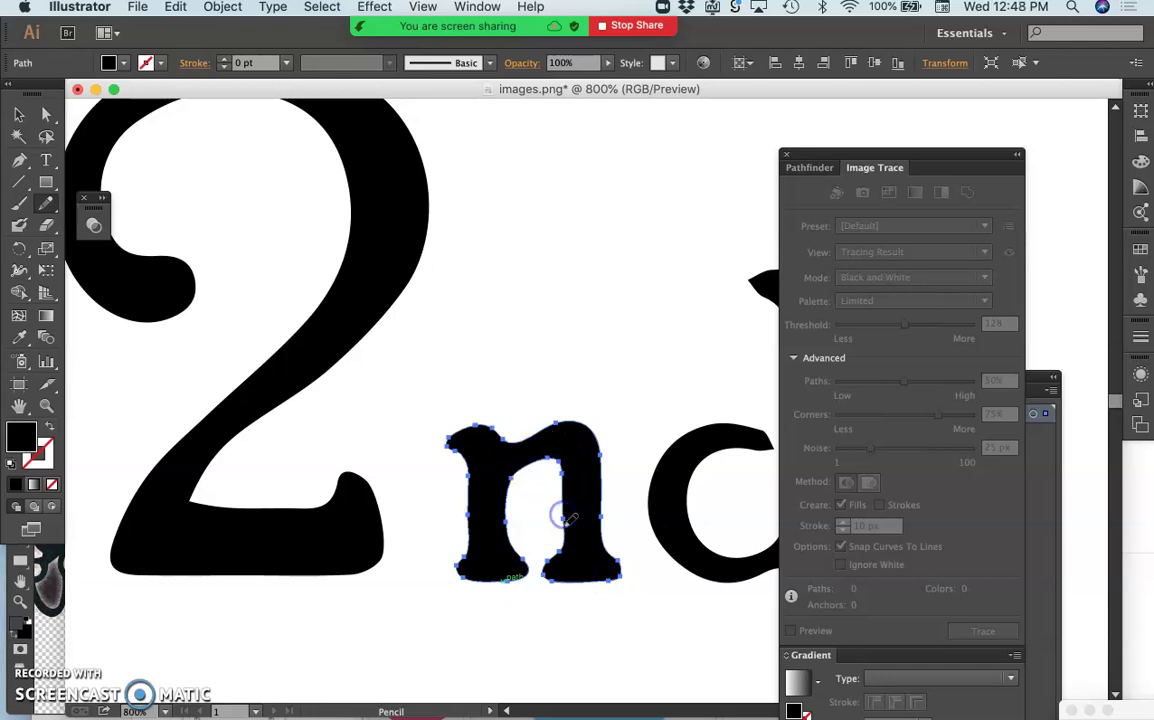
mouse_move(560, 528)
mouse_down()
mouse_move(564, 560)
mouse_move(634, 505)
mouse_up()
Deselect the n and select the d path for reshaping
super+click(641, 578)
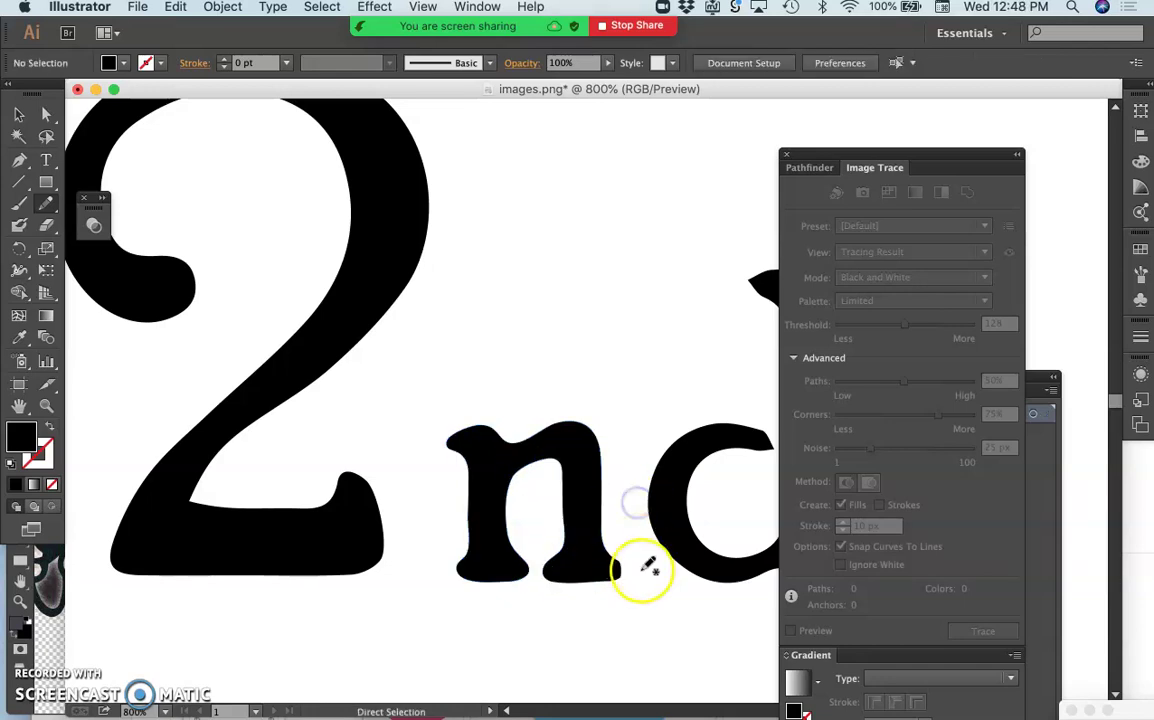
mouse_move(648, 570)
mouse_down()
mouse_move(640, 608)
mouse_move(659, 577)
mouse_up()
scroll(654, 574, right, 5)
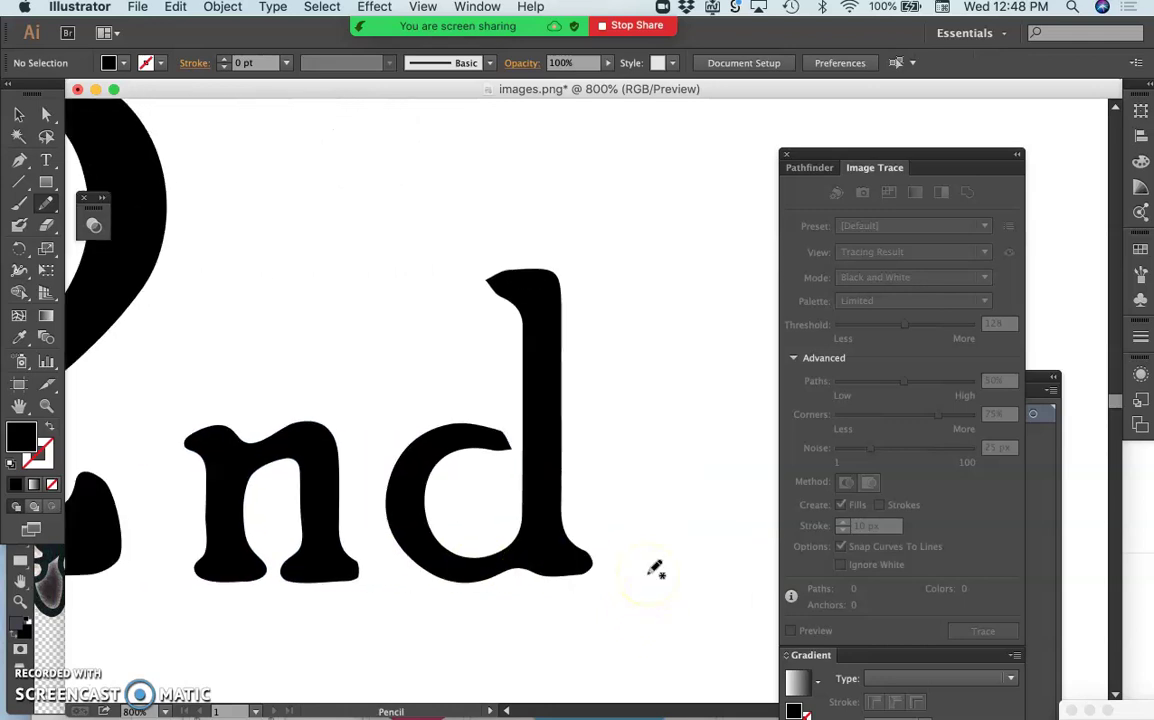
super+click(482, 513)
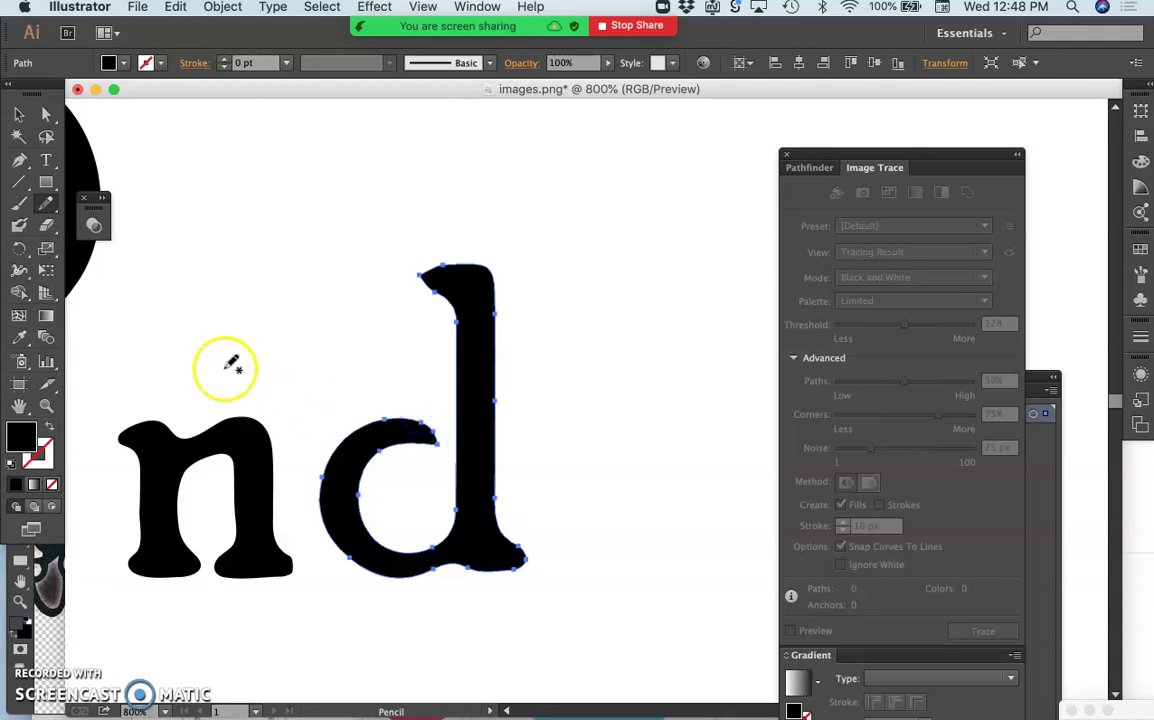
Smooth the lower-left curve and bowl of the d with the Smooth tool
click(48, 207)
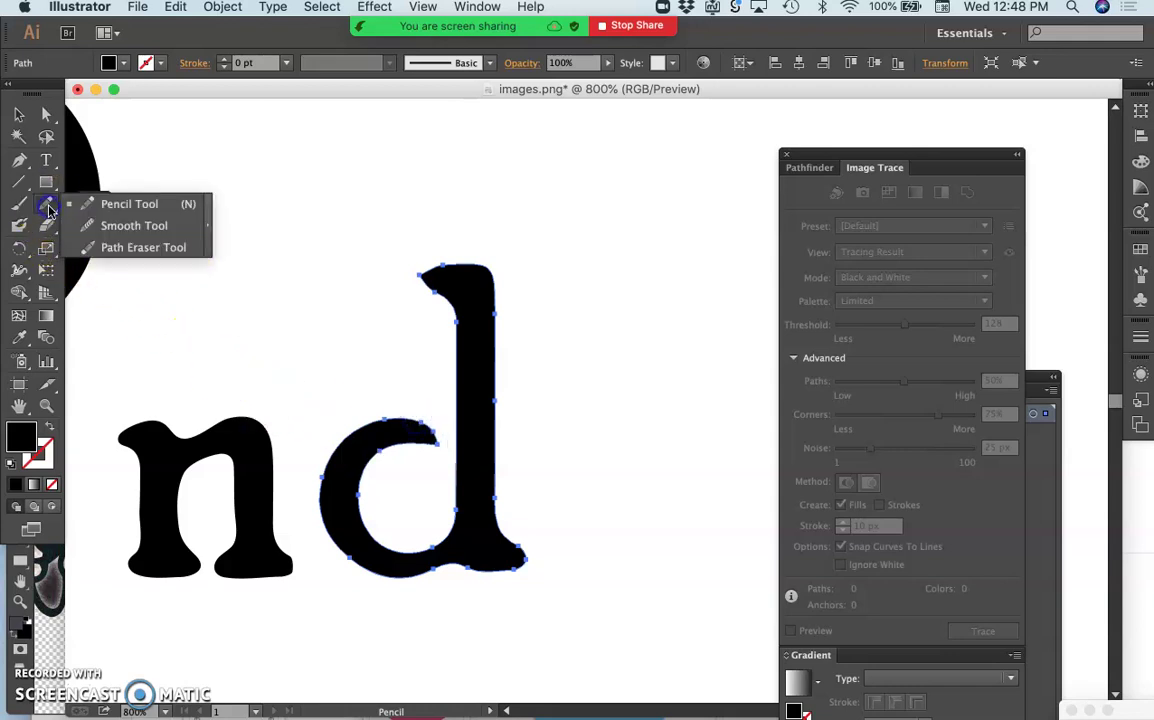
click(110, 225)
drag(333, 476, 325, 556)
mouse_move(374, 603)
mouse_down()
mouse_move(372, 553)
mouse_move(403, 531)
mouse_move(449, 561)
mouse_move(480, 433)
mouse_move(486, 335)
mouse_move(450, 259)
mouse_move(423, 279)
mouse_move(504, 371)
mouse_move(532, 505)
mouse_move(528, 568)
mouse_move(482, 564)
mouse_move(547, 522)
mouse_up()
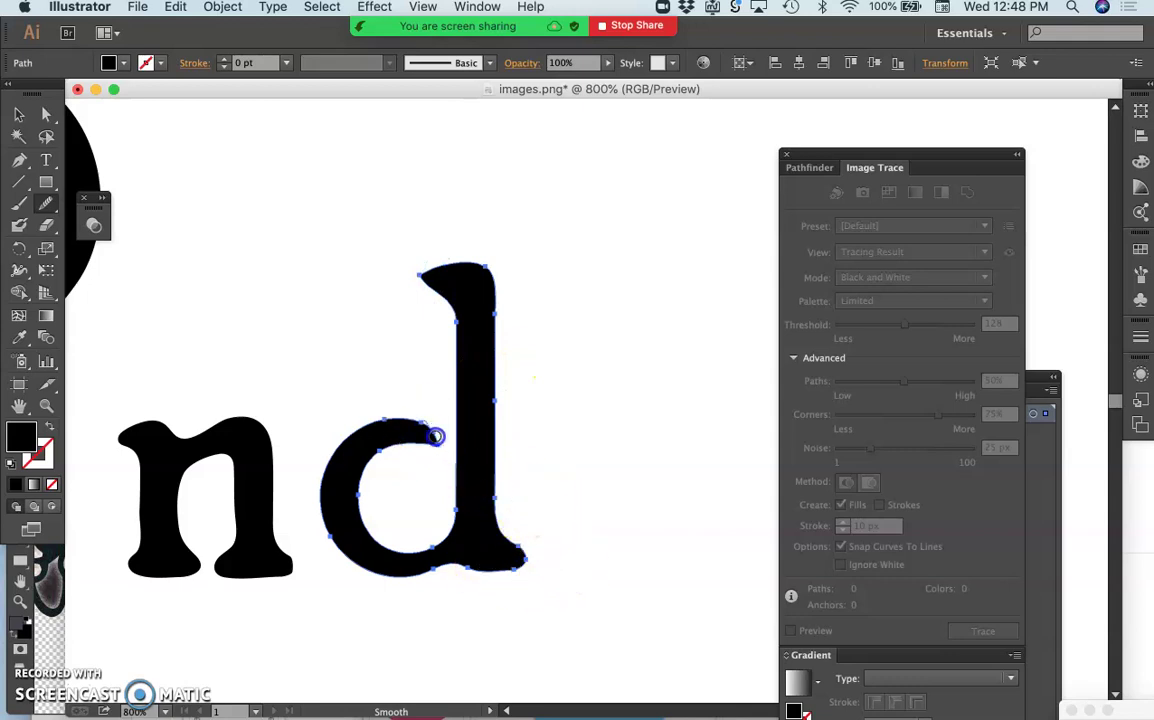
Select the n and smooth its top-left, top-right, lower-right and leg outlines
key(a)
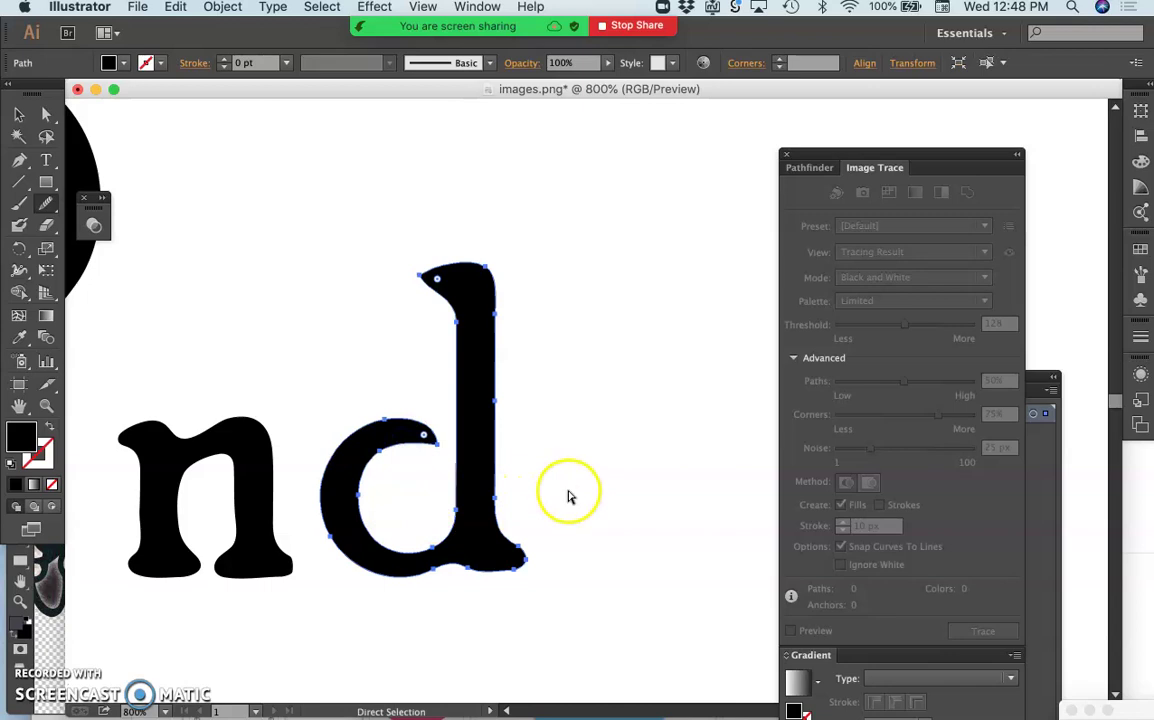
super+click(251, 486)
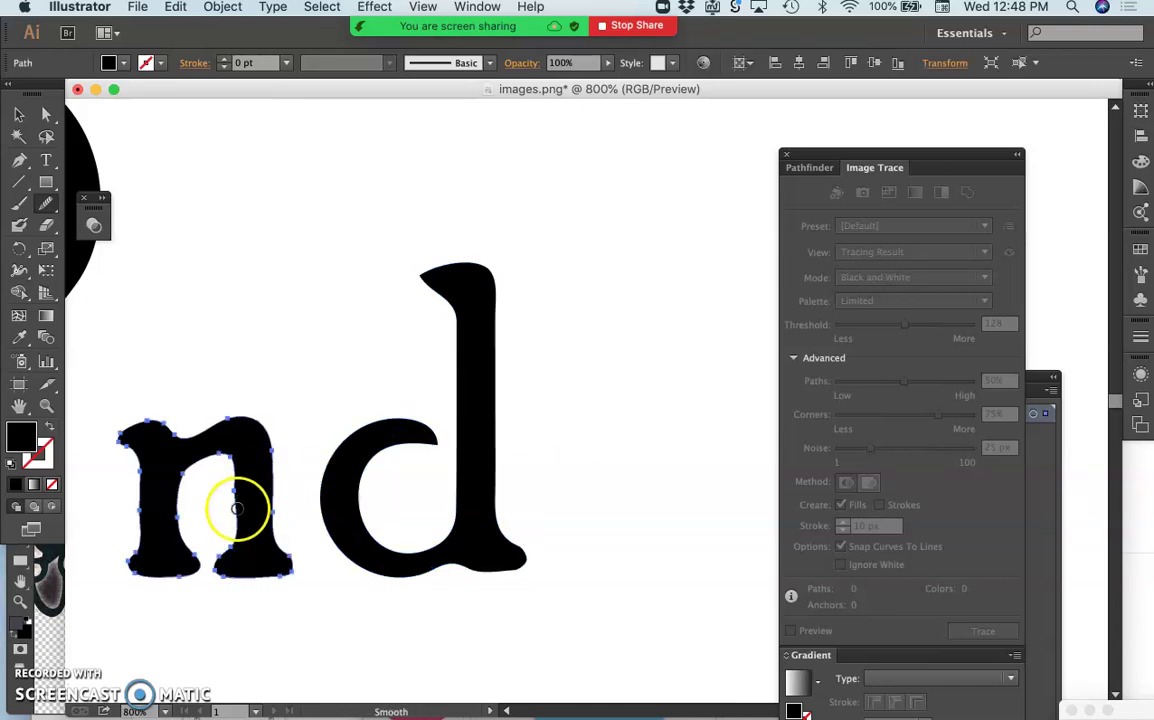
mouse_move(178, 530)
mouse_down()
mouse_move(193, 567)
mouse_move(175, 580)
mouse_move(140, 548)
mouse_up()
mouse_move(122, 436)
mouse_down()
mouse_move(165, 458)
mouse_move(199, 434)
mouse_up()
mouse_move(269, 481)
mouse_down()
mouse_move(250, 478)
mouse_move(291, 591)
mouse_move(288, 573)
mouse_move(270, 590)
mouse_move(146, 571)
mouse_up()
click(243, 601)
mouse_move(241, 606)
mouse_down()
mouse_move(236, 557)
mouse_move(218, 568)
mouse_move(240, 581)
mouse_move(224, 613)
mouse_up()
Reselect the n and redraw its lower-right foot with the Pencil
super+click(224, 612)
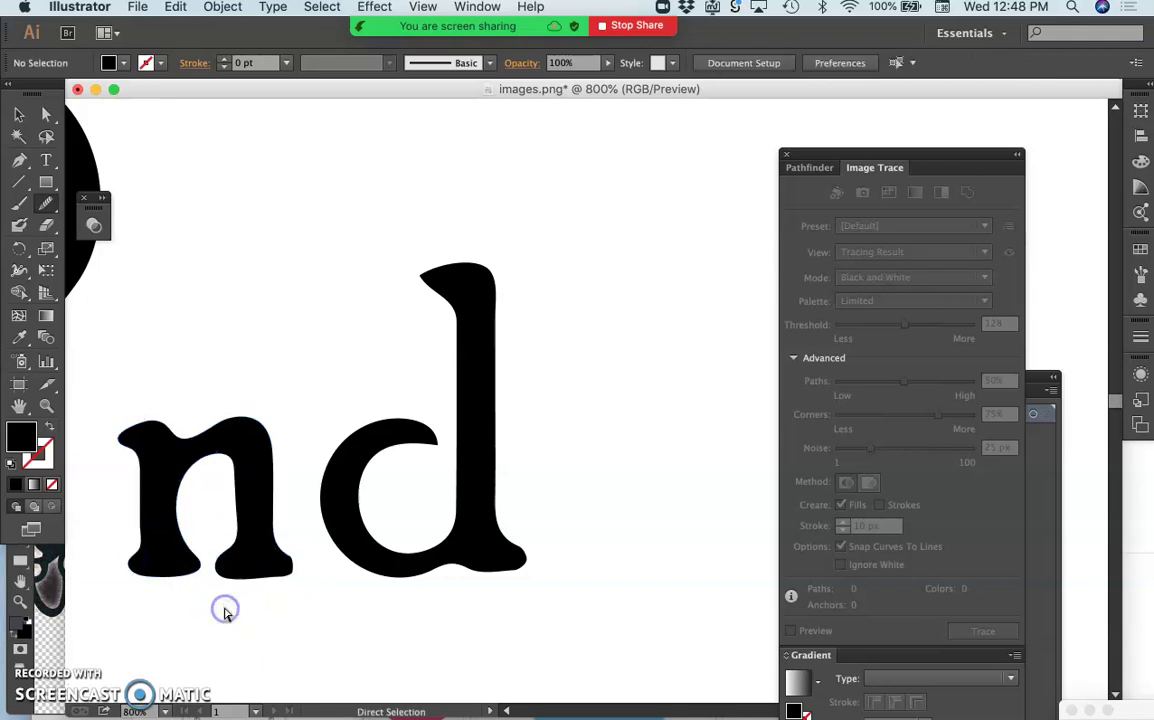
super+click(258, 550)
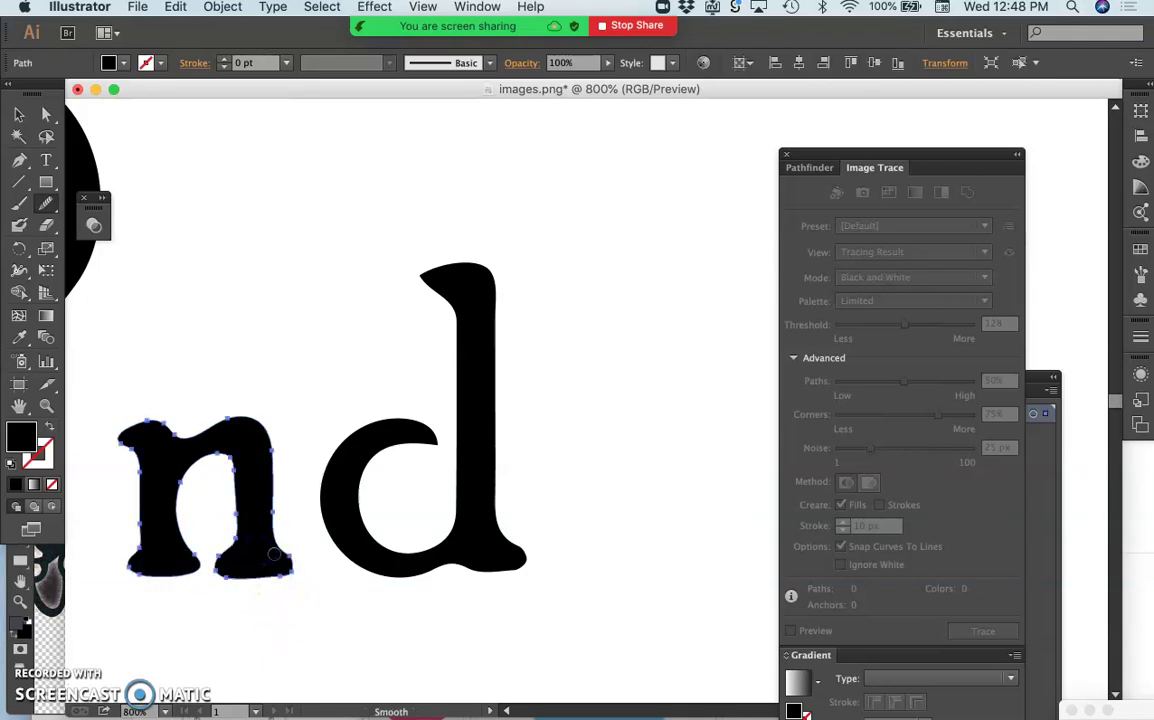
drag(45, 213, 85, 200)
mouse_move(283, 572)
mouse_down()
mouse_move(292, 620)
mouse_move(281, 623)
mouse_up()
Zoom in closer, select the n, and pencil-redraw the edge of its right stem
key(super+equal)
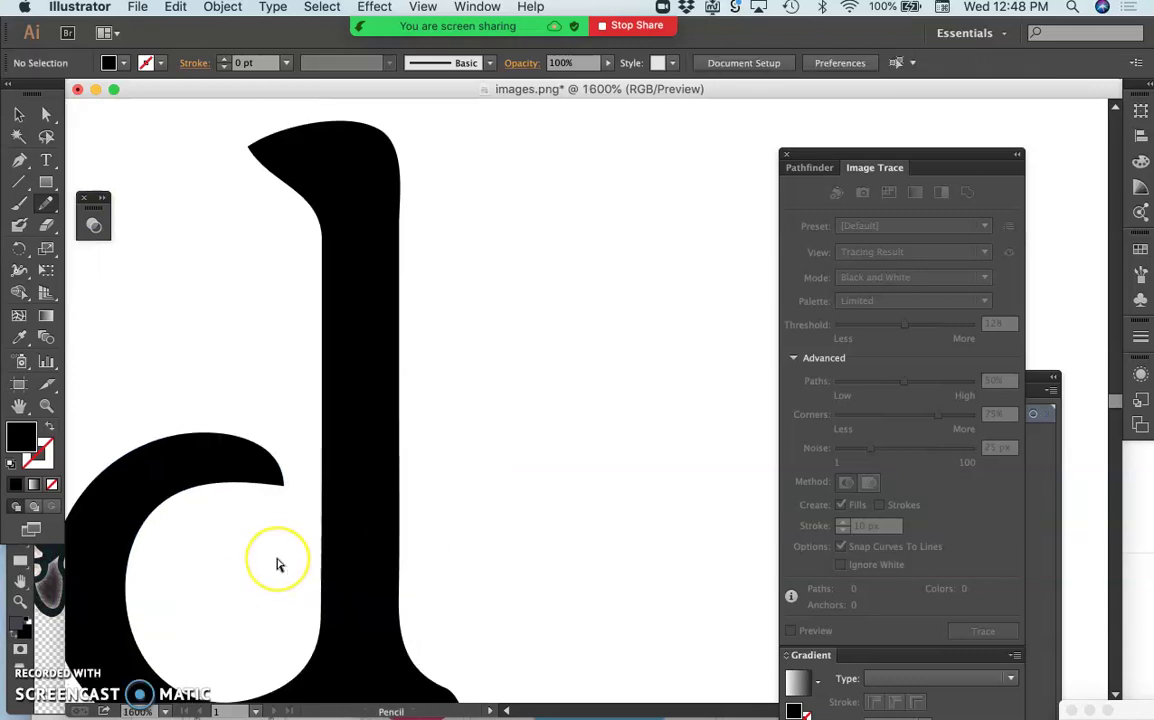
scroll(278, 564, down, 5)
scroll(278, 564, left, 10)
key(a)
click(409, 313)
mouse_move(265, 193)
mouse_down()
mouse_move(407, 244)
mouse_move(445, 280)
mouse_up()
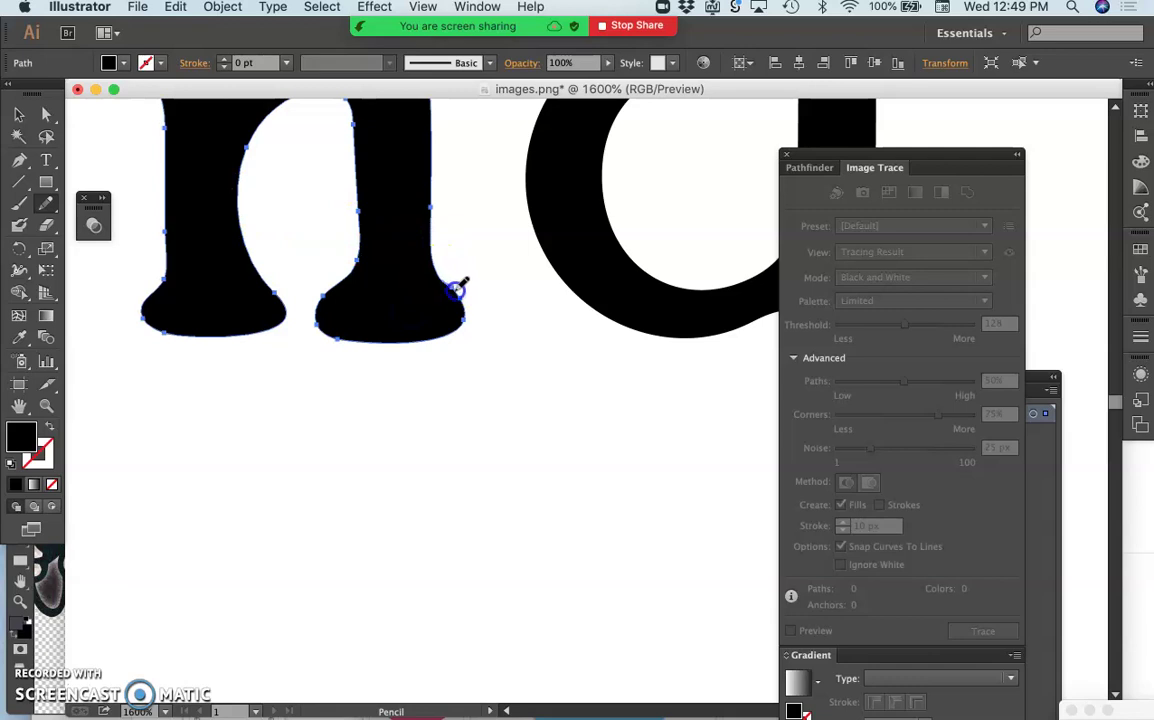
click(489, 337)
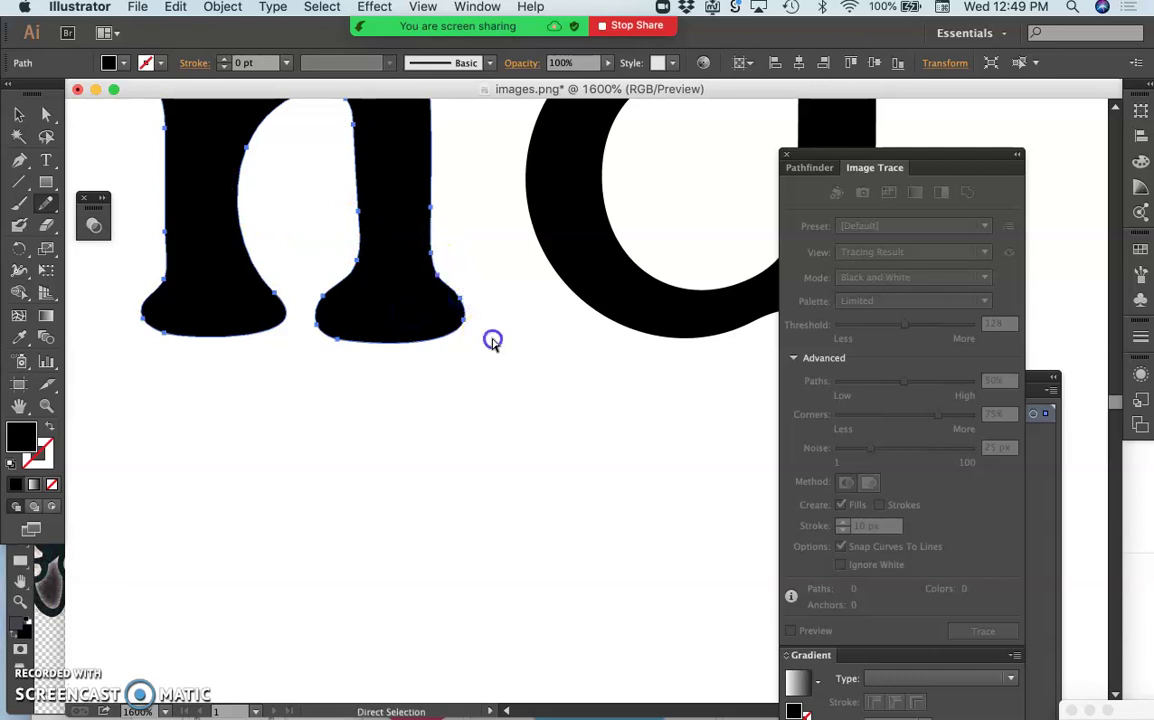
click(417, 391)
Select the n at its left stem and reshape its left inner curve
scroll(420, 385, up, 3)
scroll(417, 388, up, 3)
scroll(417, 388, left, 1)
click(368, 379)
click(301, 350)
super+click(323, 331)
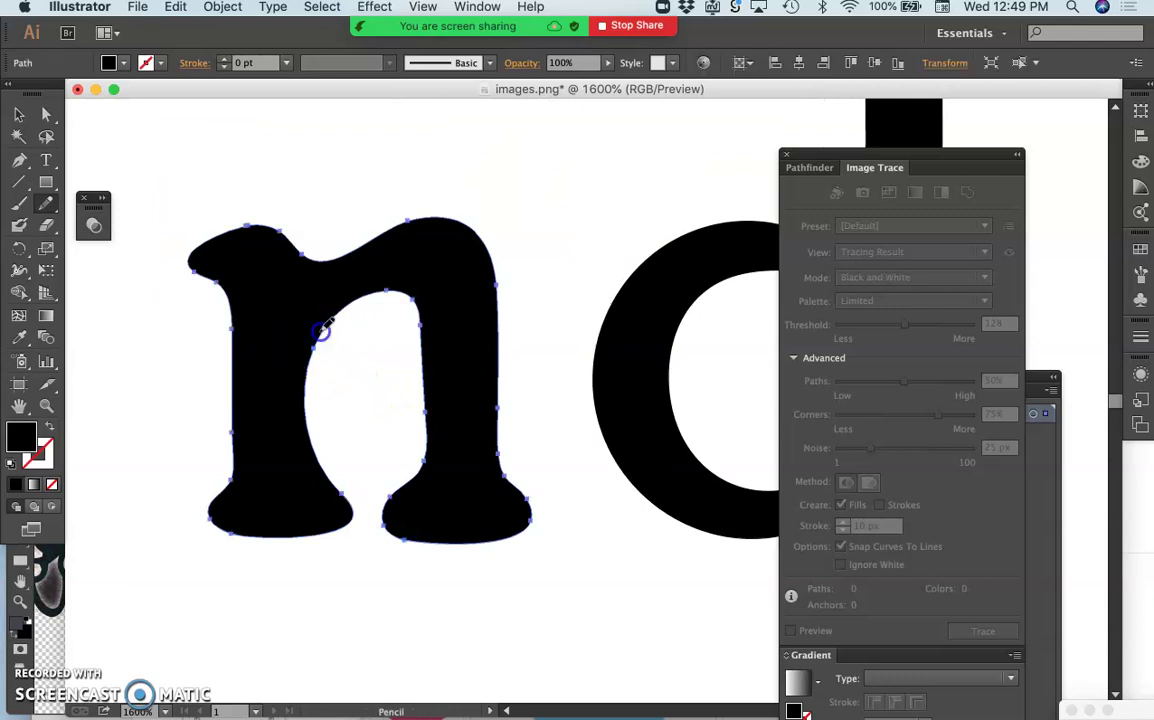
drag(316, 421, 320, 456)
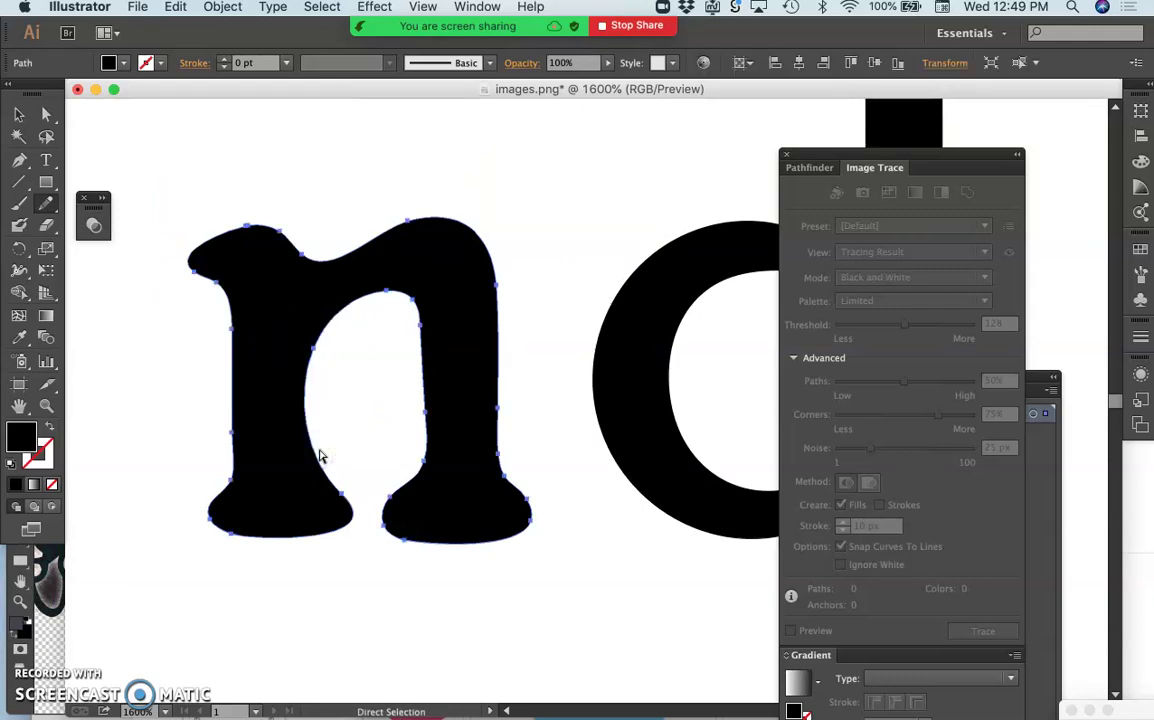
Redo the pencil stroke twice via Edit > Redo Pencil, deselect, and zoom out
click(175, 7)
click(192, 46)
click(175, 7)
click(186, 46)
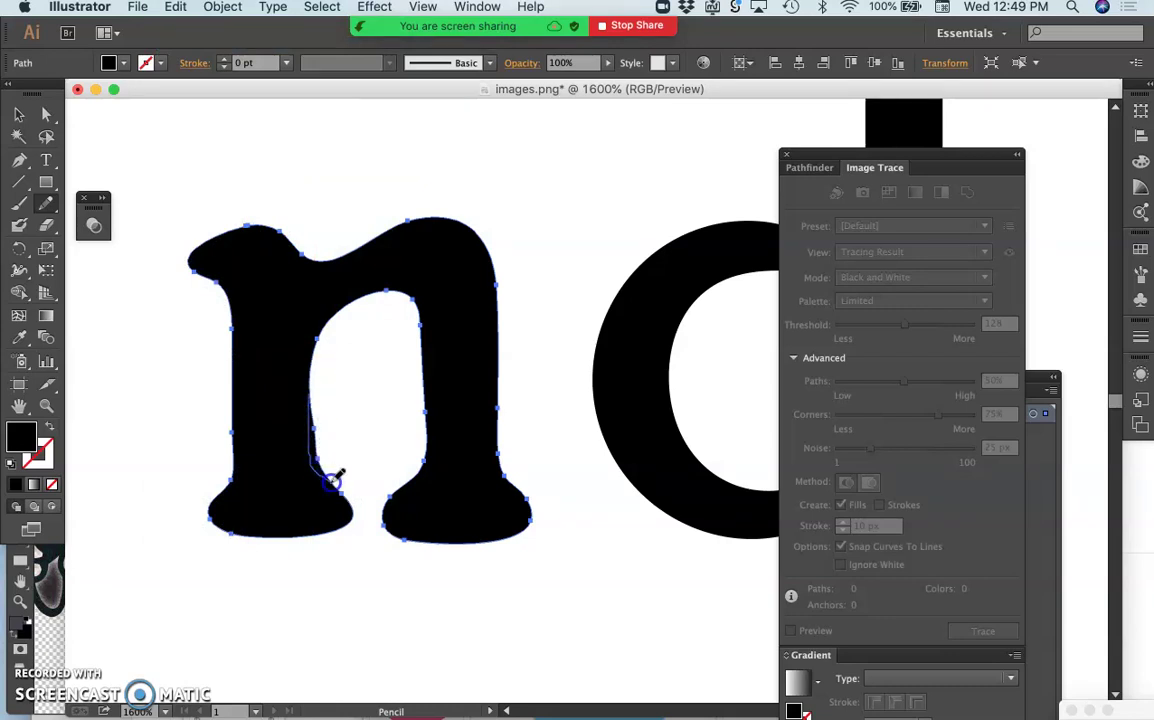
super+click(361, 572)
key(super+minus)
key(super+minus)
key(super+minus)
key(super+minus)
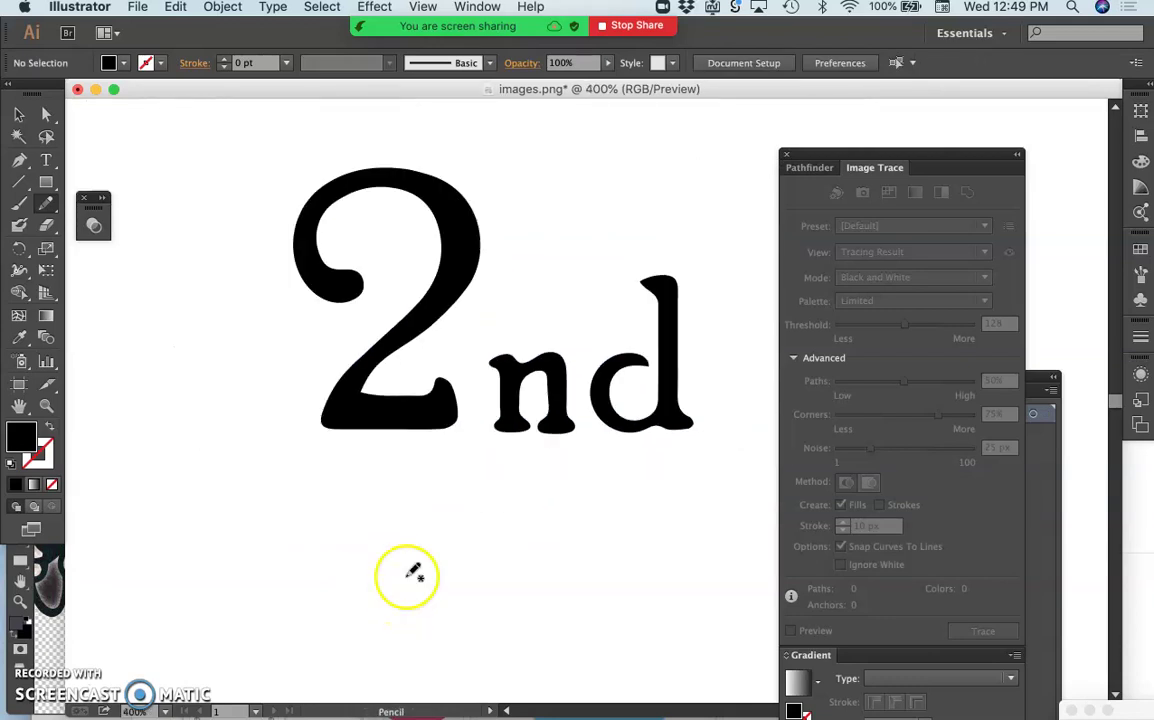
Zoom in on the 2 and pencil-redraw its bottom inner edge cleanly
scroll(432, 507, up, 1)
key(super+plus)
key(super+plus)
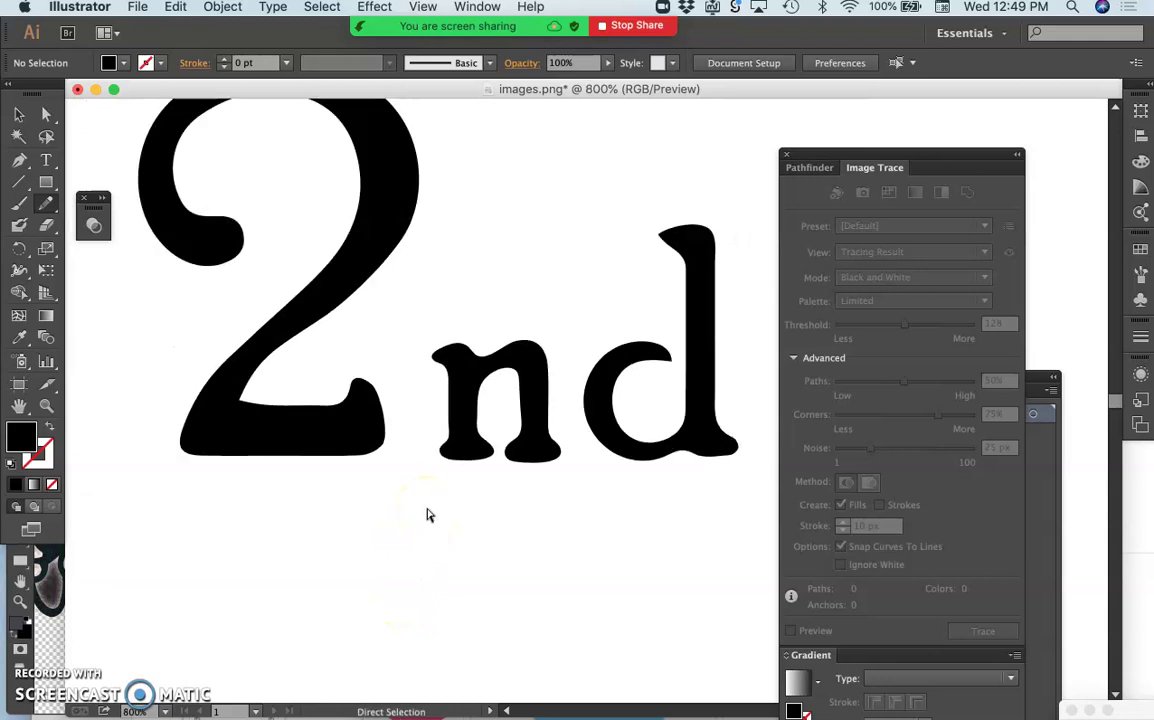
click(229, 432)
key(n)
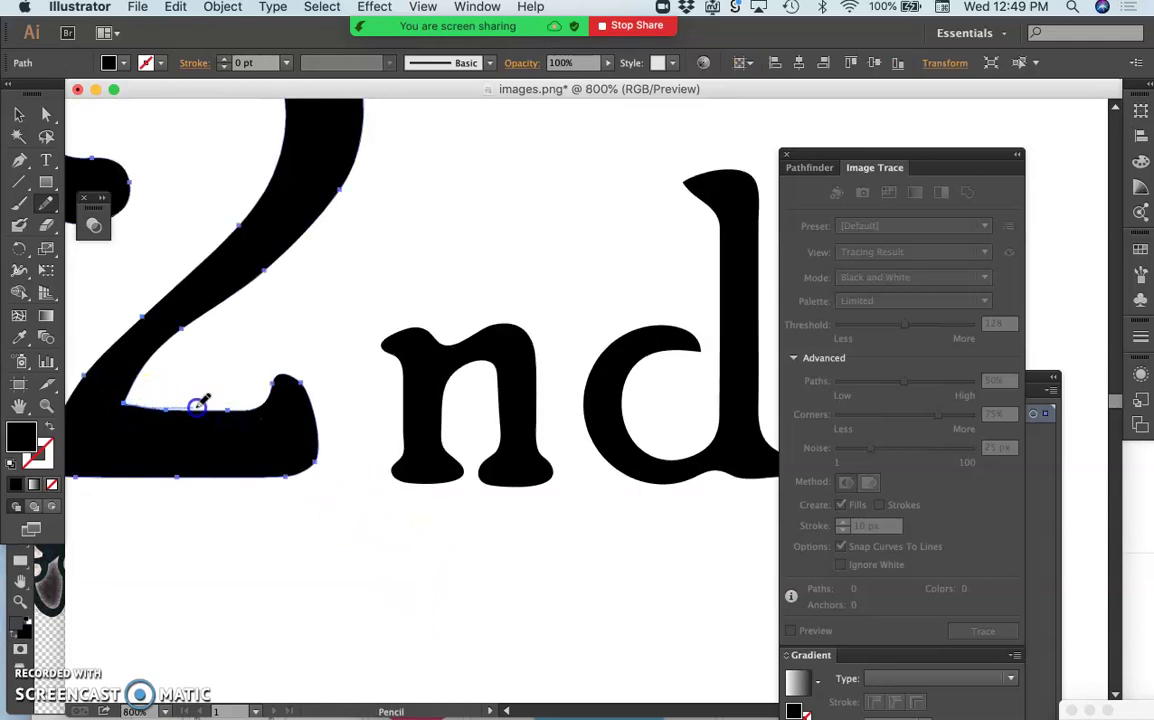
drag(231, 405, 234, 401)
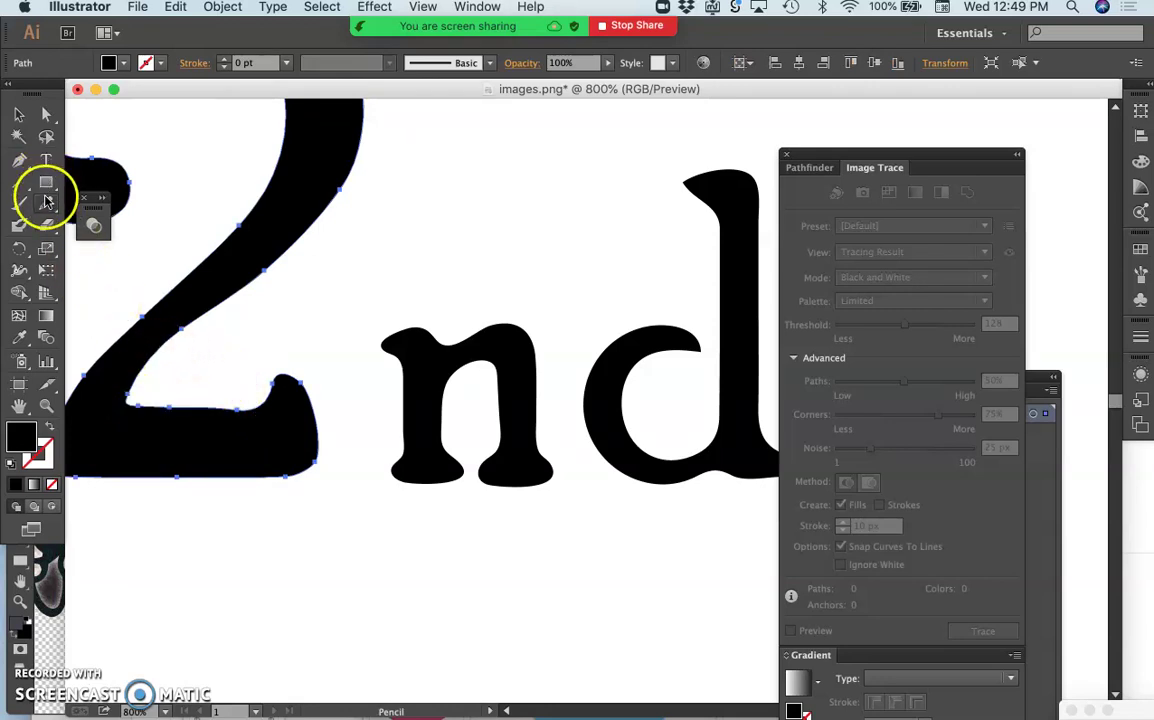
Check the d with the Smooth tool active, then zoom out to 150% to view all of 2nd
drag(46, 200, 95, 224)
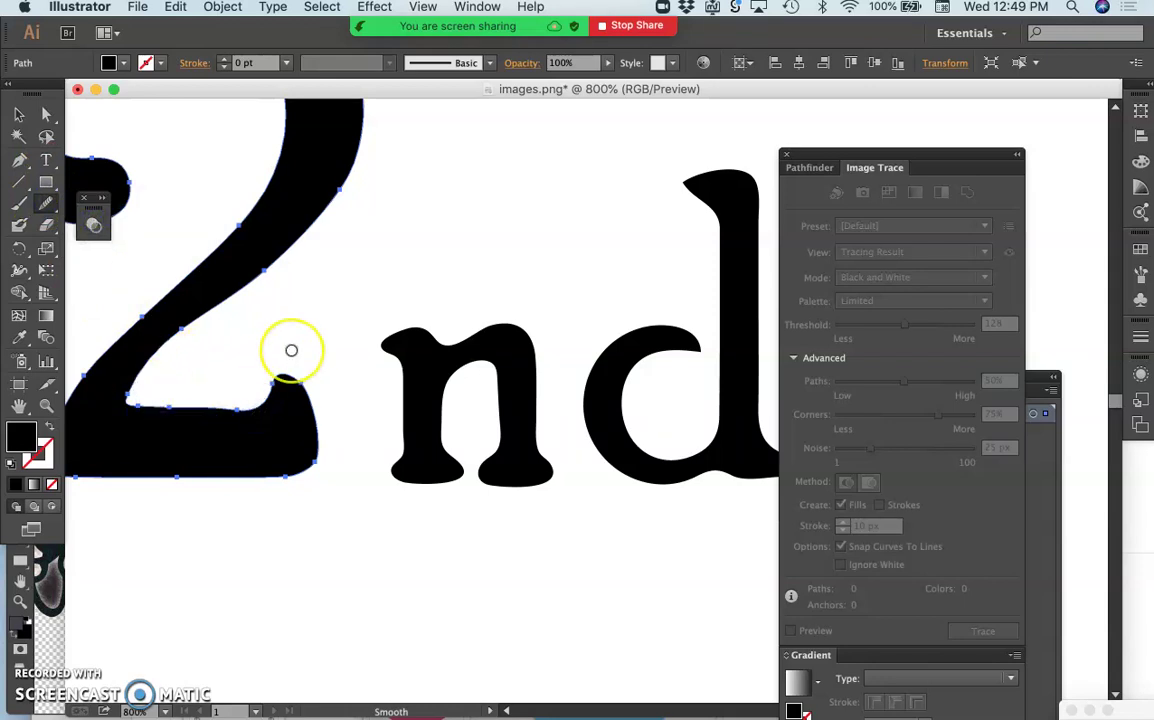
scroll(291, 348, up, 5)
scroll(291, 348, left, 3)
scroll(291, 350, right, 4)
scroll(291, 350, down, 2)
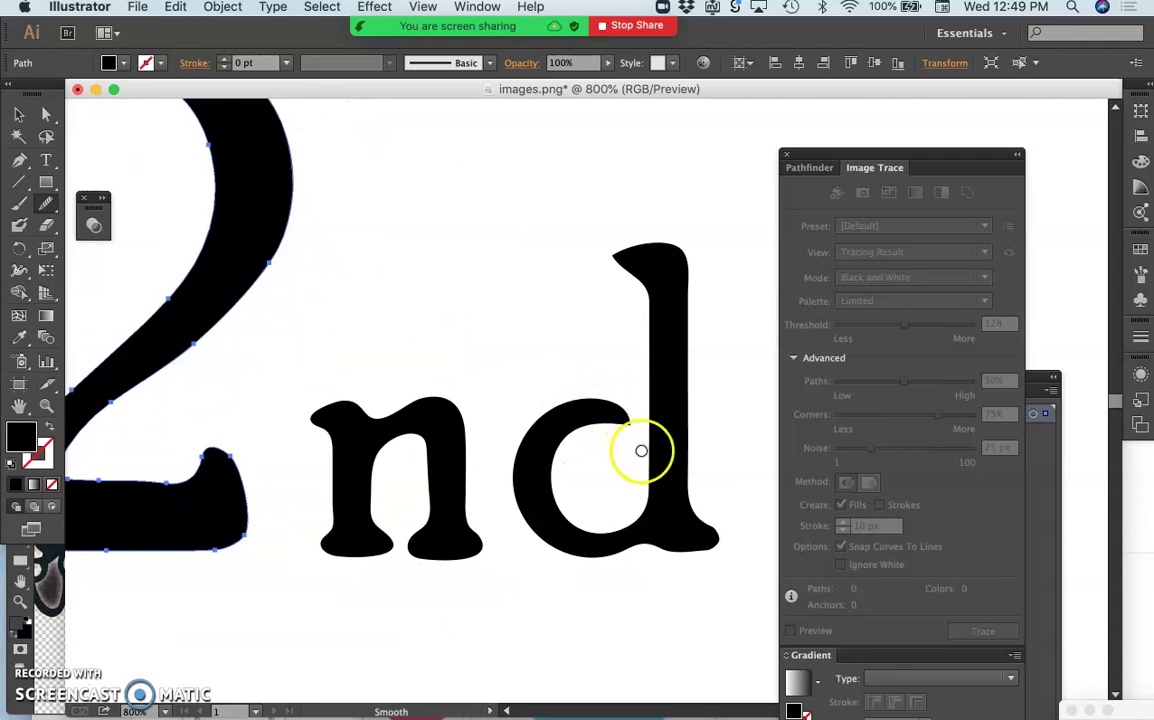
super+click(684, 502)
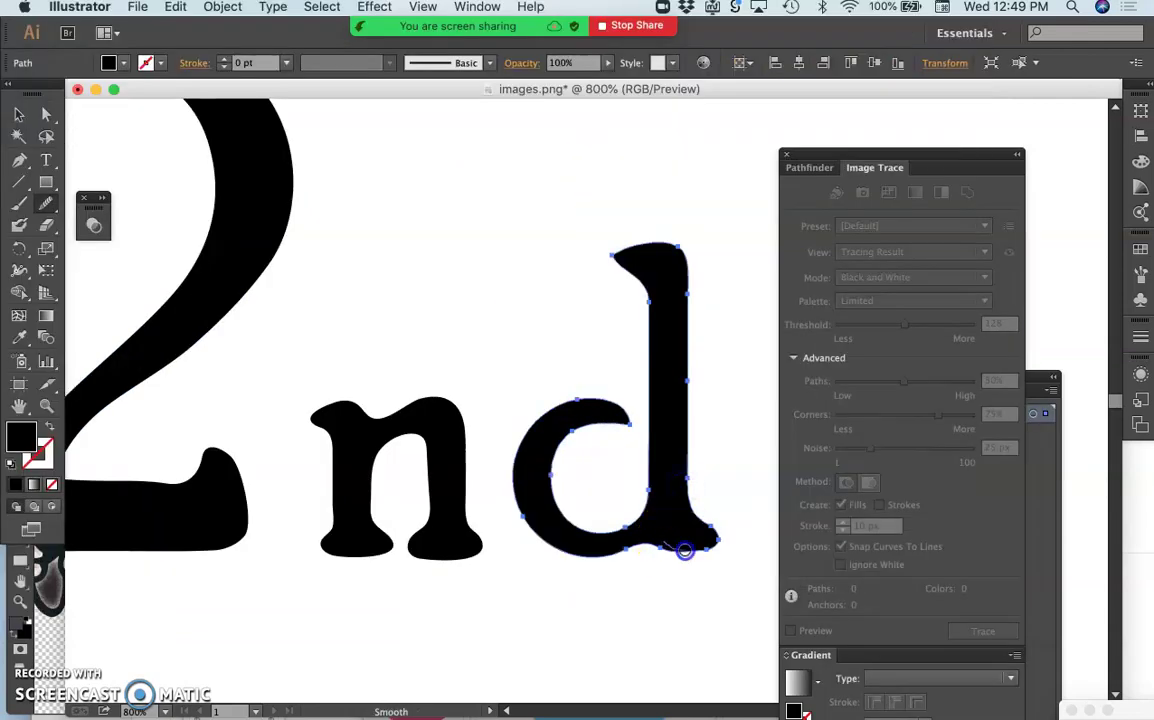
super+click(727, 489)
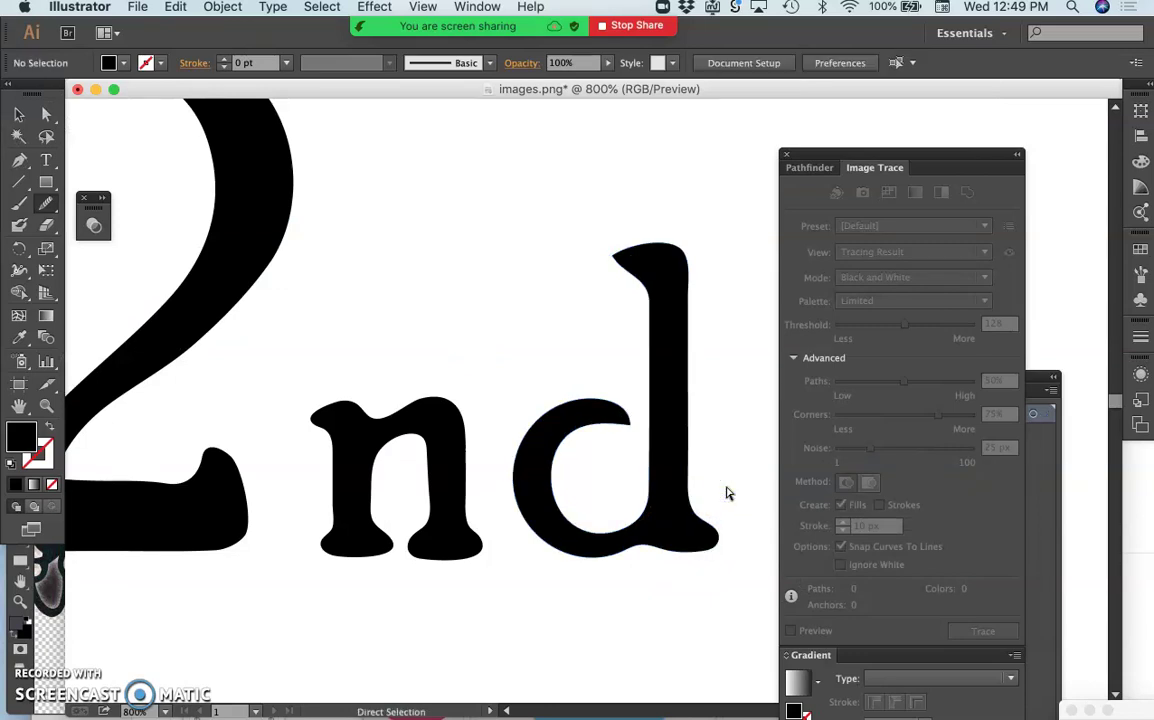
key(super+minus)
key(super+minus)
key(super+minus)
key(super+minus)
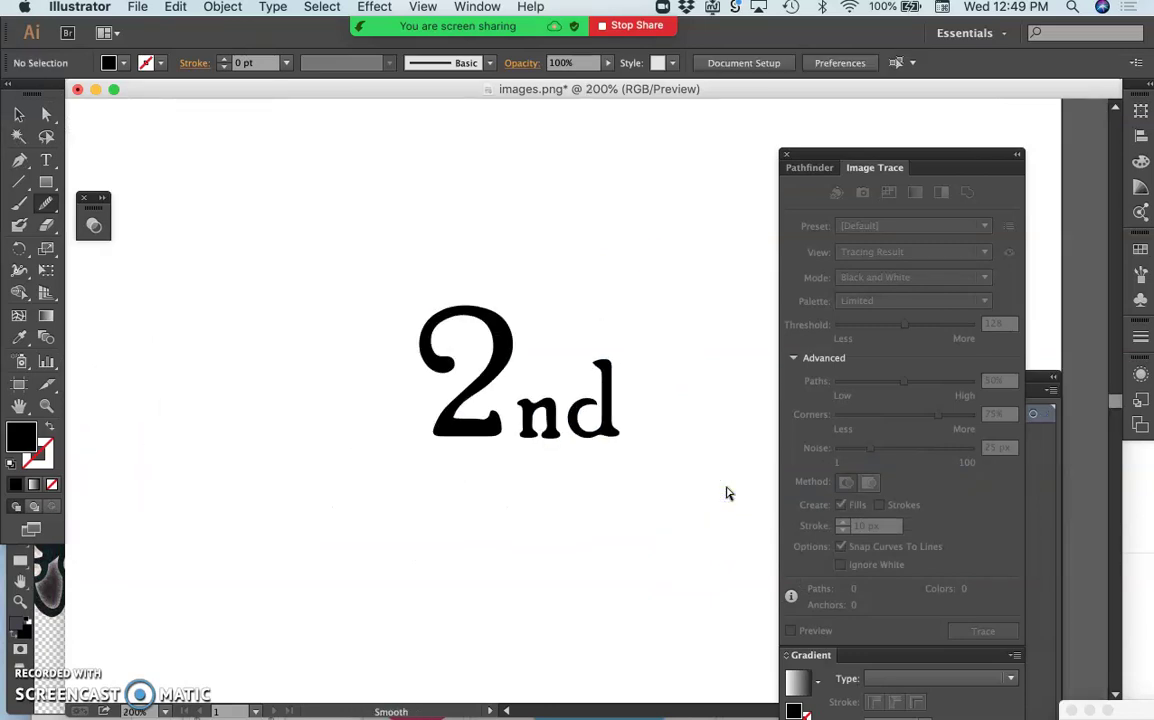
scroll(727, 493, right, 3)
scroll(727, 493, down, 2)
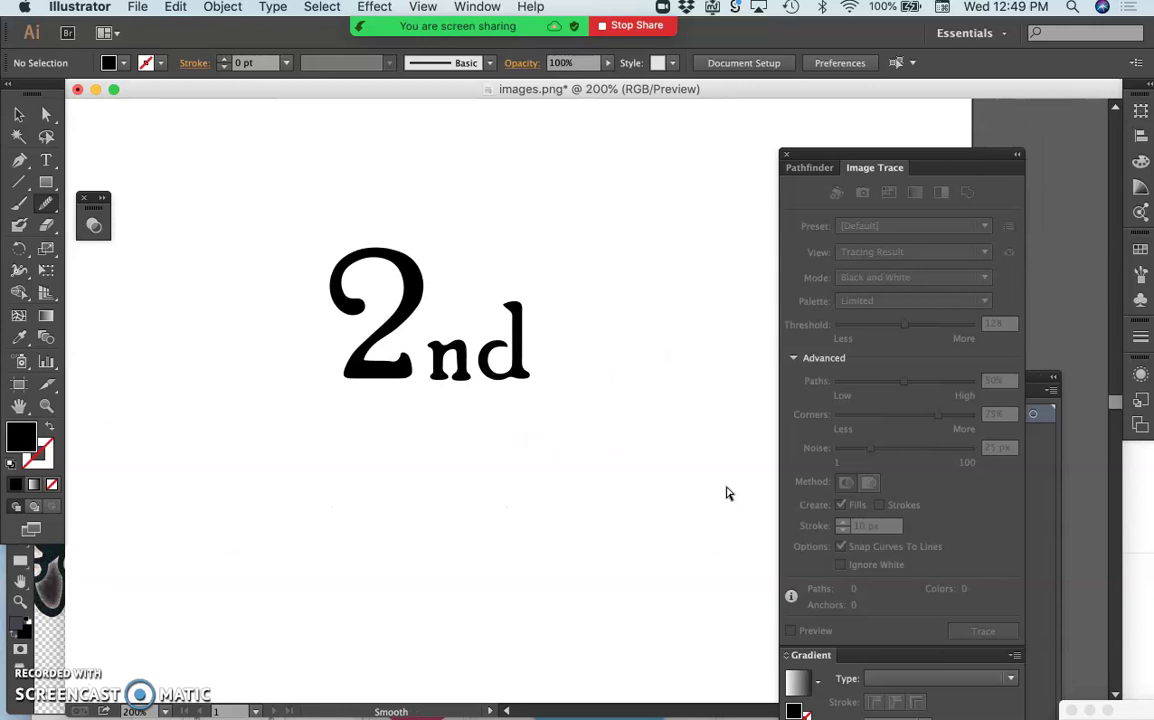
key(super+minus)
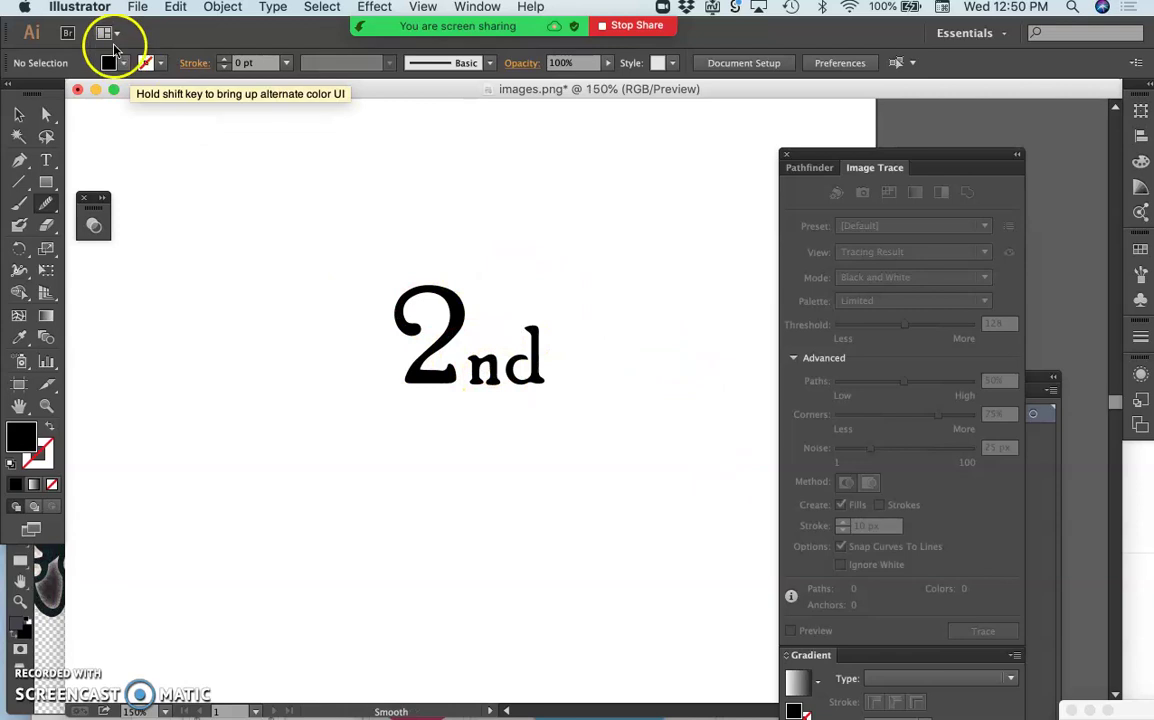
Save the artwork as Illustrator EPS 2nd.eps in Assignment #8, accepting the default EPS Options
click(144, 9)
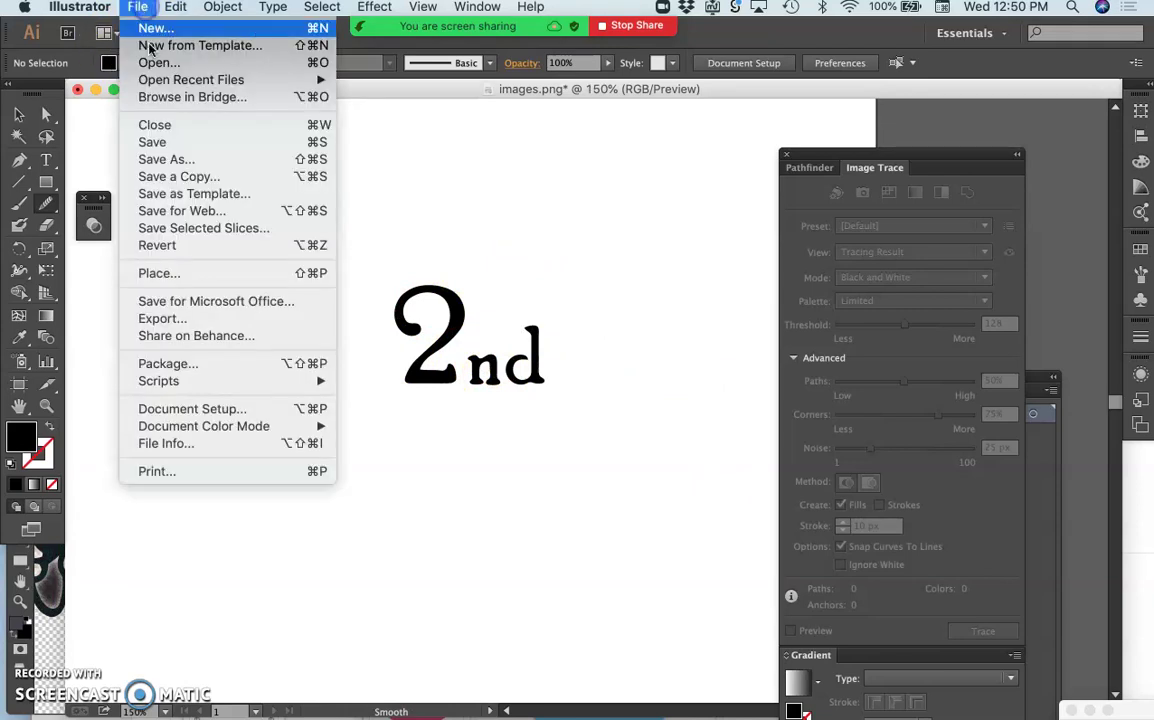
click(165, 155)
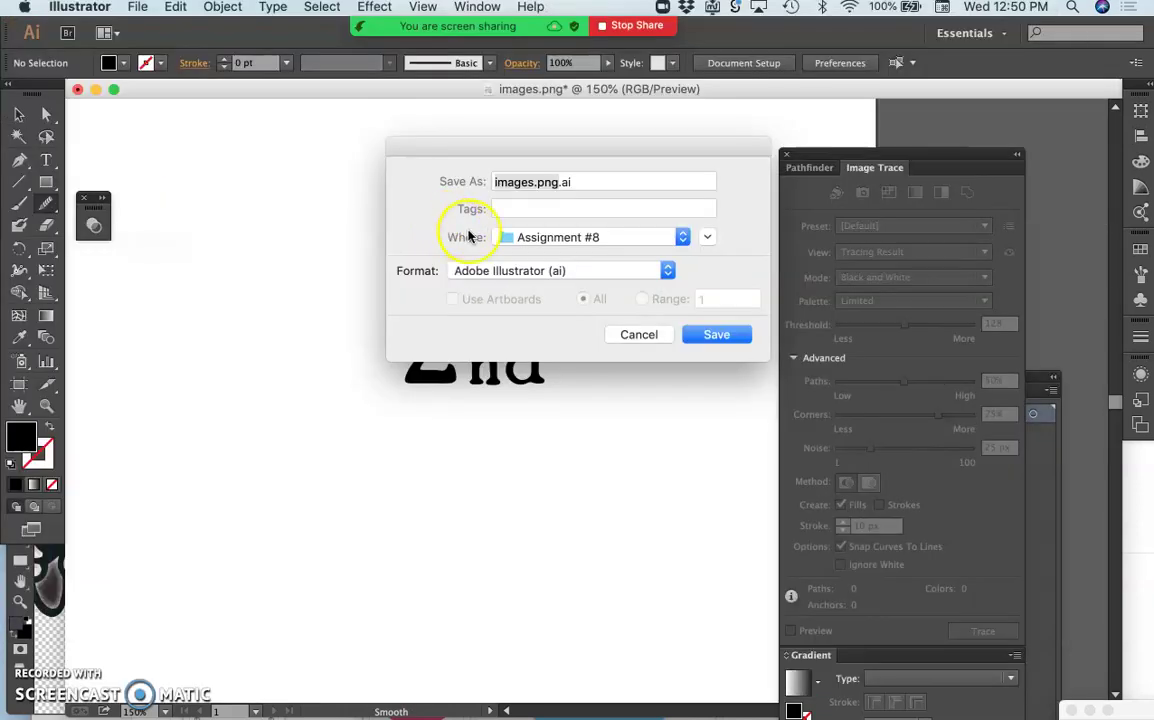
click(547, 267)
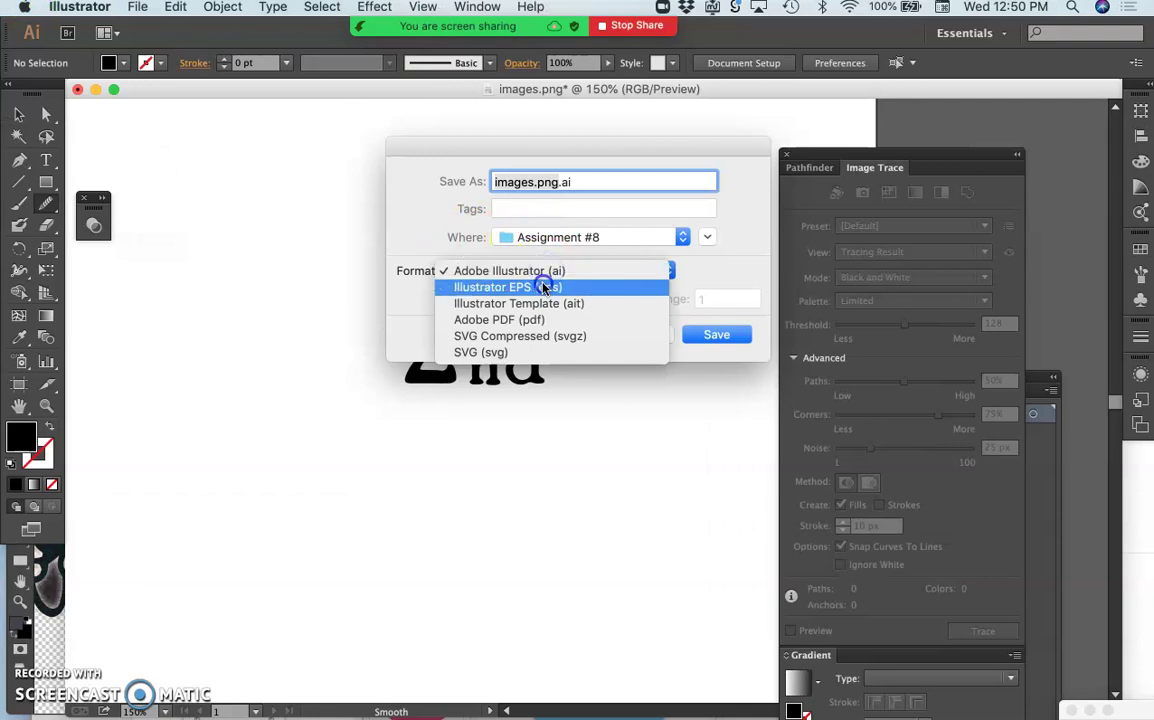
click(544, 287)
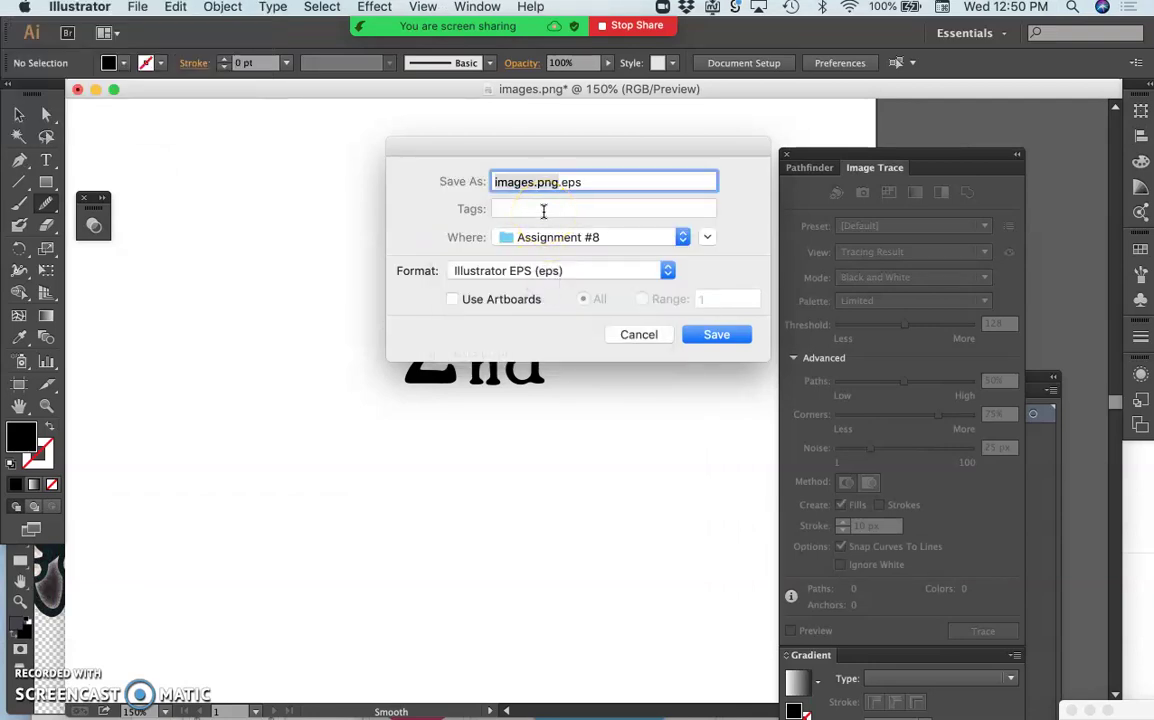
click(700, 333)
click(372, 621)
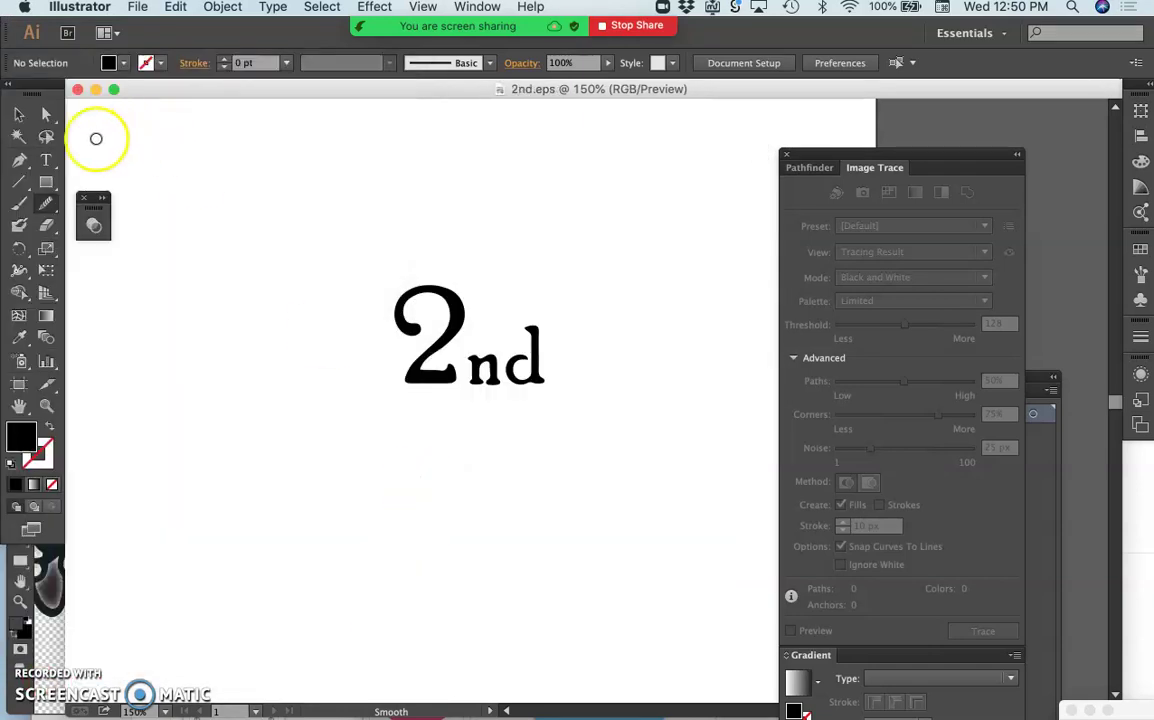
Lasso-select the nd letters and move them down-left to sit beneath the 2
click(46, 137)
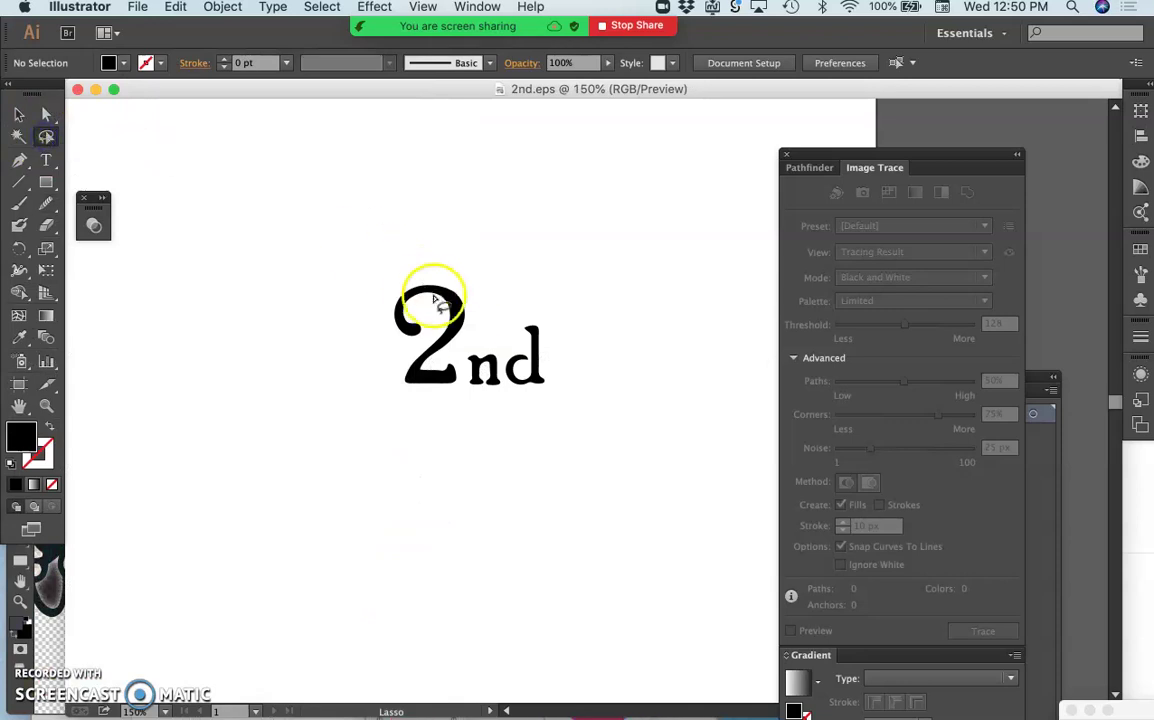
click(476, 337)
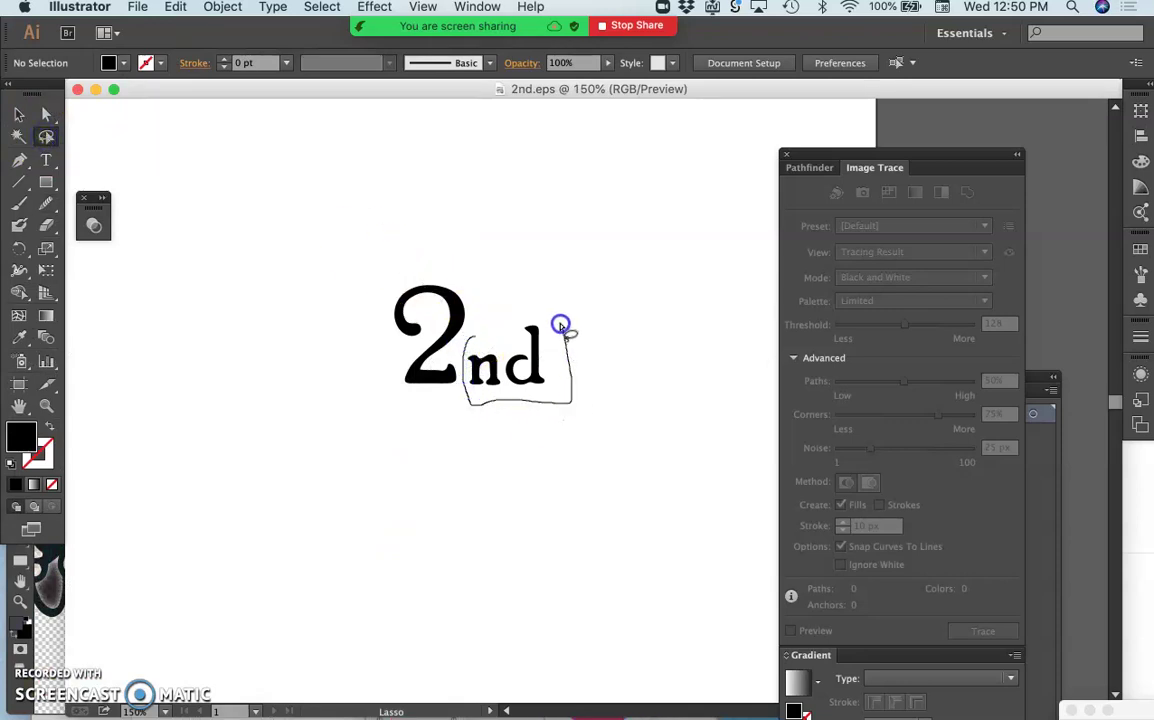
drag(496, 323, 497, 326)
click(19, 115)
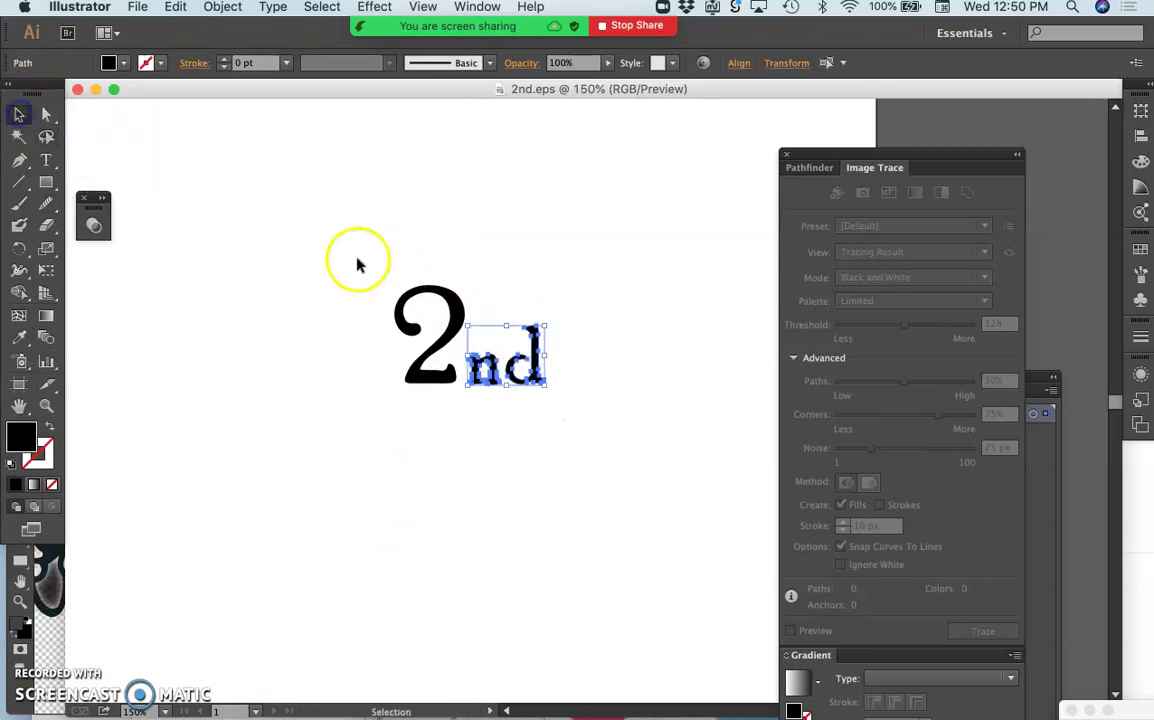
drag(465, 360, 412, 404)
click(490, 453)
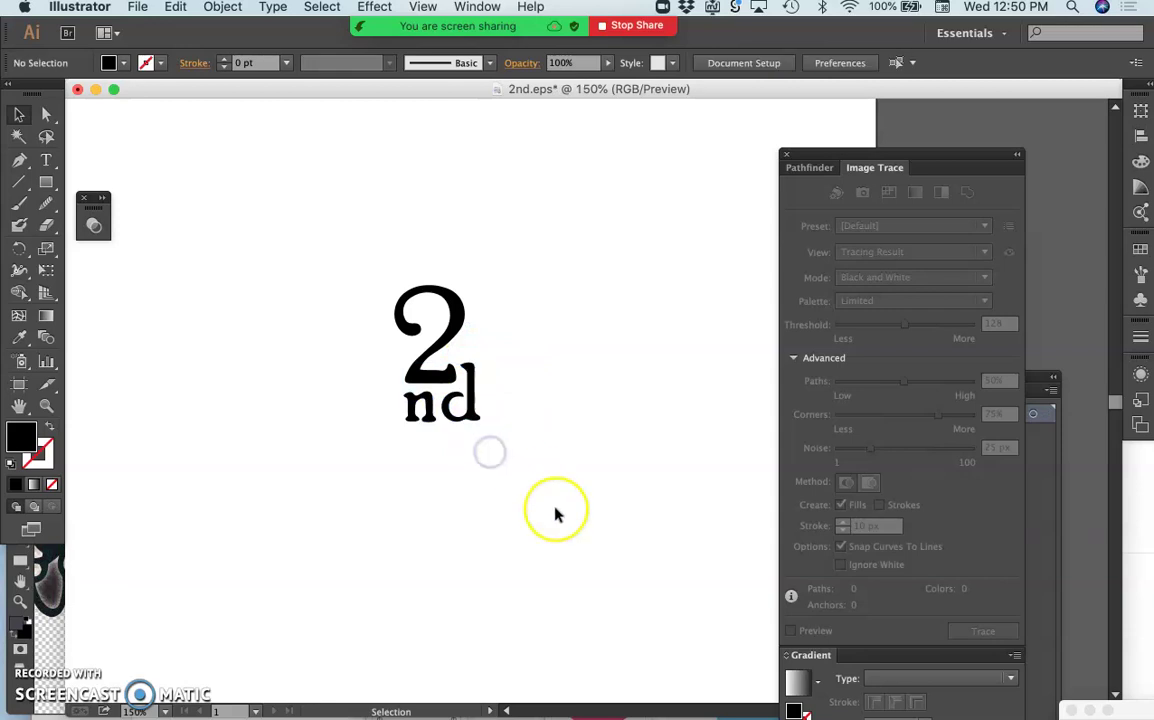
Save the artwork over the existing 2nd.eps, accepting the EPS options
click(137, 6)
click(167, 160)
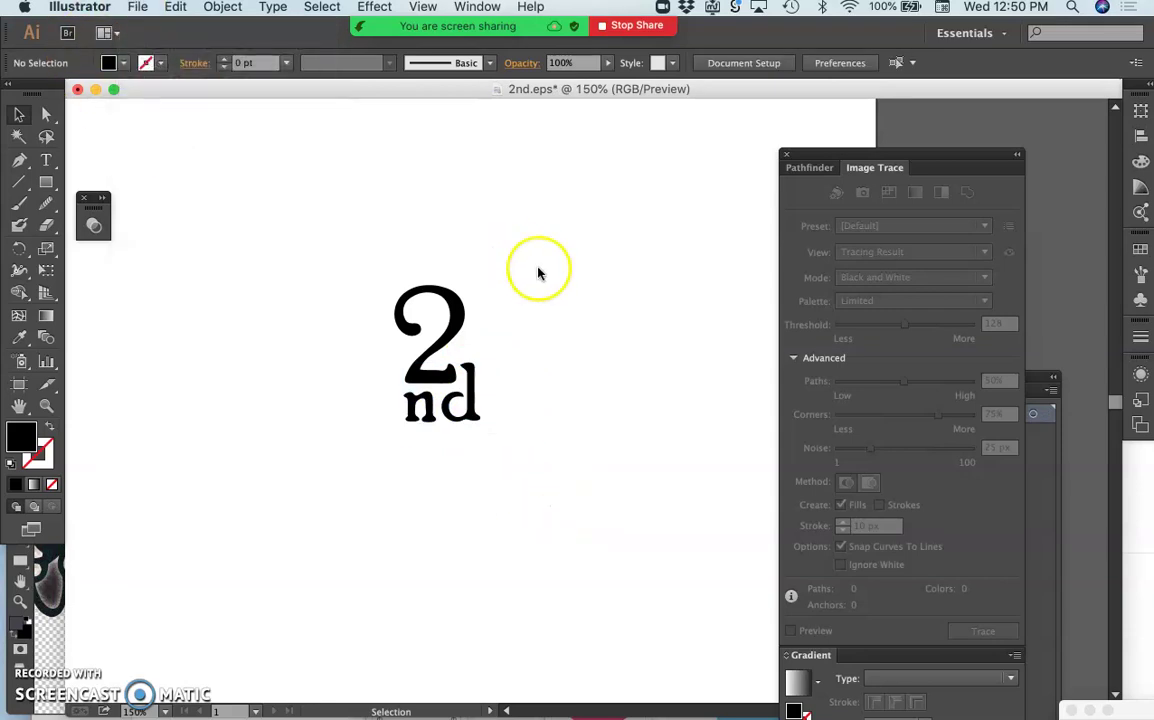
click(699, 337)
click(705, 266)
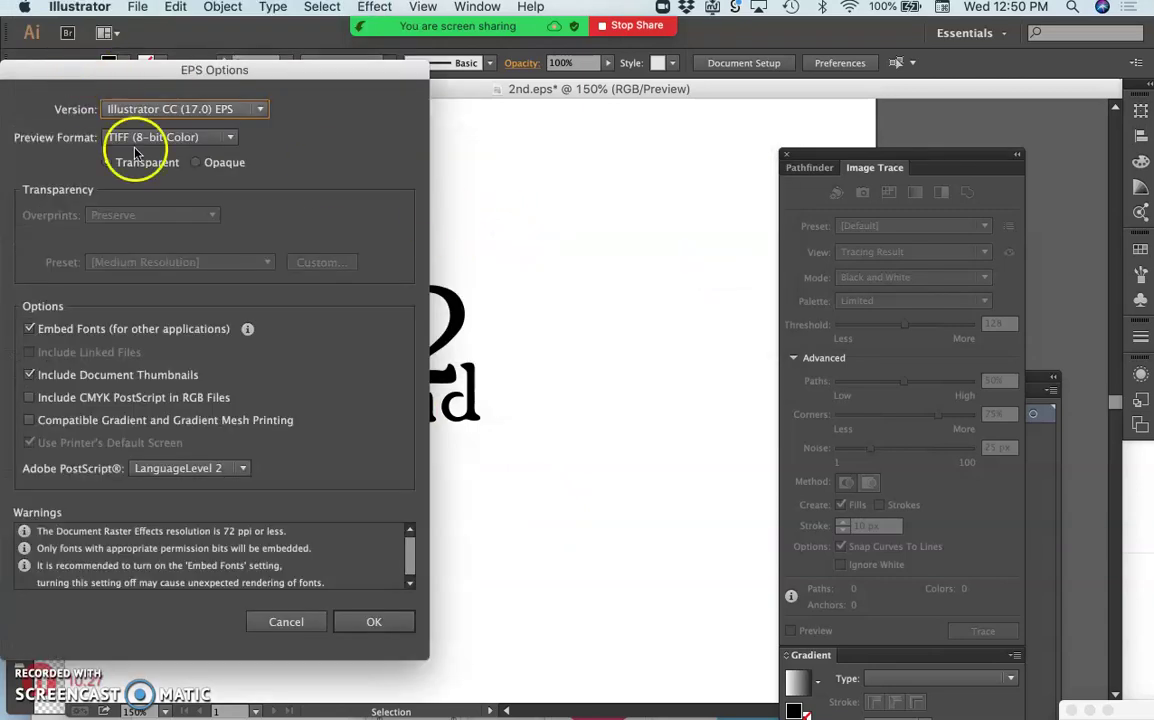
click(350, 620)
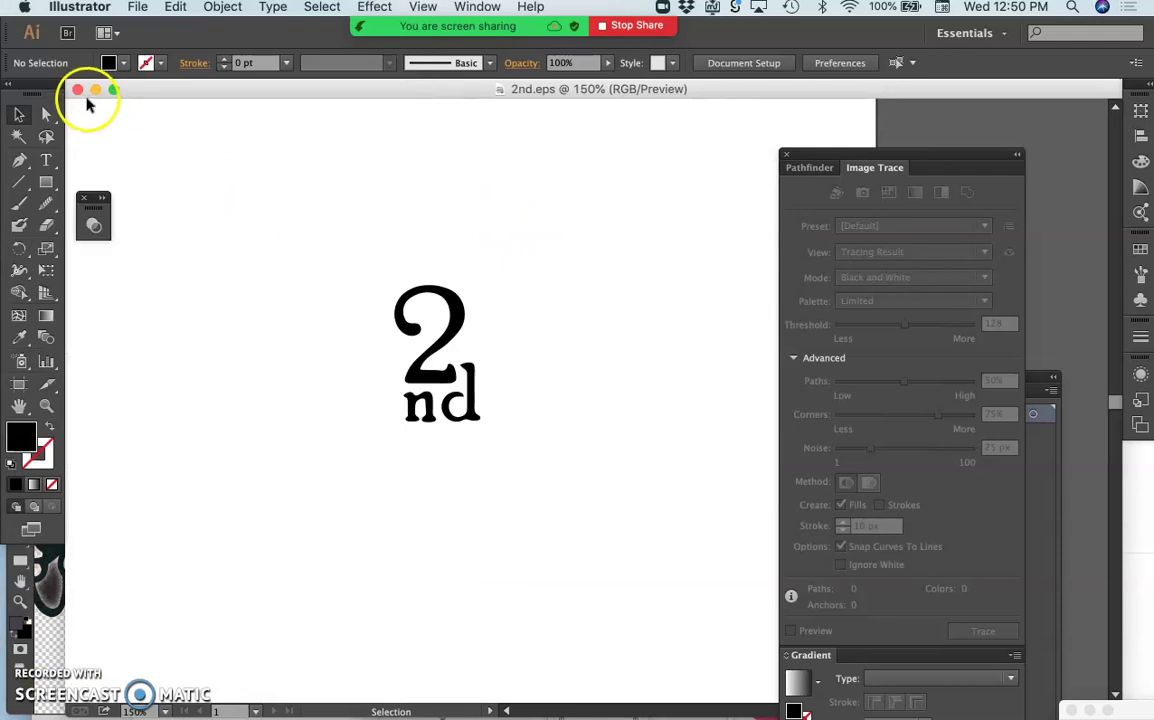
Close 2nd.eps in Illustrator and drag 2nd.eps from the Assignment #8 folder onto the Photopea canvas
click(79, 90)
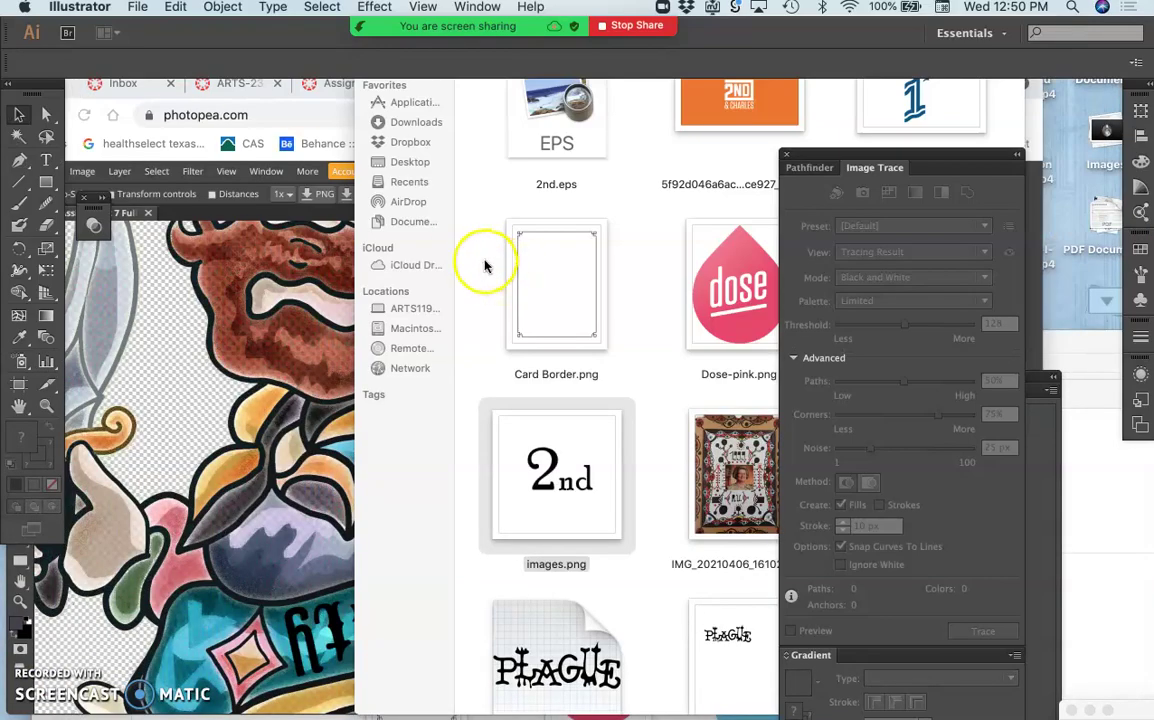
click(484, 259)
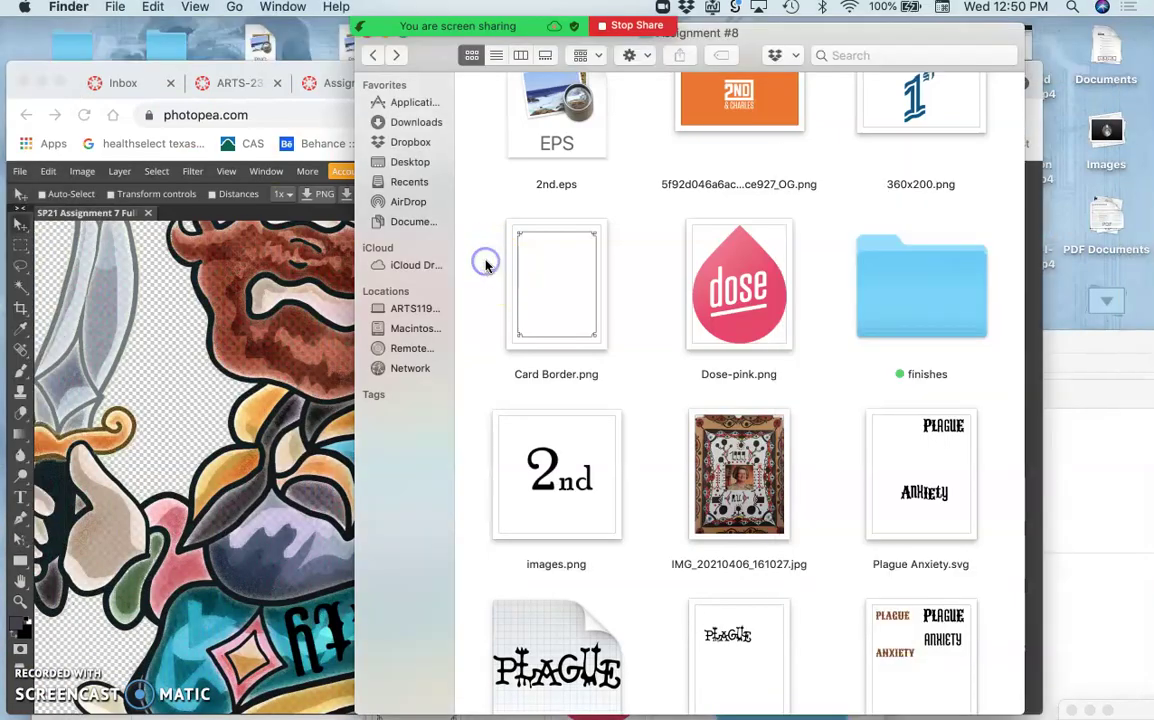
scroll(651, 370, up, 3)
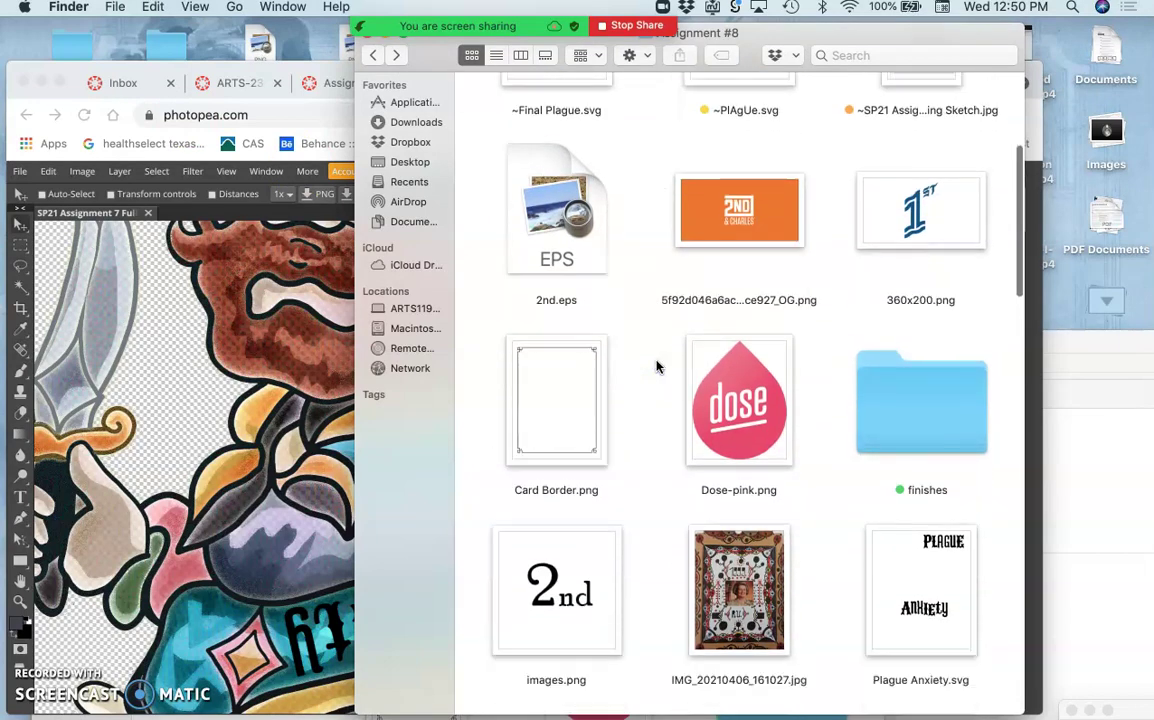
scroll(657, 367, down, 6)
scroll(657, 367, down, 15)
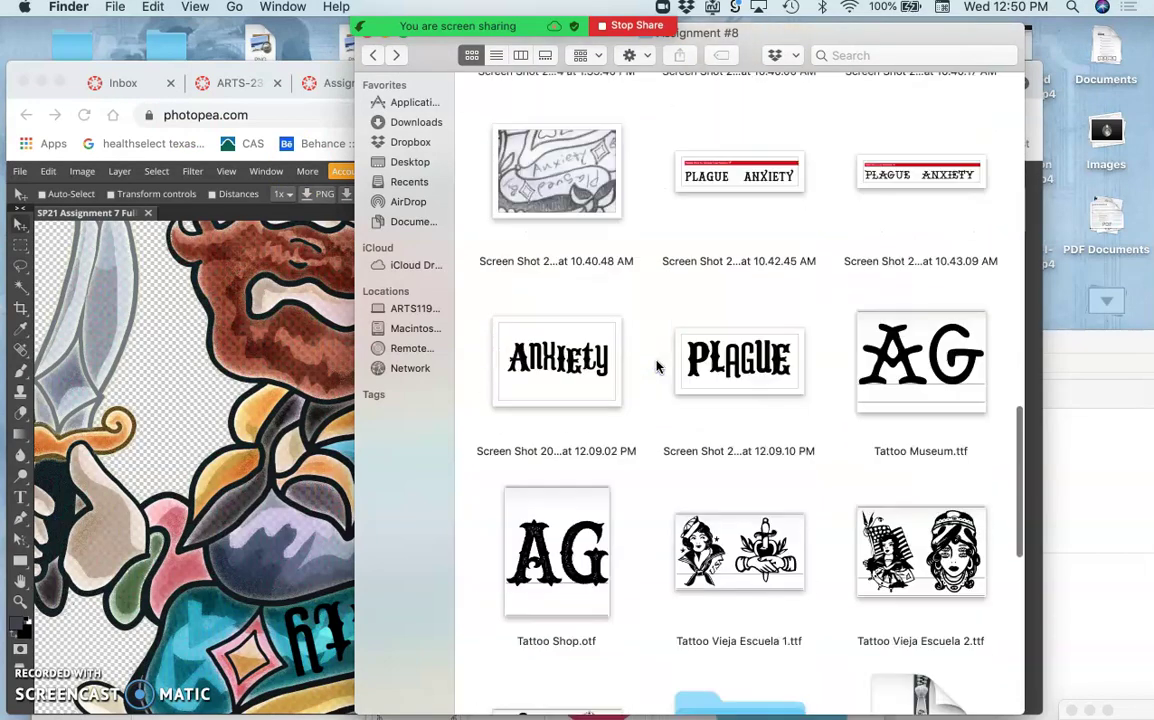
scroll(657, 367, down, 15)
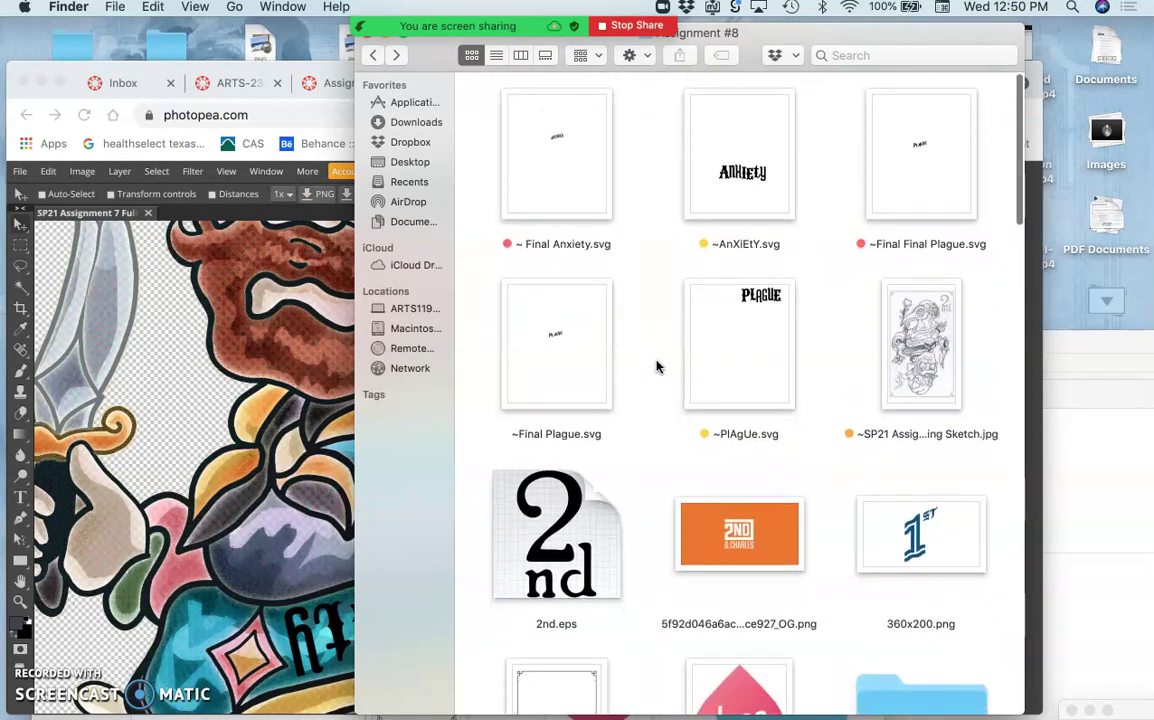
click(567, 530)
drag(556, 525, 258, 447)
Scale the placed 2nd graphic up to about 335% and commit it
key(super+0)
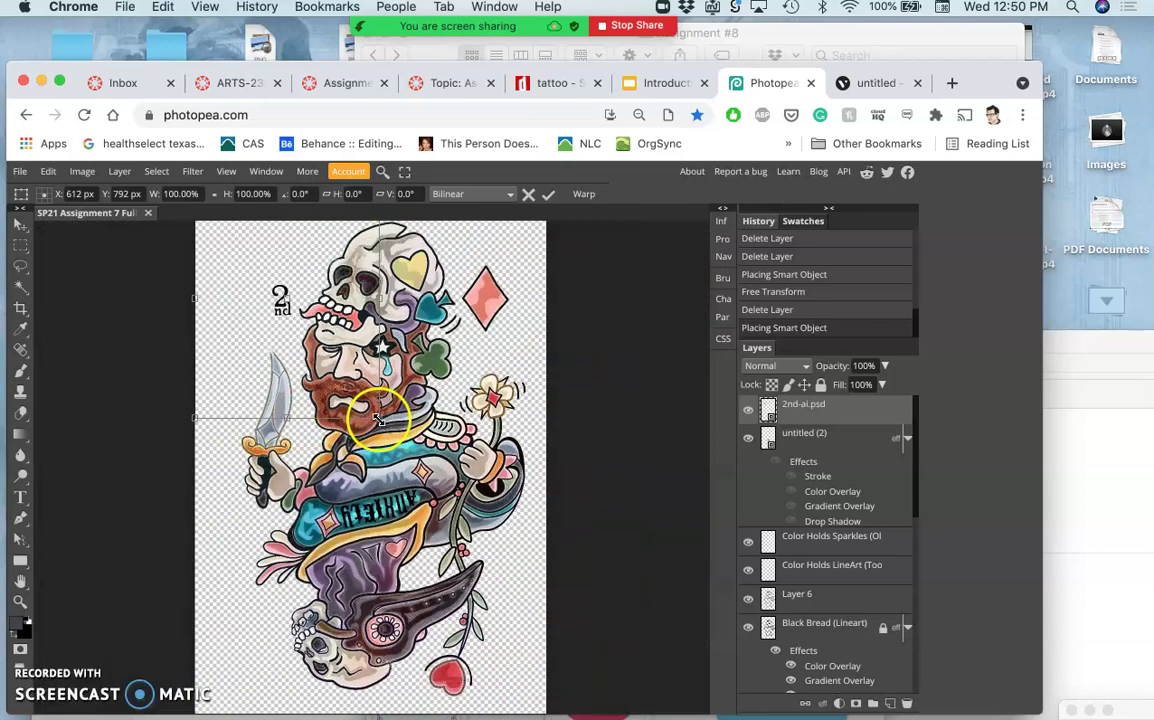
drag(378, 418, 379, 419)
drag(503, 549, 850, 716)
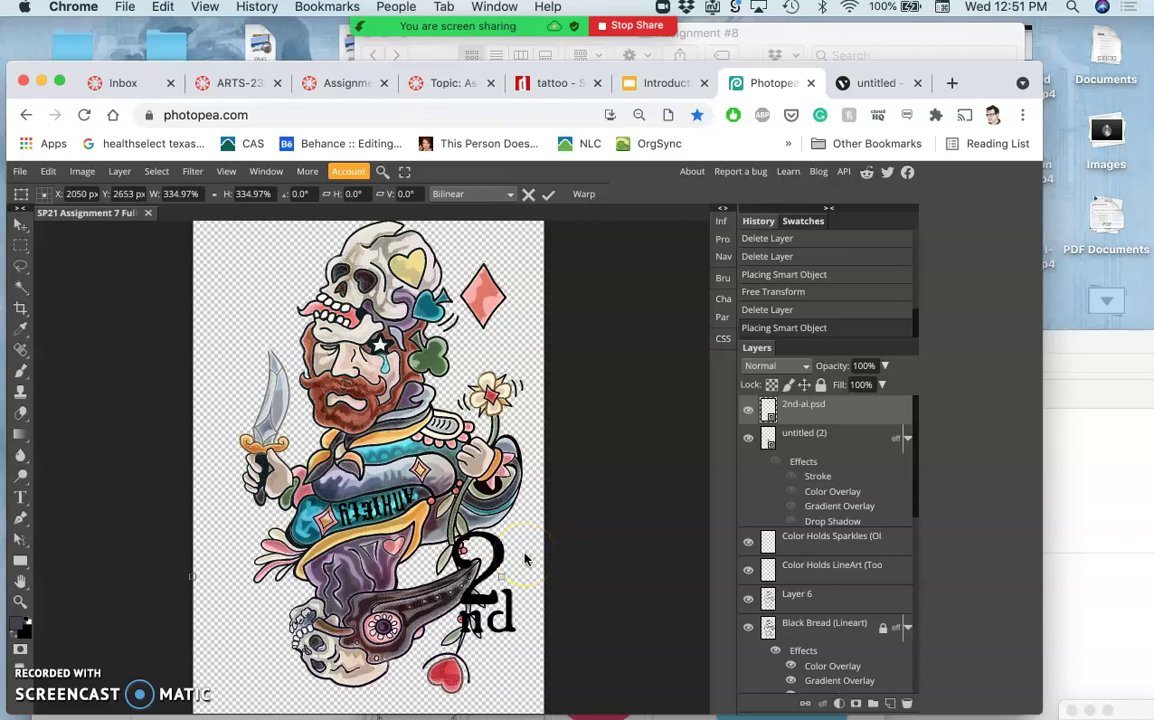
key(Return)
Close the accidentally opened Chrome tab and return to Photopea
scroll(528, 553, down, 3)
click(540, 522)
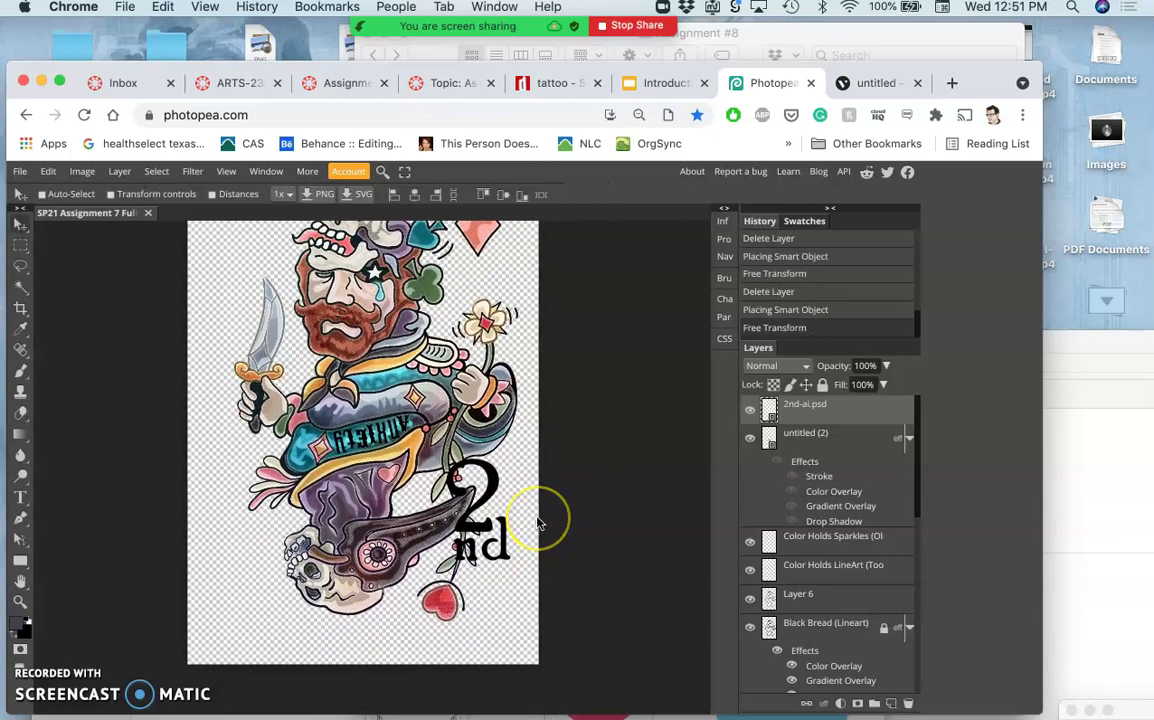
key(super+t)
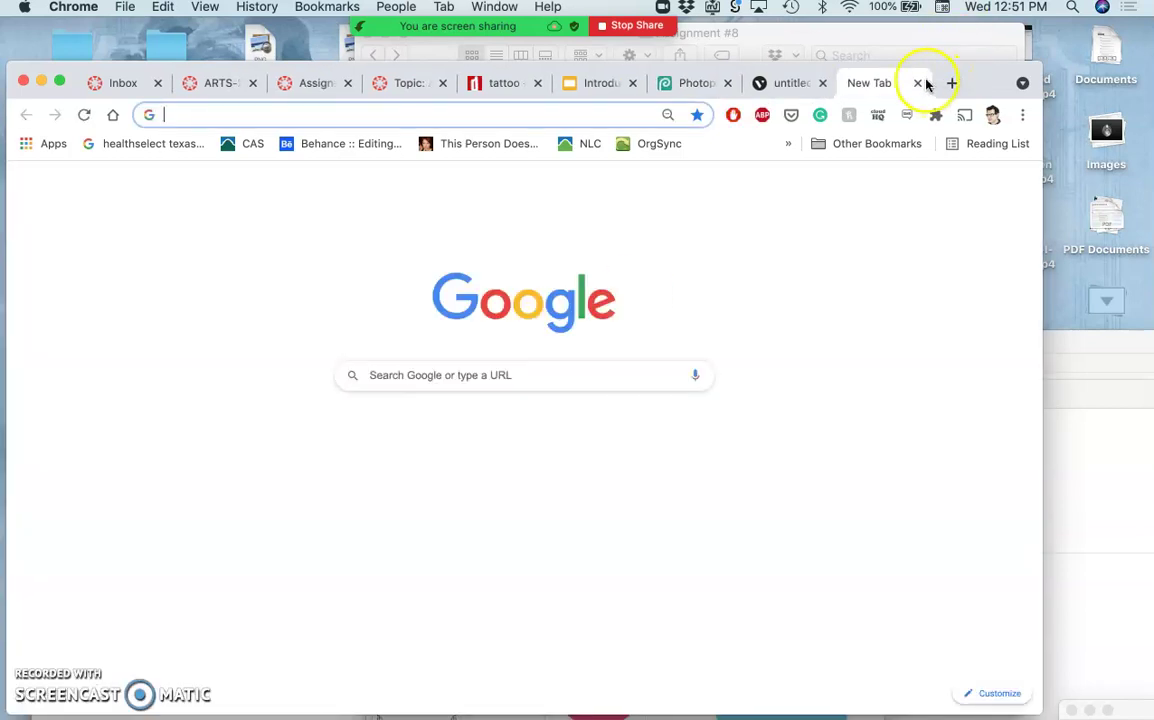
click(917, 83)
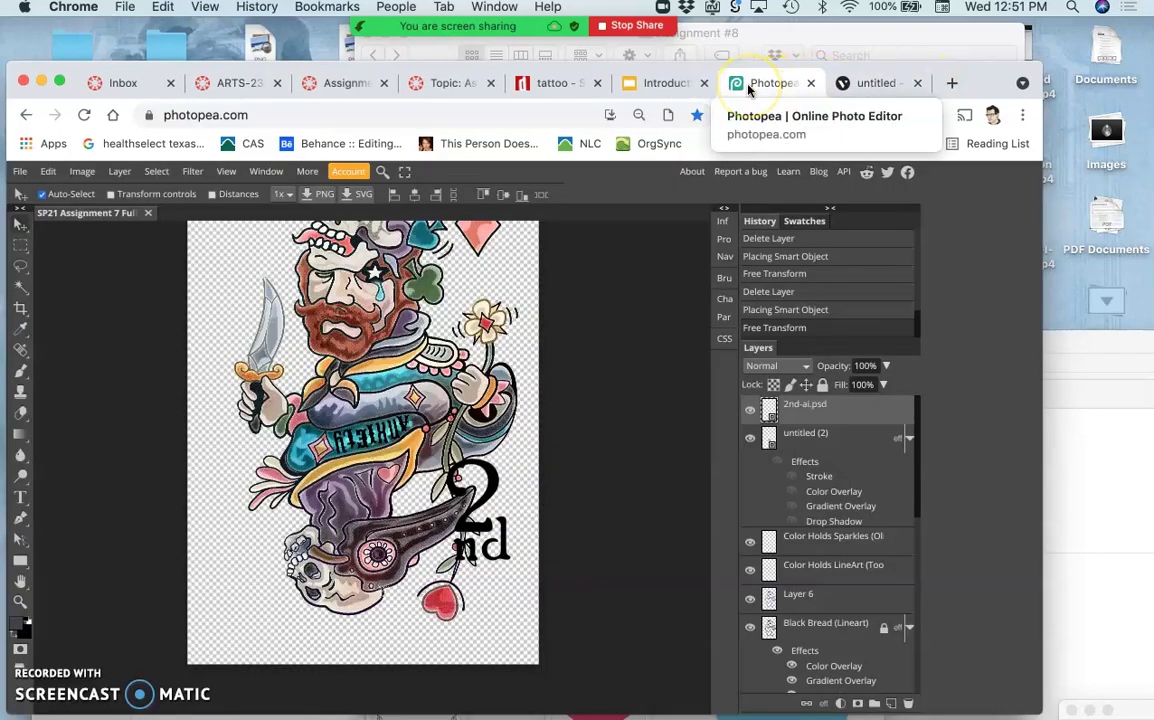
Rotate the 2nd graphic 180° and set it in the card's lower-left corner
key(alt+super+t)
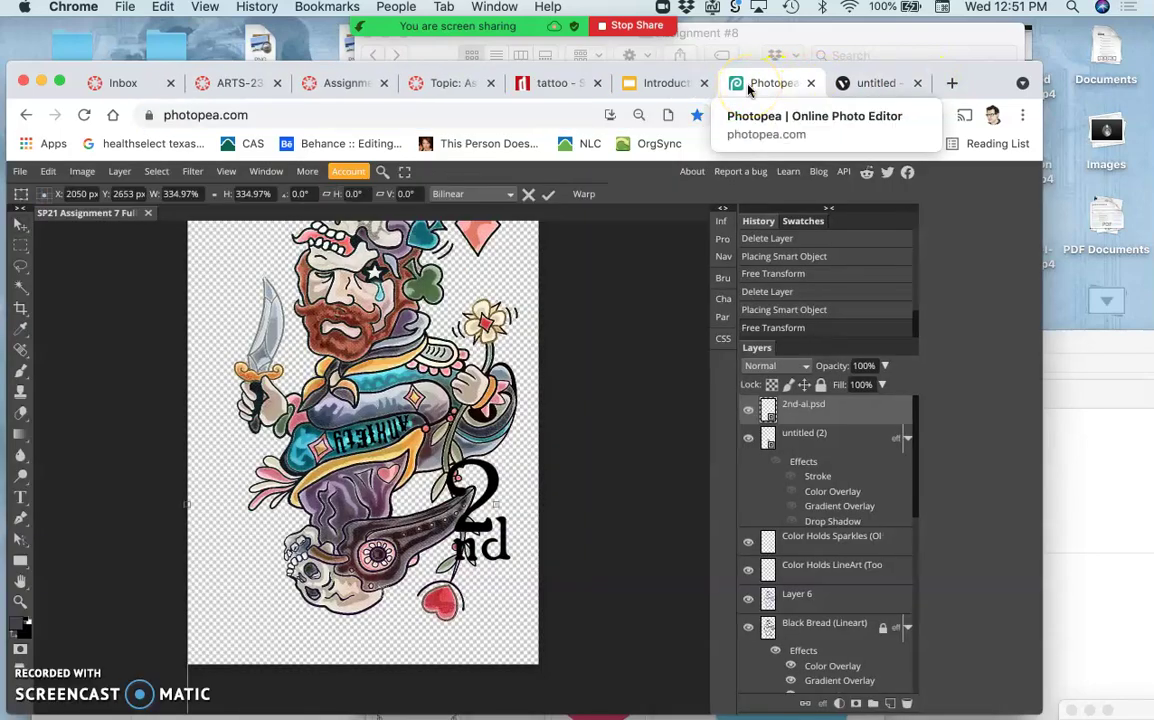
right_click(502, 452)
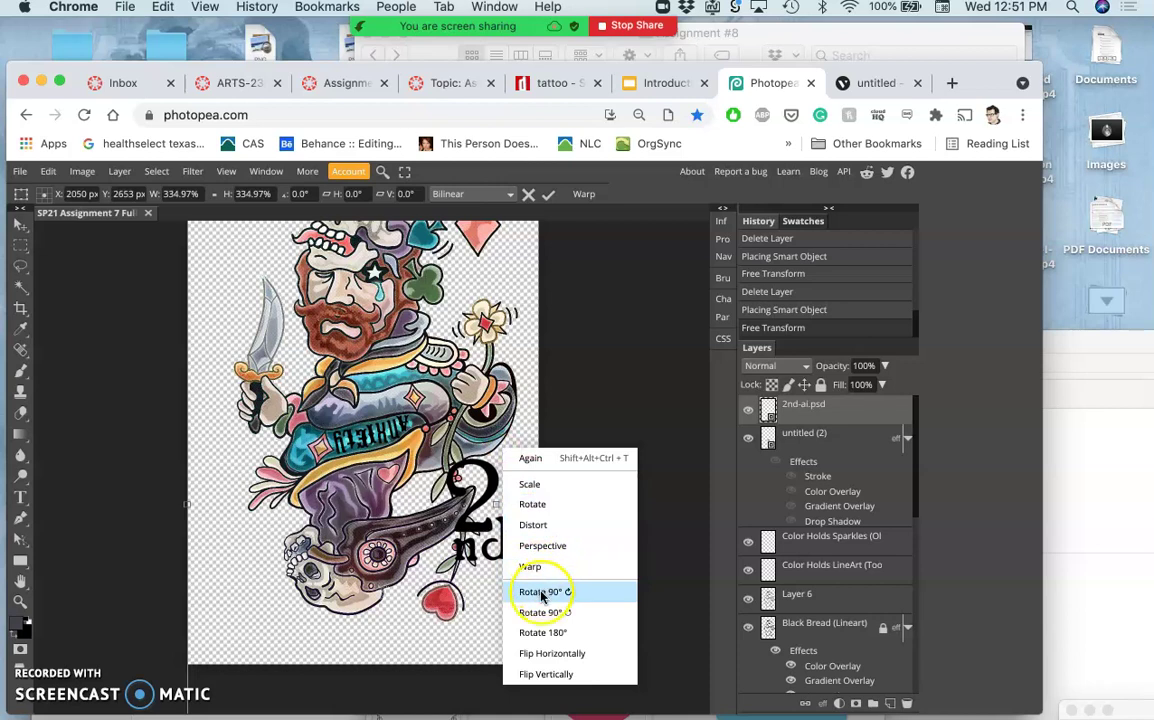
click(533, 633)
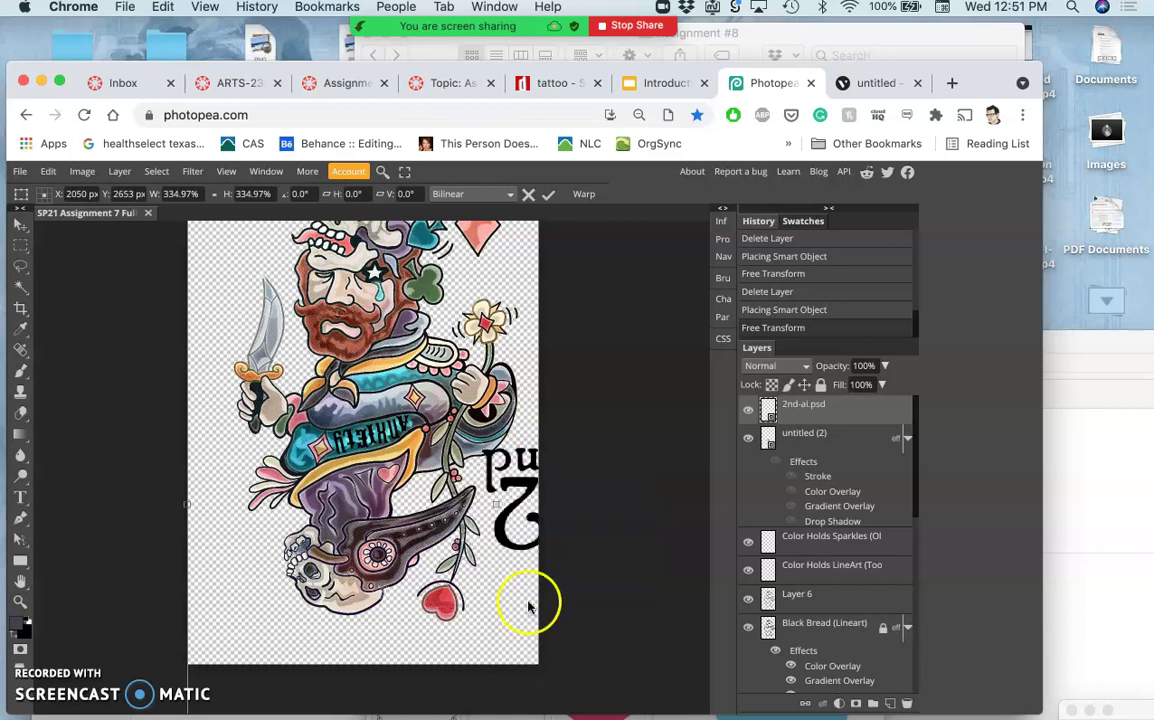
drag(327, 551, 223, 638)
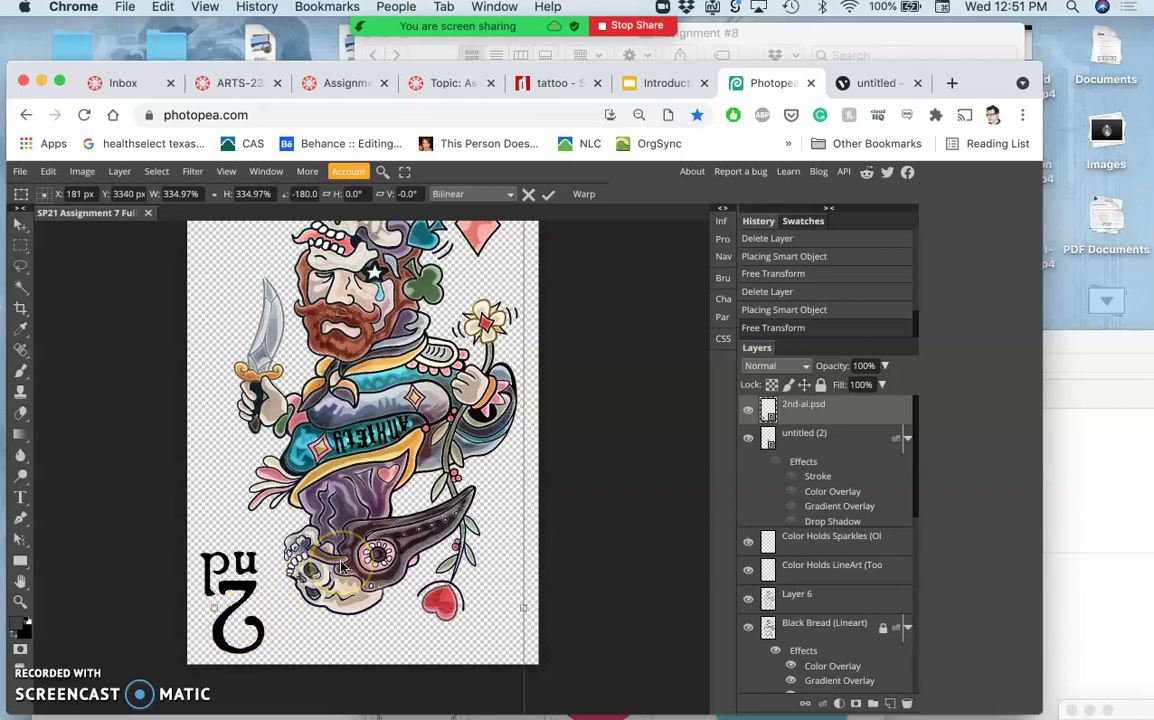
key(Return)
click(464, 536)
scroll(465, 540, up, 4)
scroll(464, 543, down, 2)
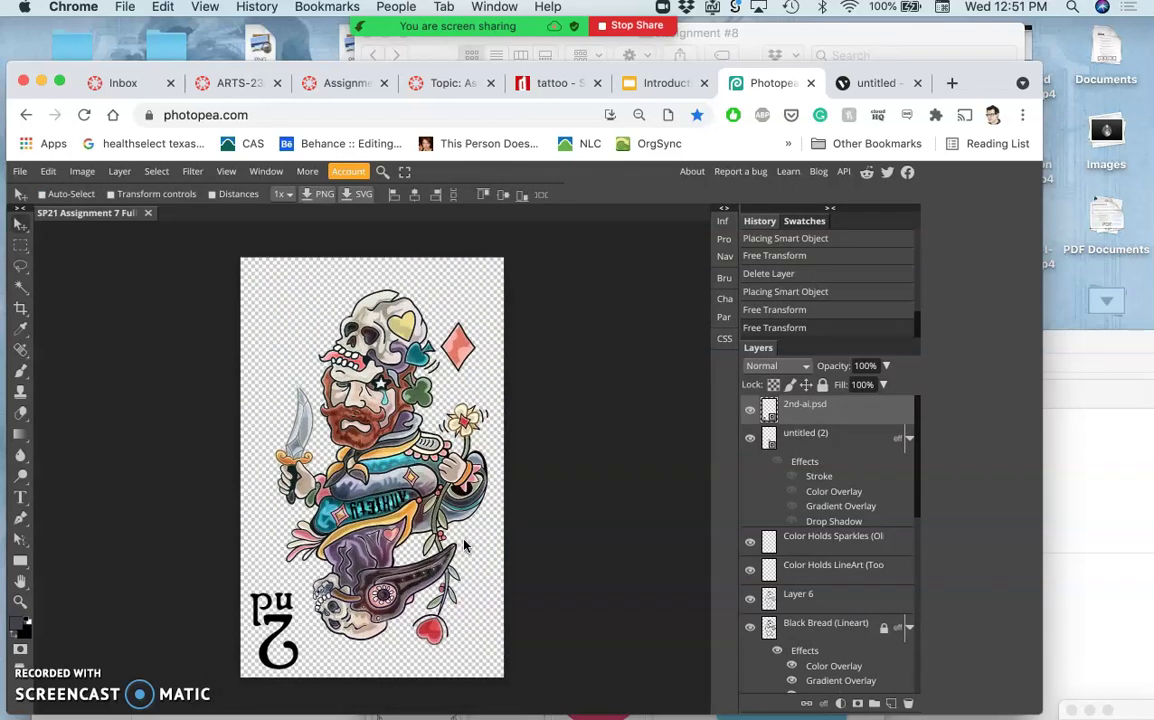
Delete the 2nd-ai.psd smart object layer from the tattoo card
drag(458, 549, 355, 612)
scroll(355, 612, up, 6)
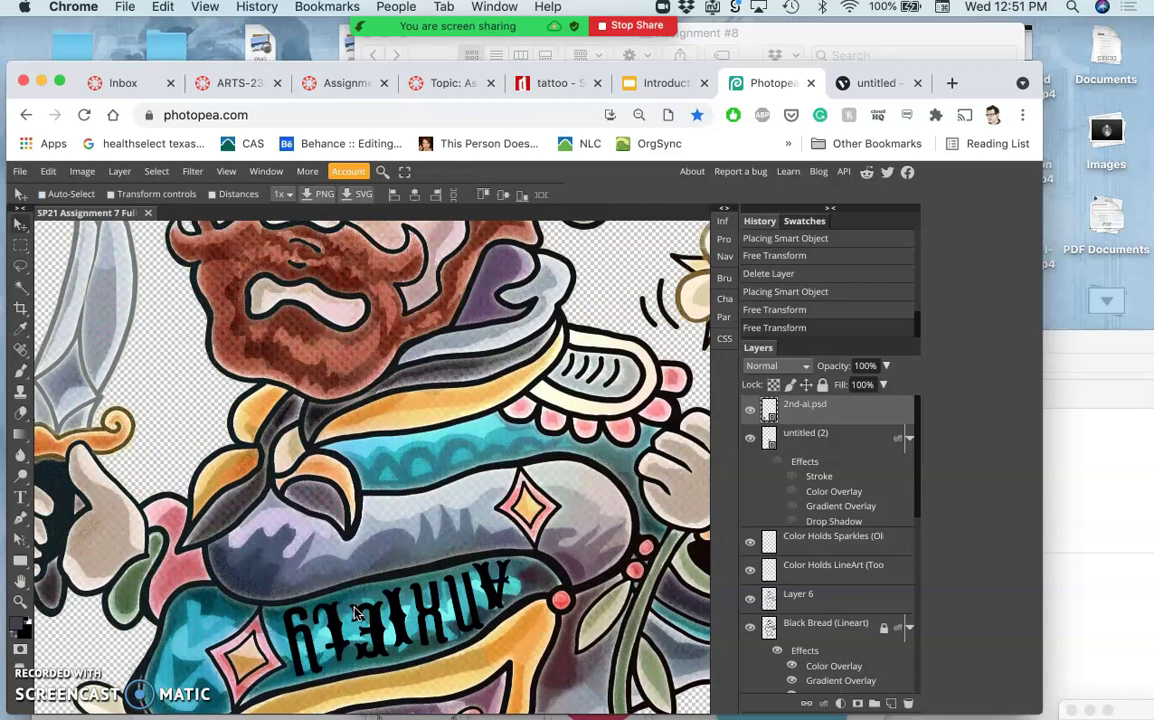
scroll(355, 612, down, 6)
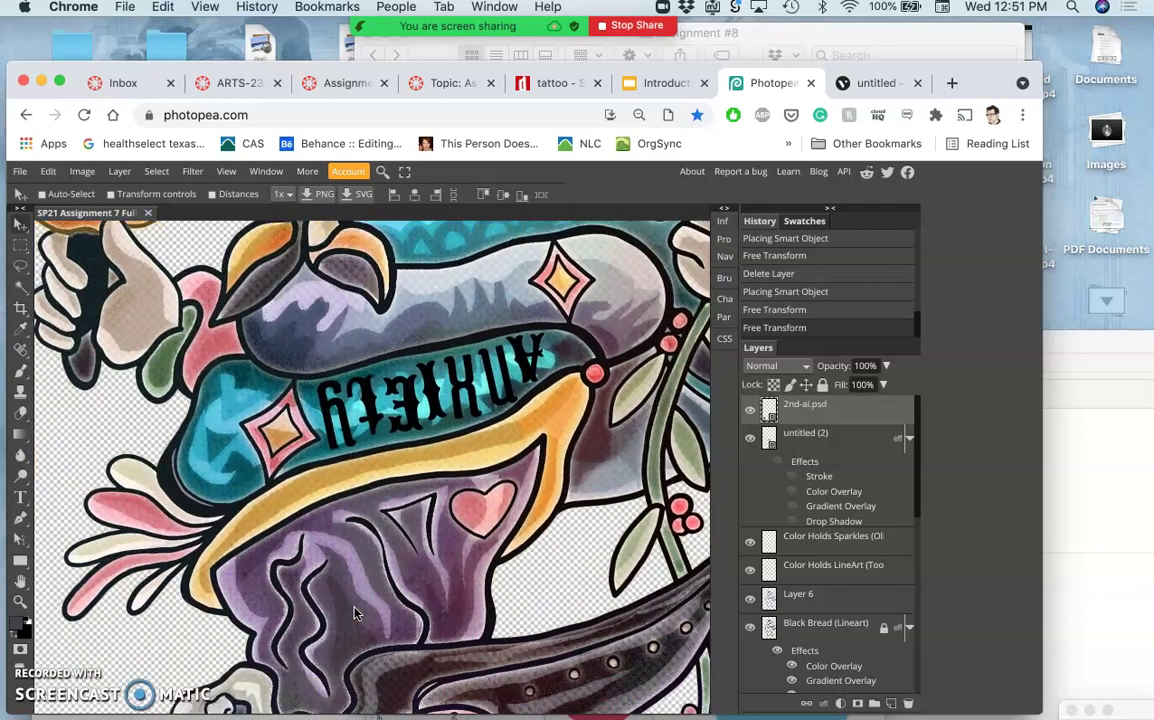
scroll(355, 612, down, 4)
scroll(355, 612, left, 2)
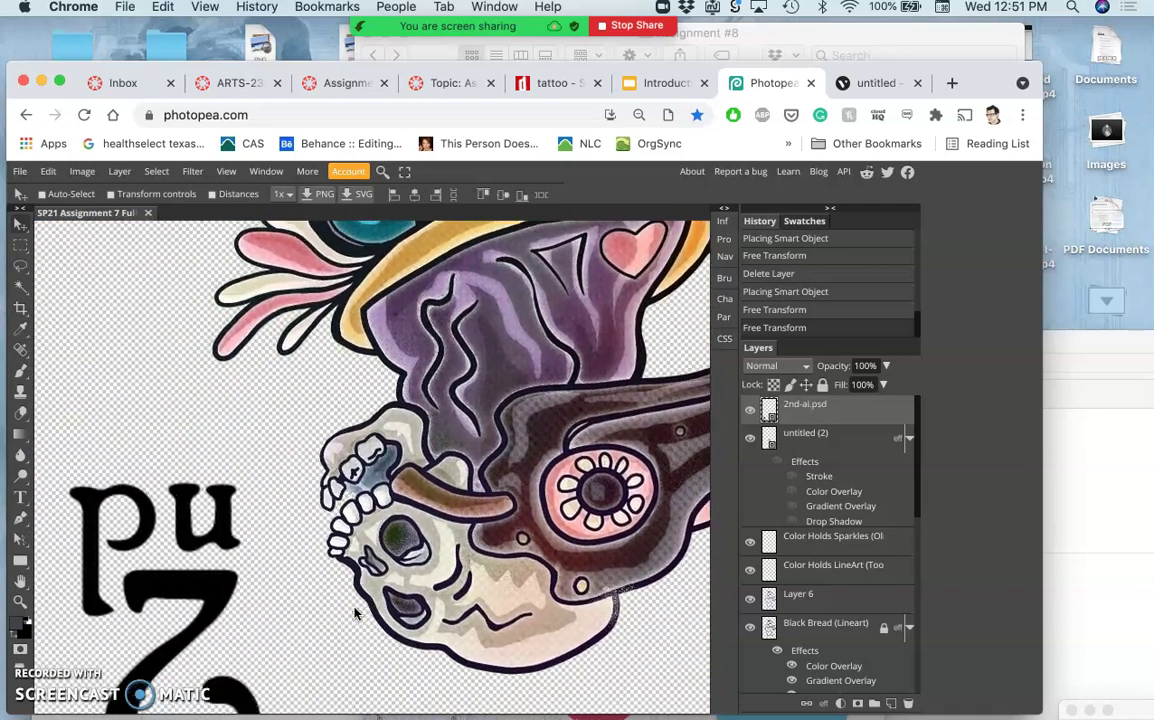
scroll(355, 612, down, 2)
scroll(355, 612, up, 3)
scroll(355, 612, right, 1)
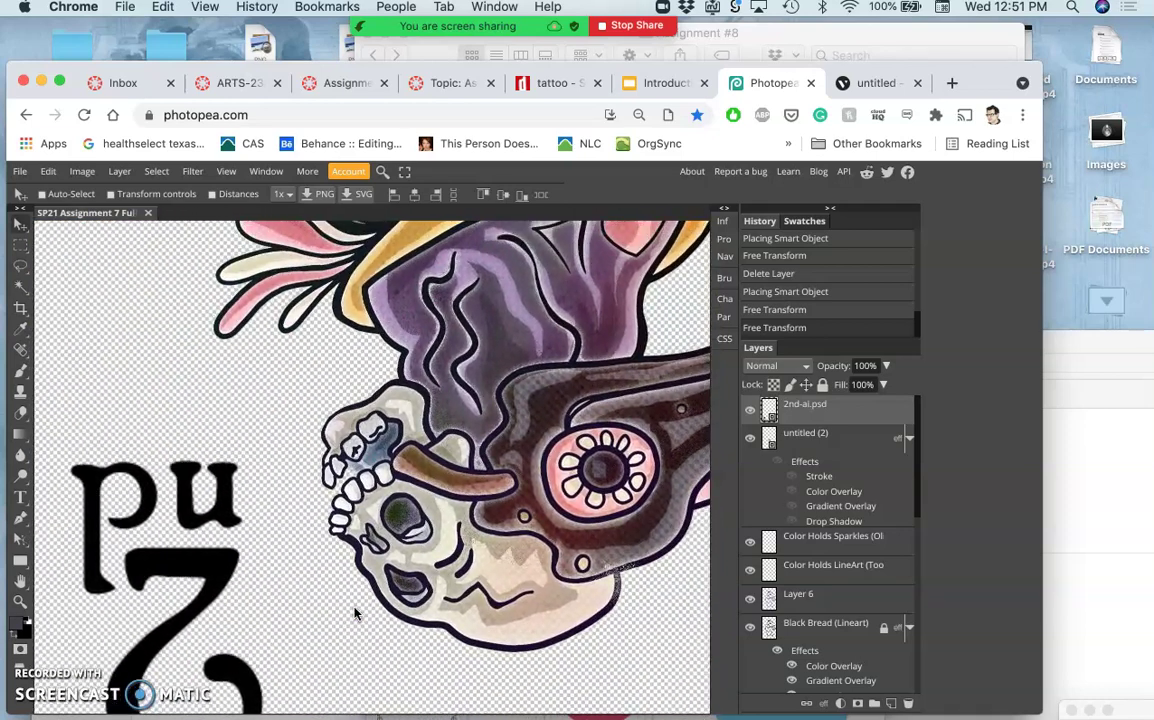
scroll(355, 612, up, 4)
scroll(355, 612, right, 2)
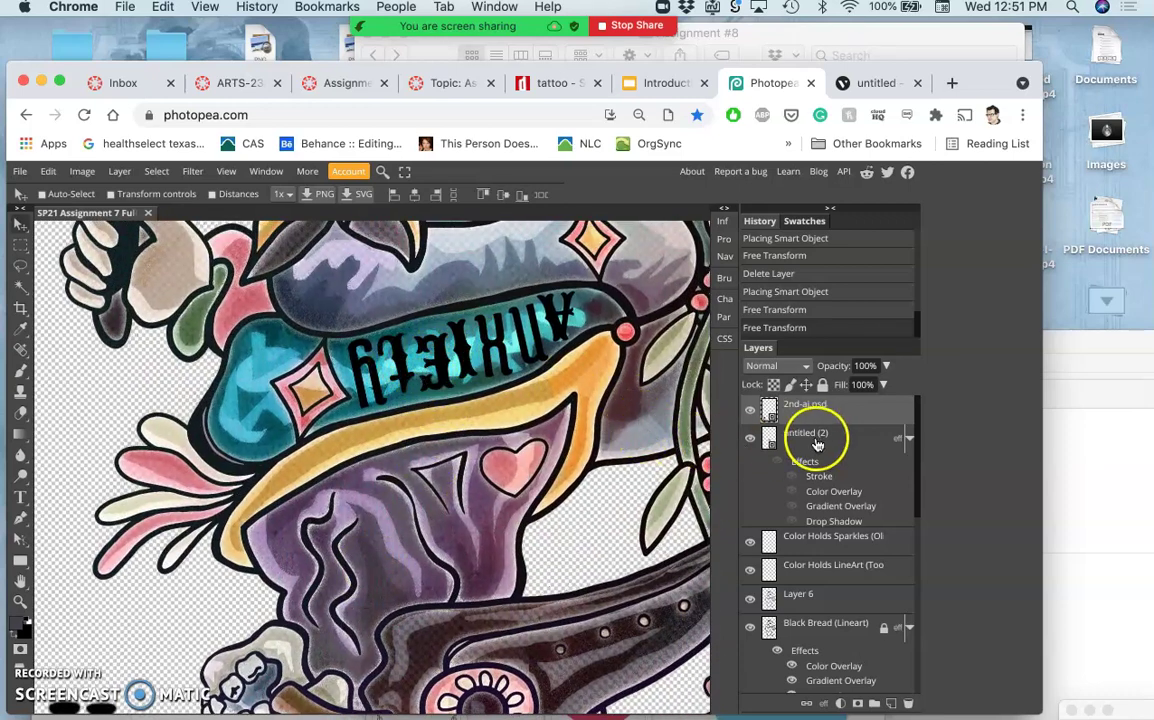
click(838, 444)
click(840, 412)
key(Delete)
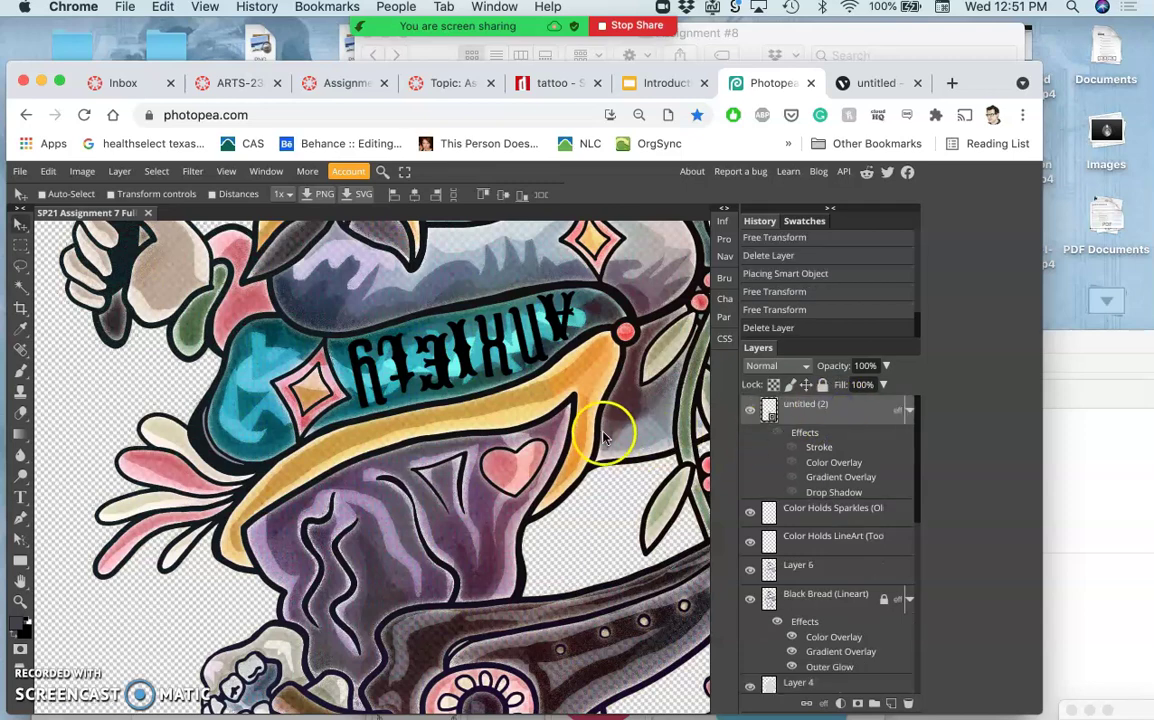
Bring the Assignment #8 Finder window forward and deselect 2nd.eps
click(796, 31)
click(664, 326)
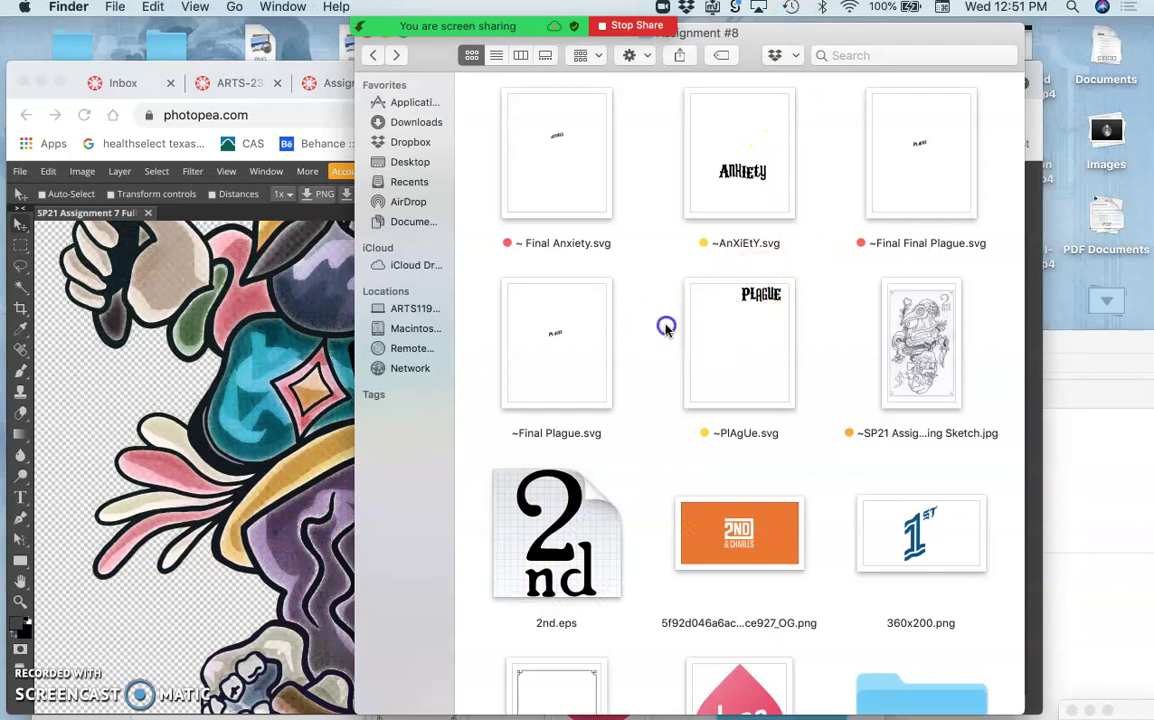
scroll(771, 467, down, 5)
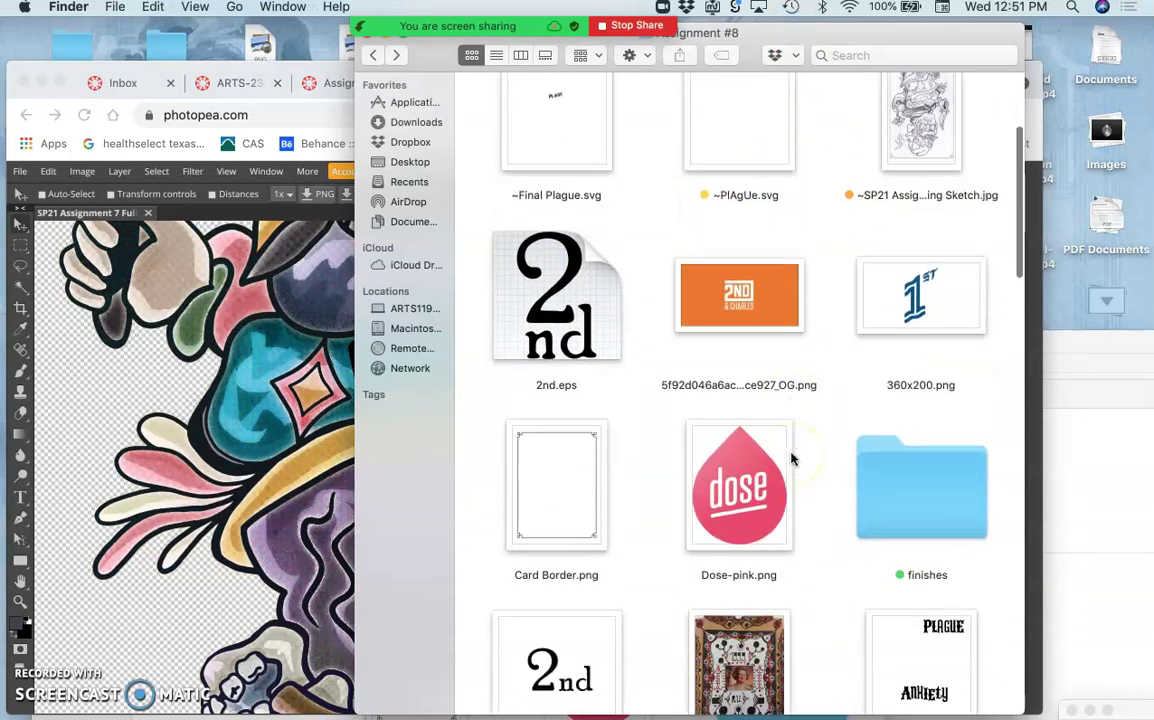
scroll(700, 471, up, 5)
View the full tattoo card, then switch to the ARTS-23 course outline page
click(304, 412)
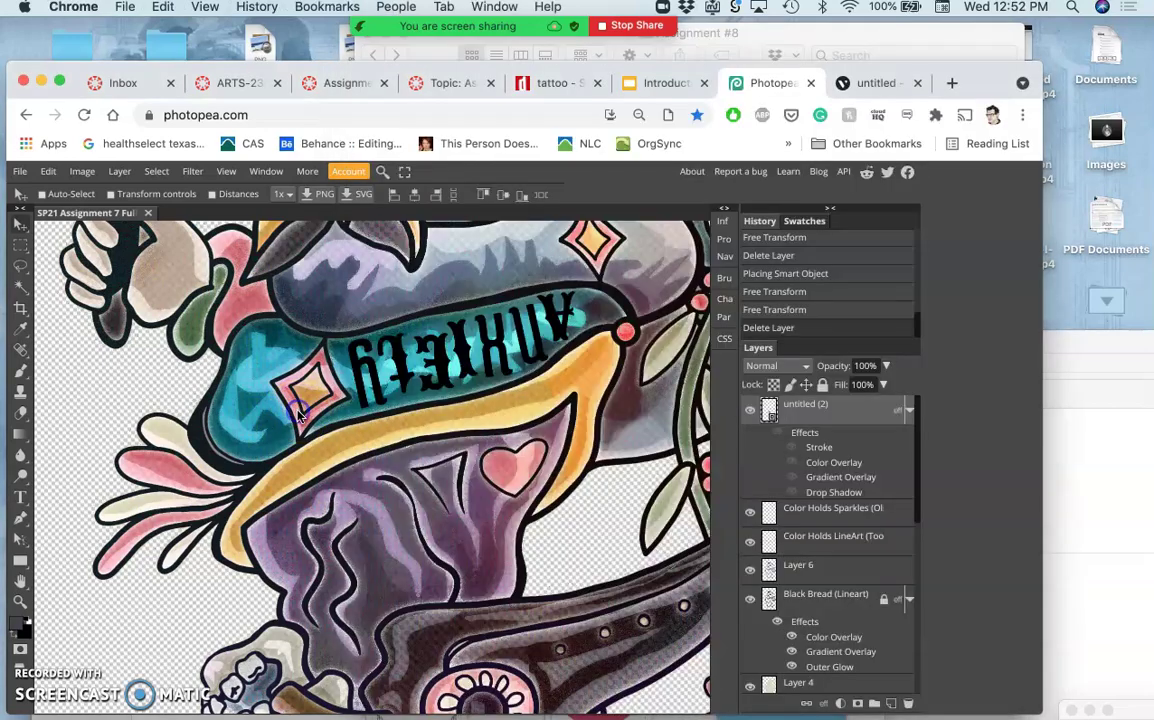
scroll(315, 445, up, 2)
scroll(315, 445, down, 5)
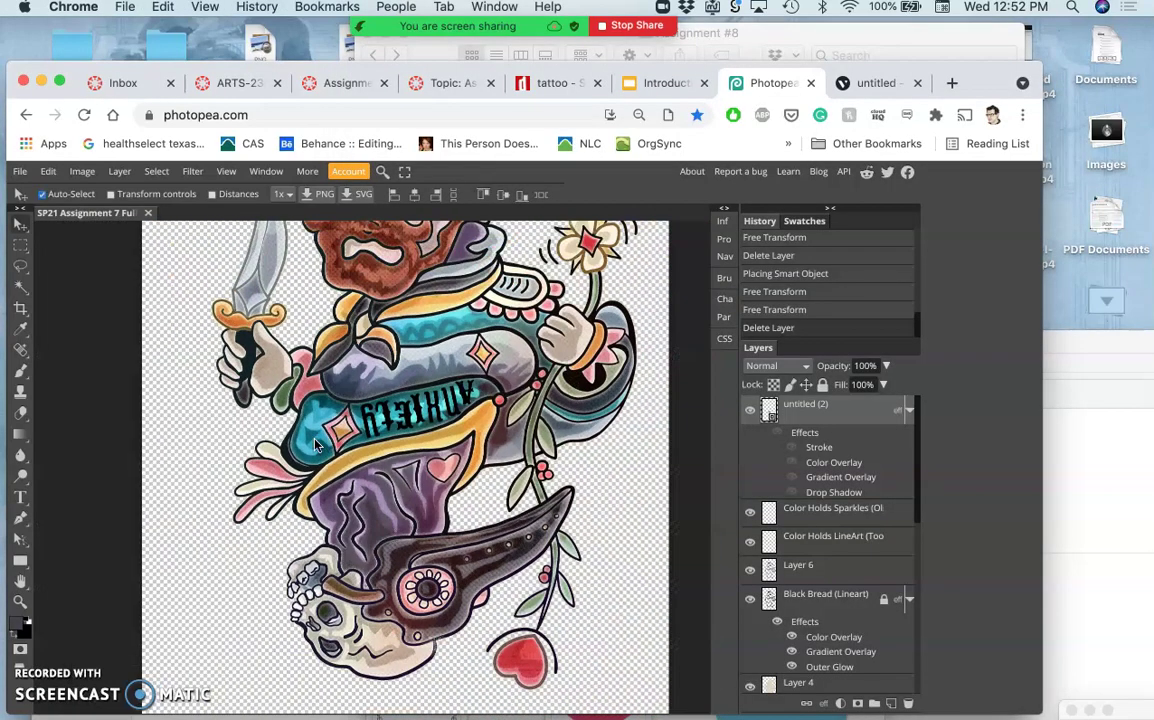
scroll(316, 443, up, 3)
click(422, 465)
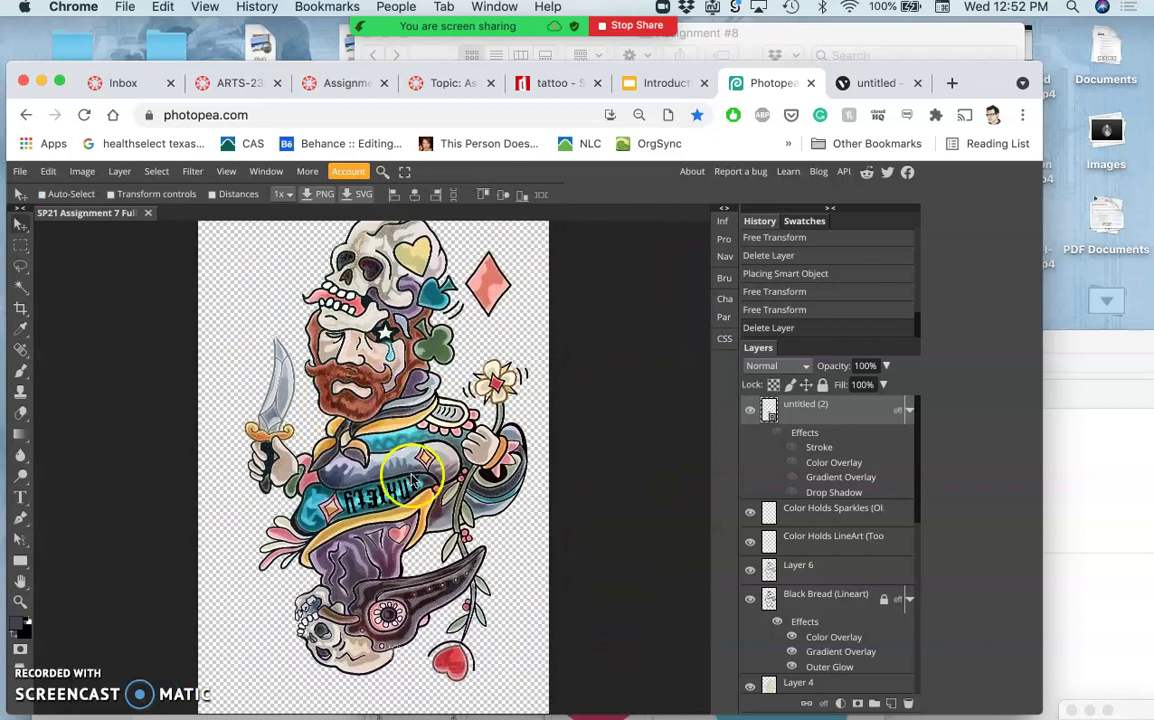
scroll(509, 337, up, 3)
scroll(509, 337, right, 3)
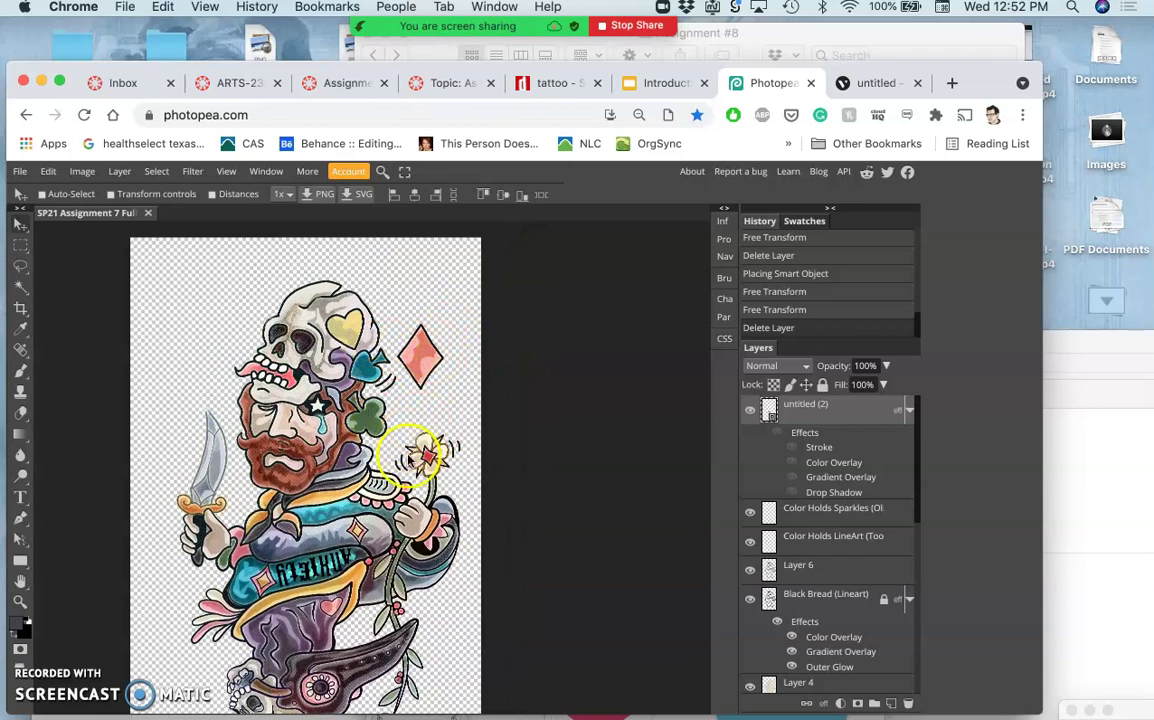
drag(417, 462, 424, 465)
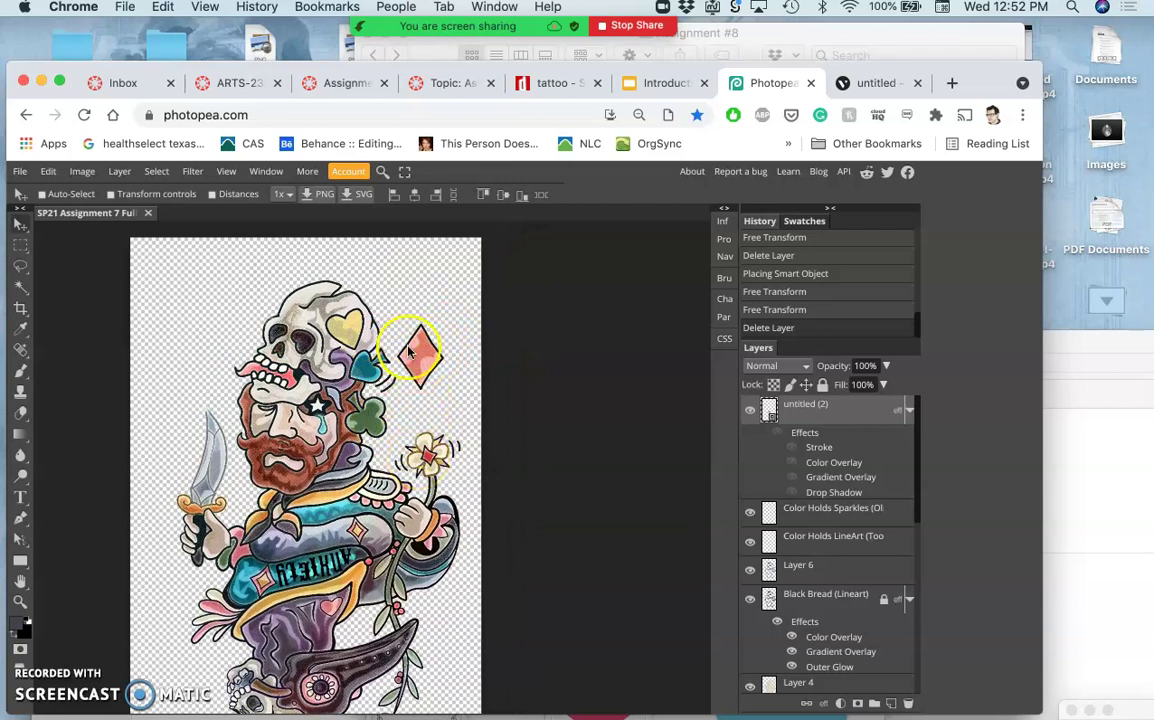
click(228, 83)
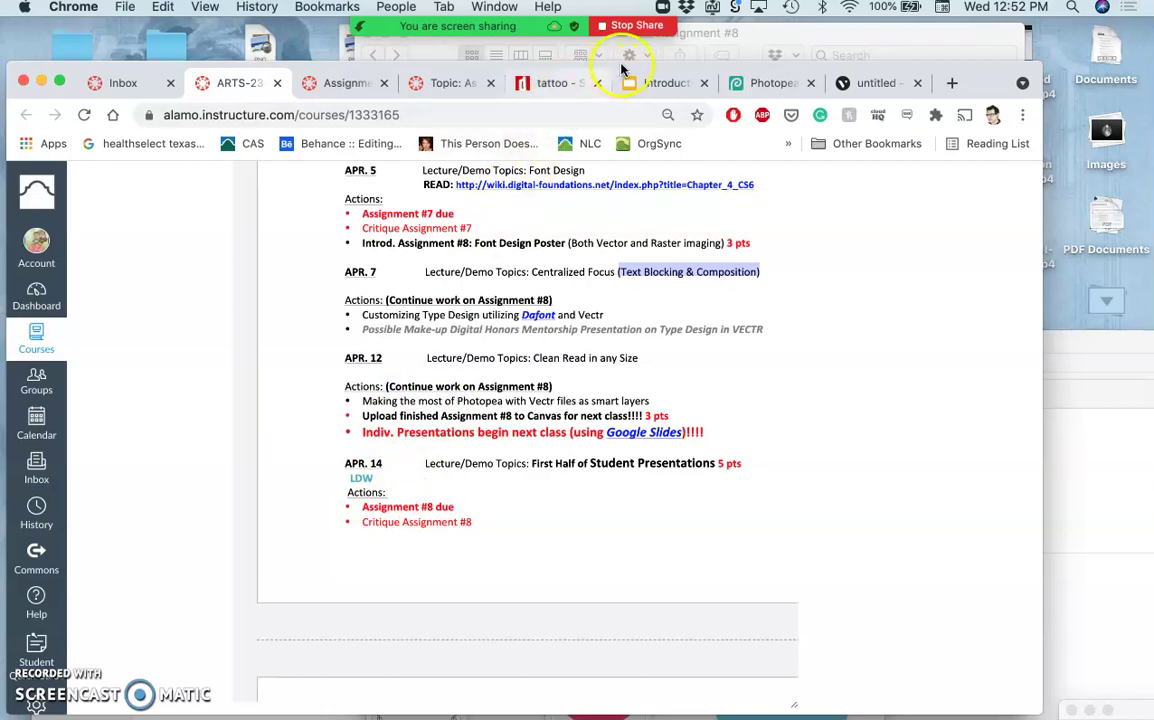
Open Screen Shot 2021-04-07 at 10.40.00 AM, the 1st numeral card sketch, in Preview
click(755, 42)
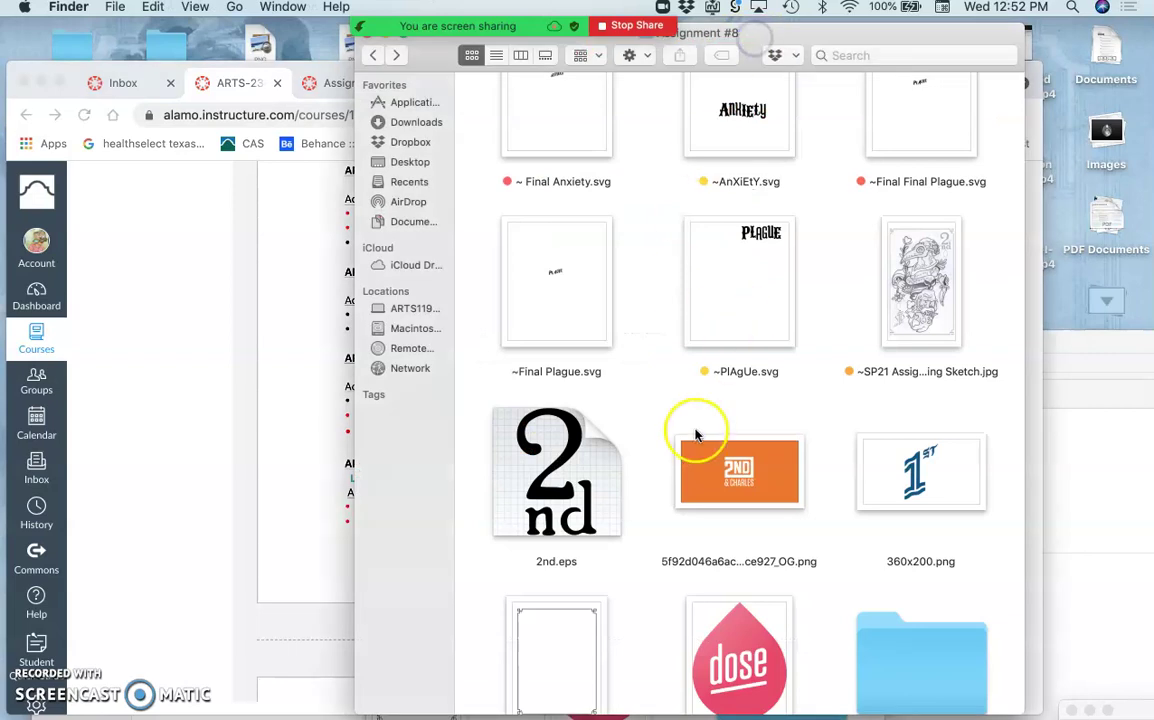
scroll(697, 434, down, 15)
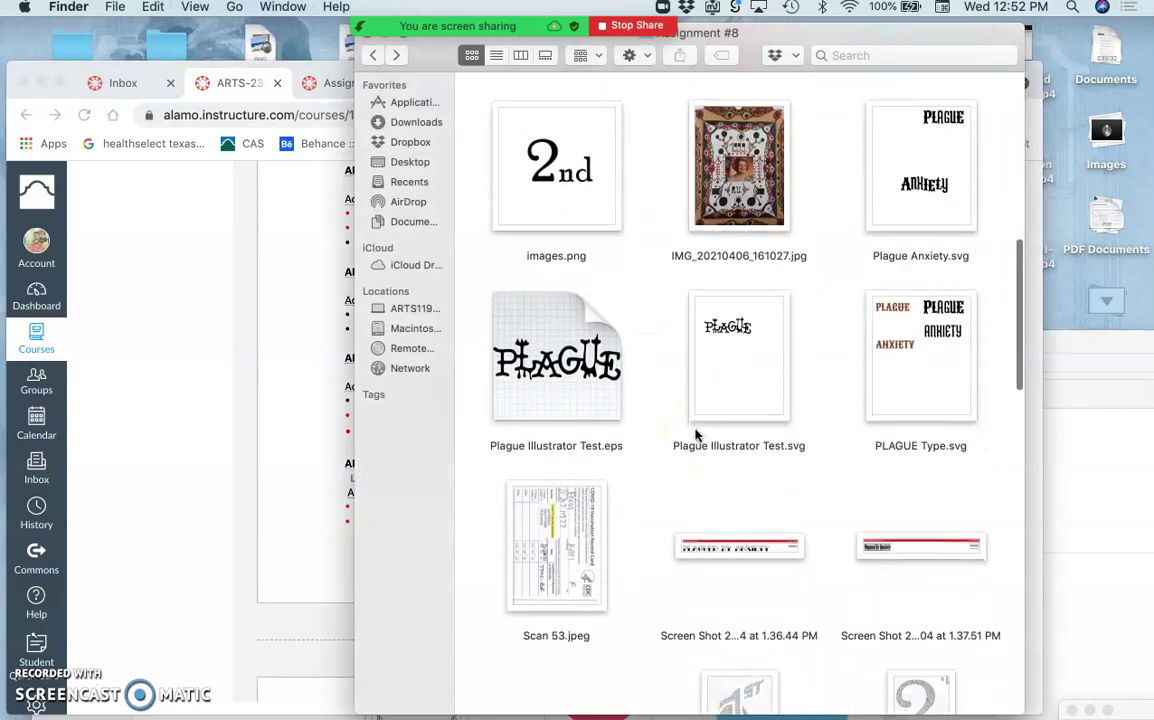
scroll(697, 434, down, 8)
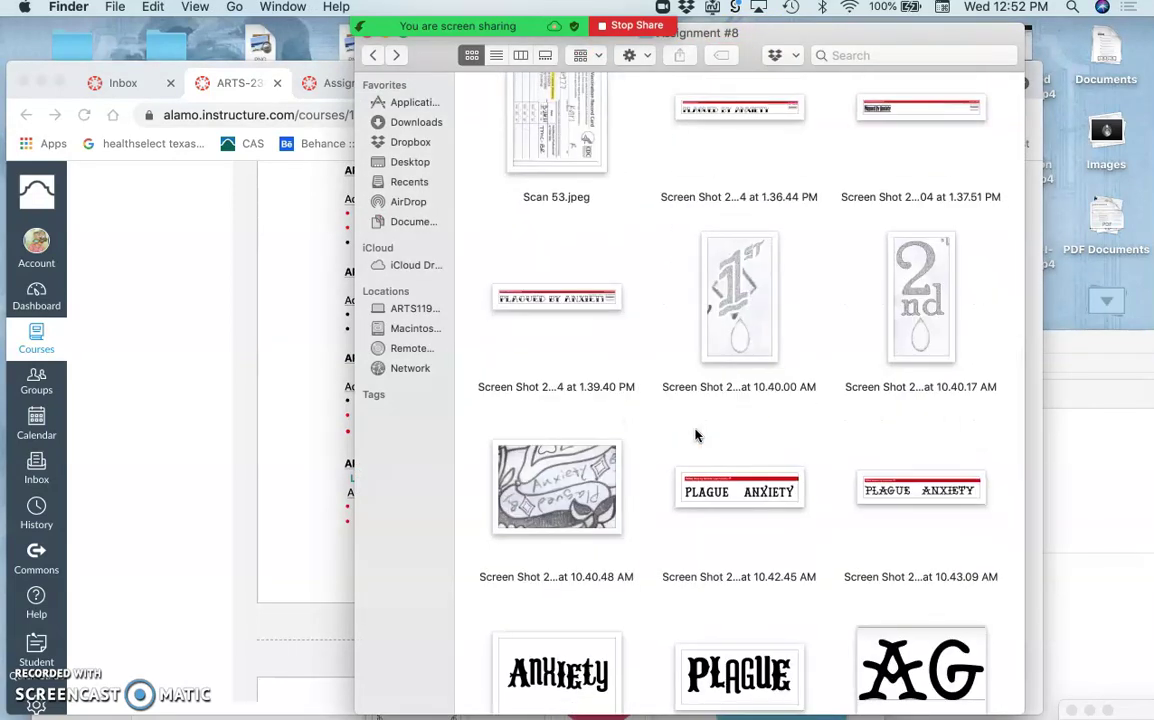
click(734, 364)
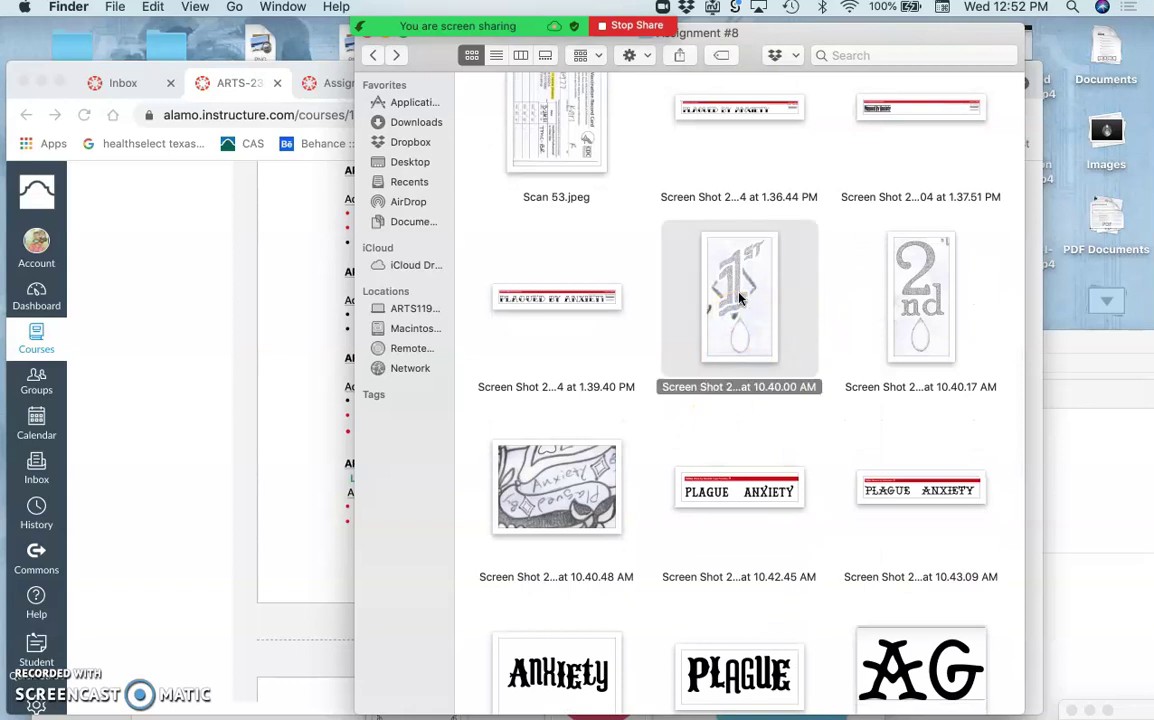
double_click(739, 296)
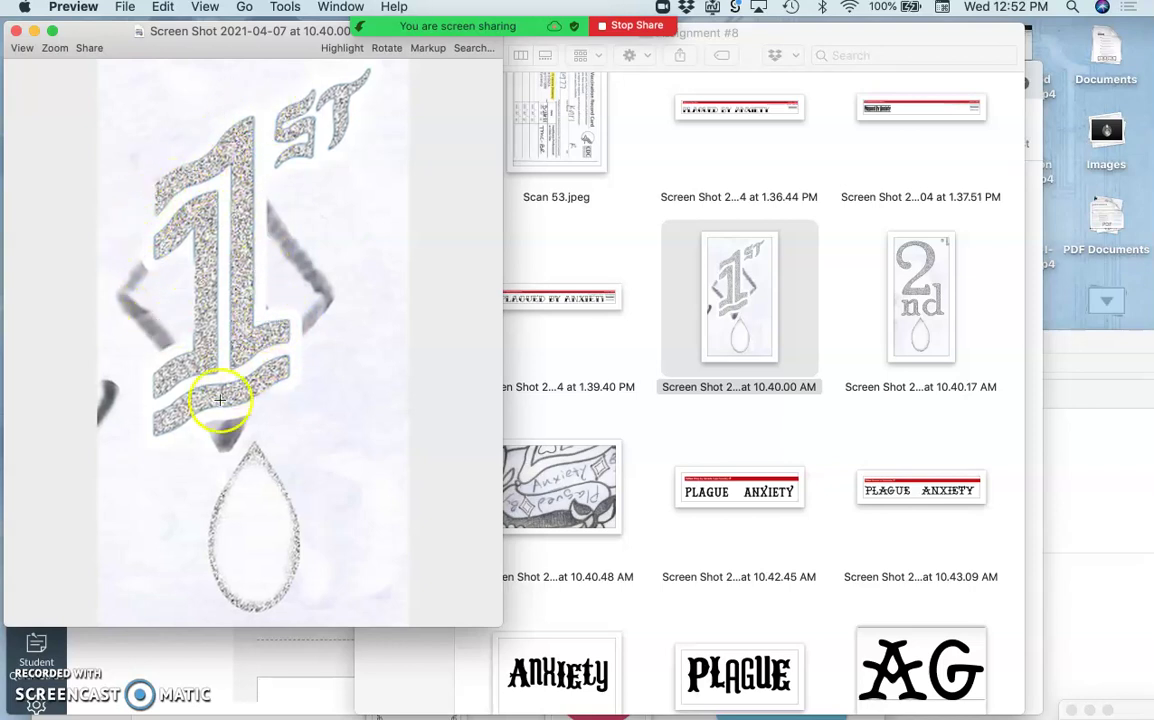
Close the 1st card screenshot in Preview and return to the Canvas course outline
click(585, 345)
scroll(590, 320, up, 5)
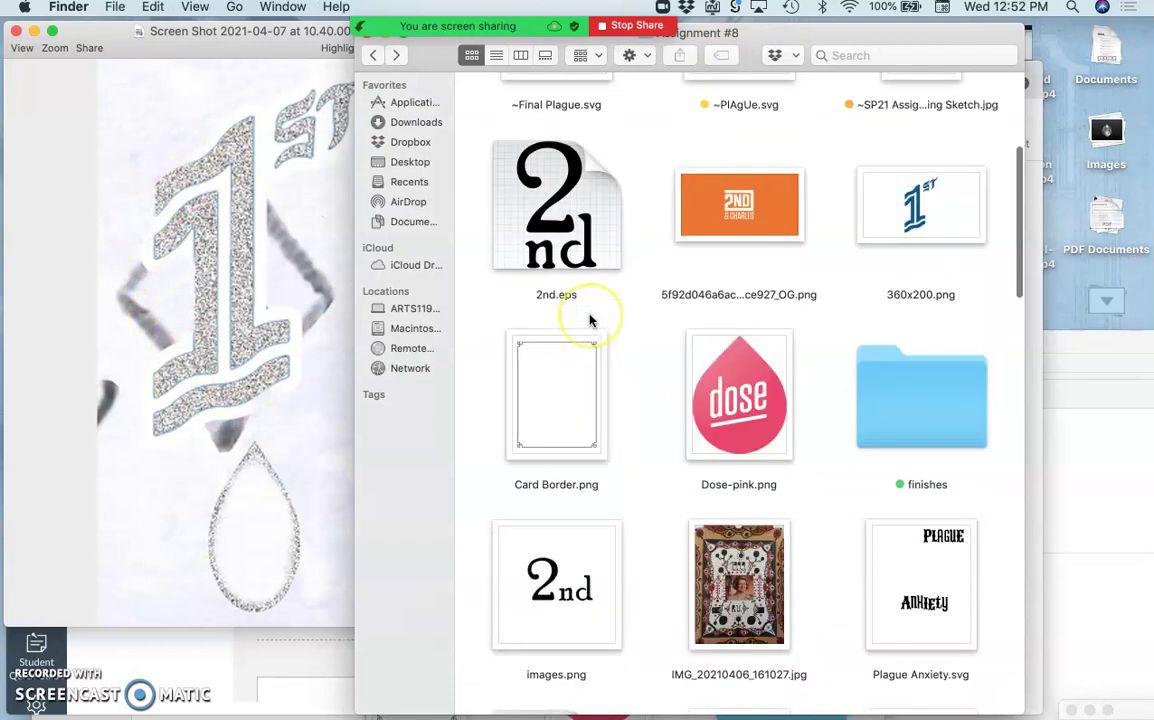
scroll(590, 320, up, 2)
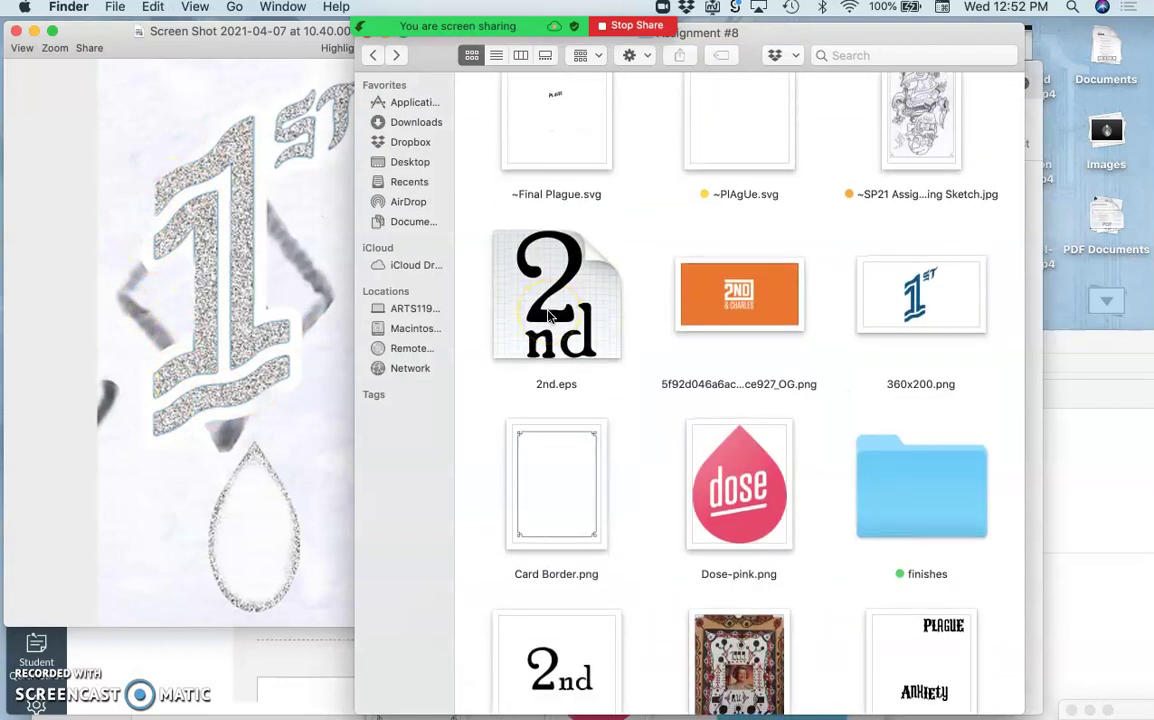
scroll(725, 652, down, 10)
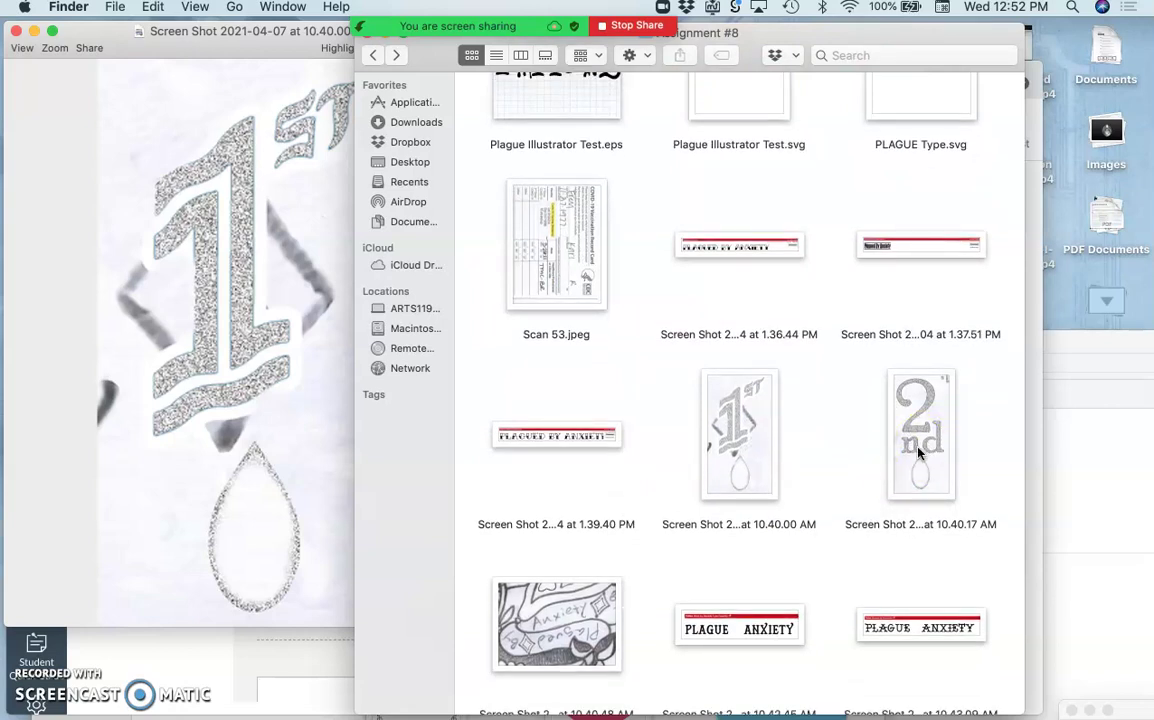
click(293, 444)
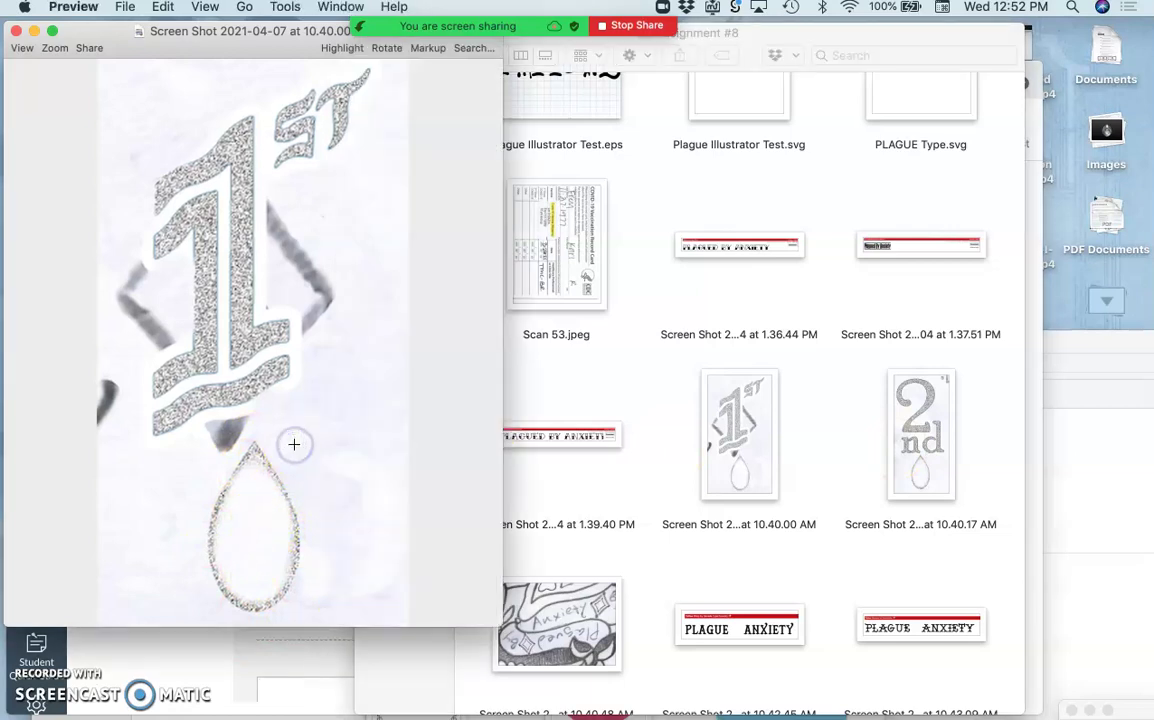
click(16, 33)
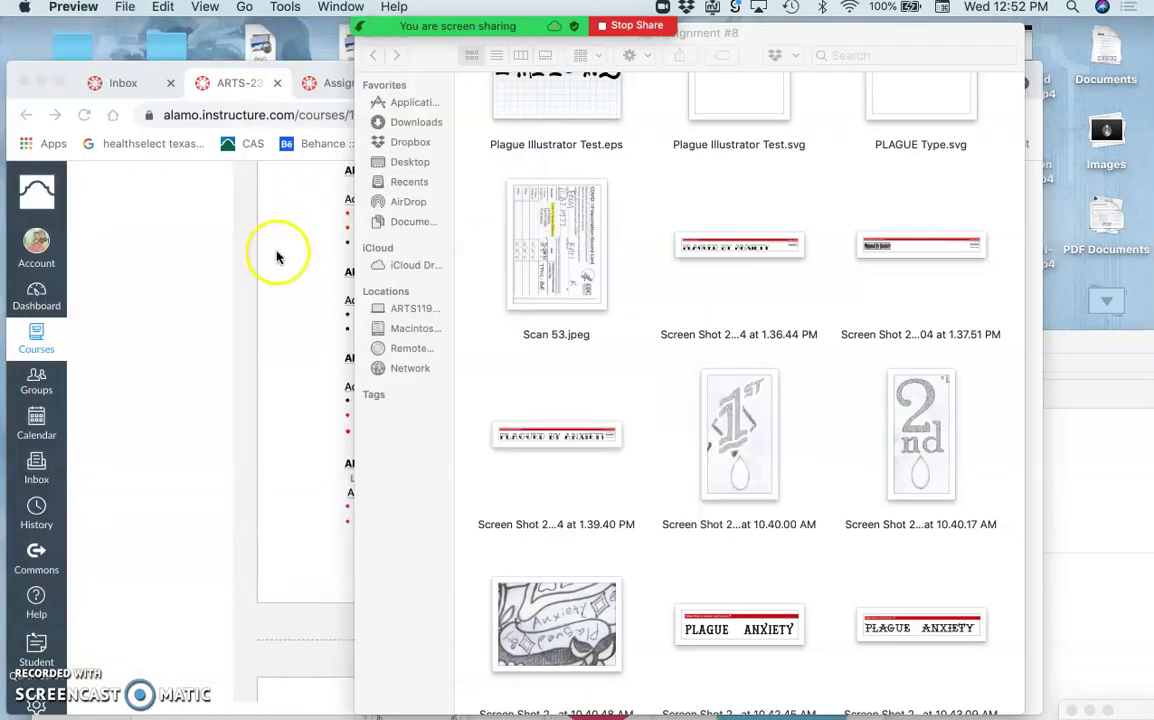
click(201, 296)
scroll(201, 296, up, 3)
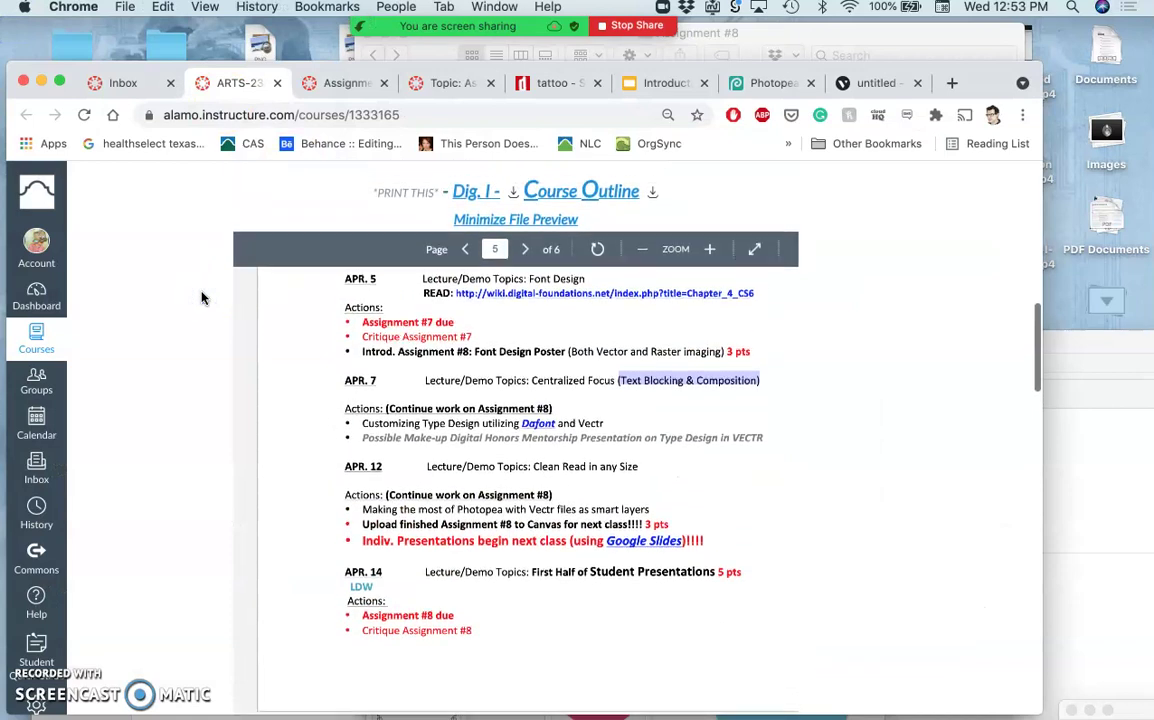